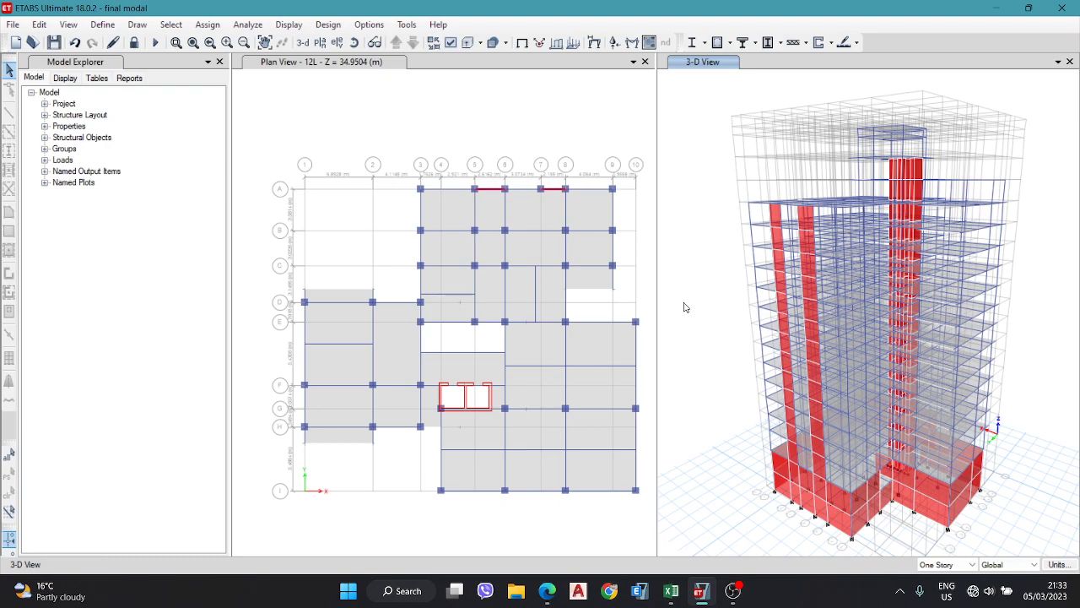
Step: Look over the IS 1893 PDF and the torsional check table in the Regularity and Irregularity Check workbook
left_click(548, 590)
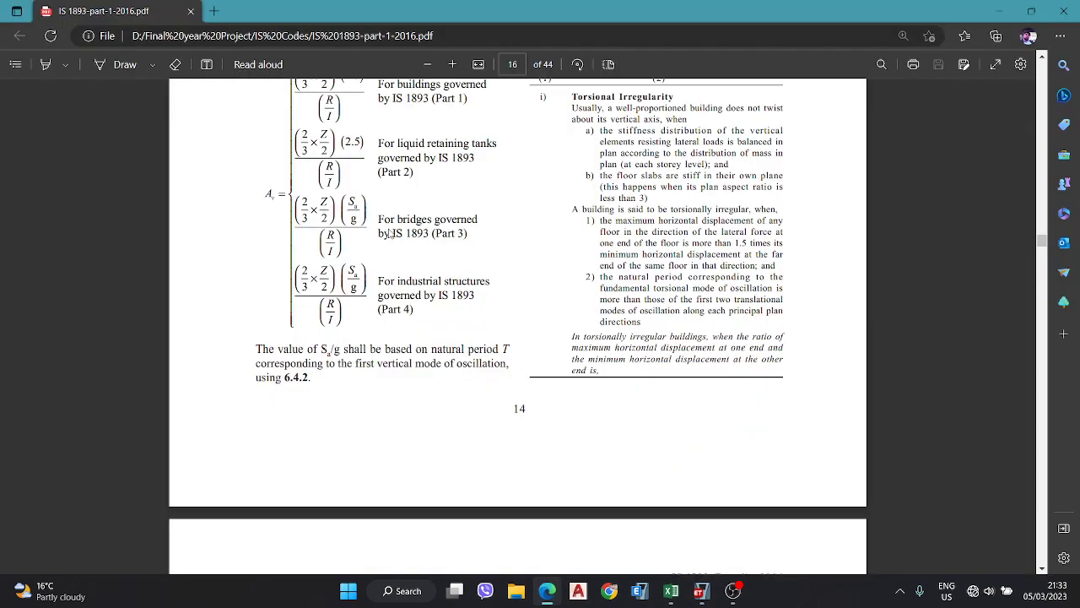
scroll(487, 256, "up", 6)
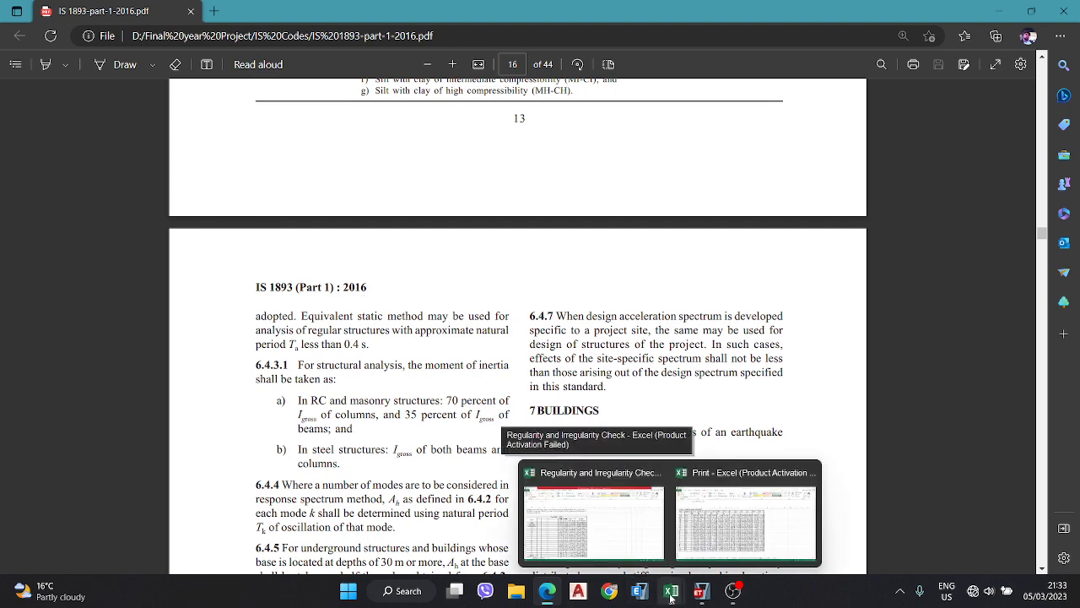
left_click(703, 592)
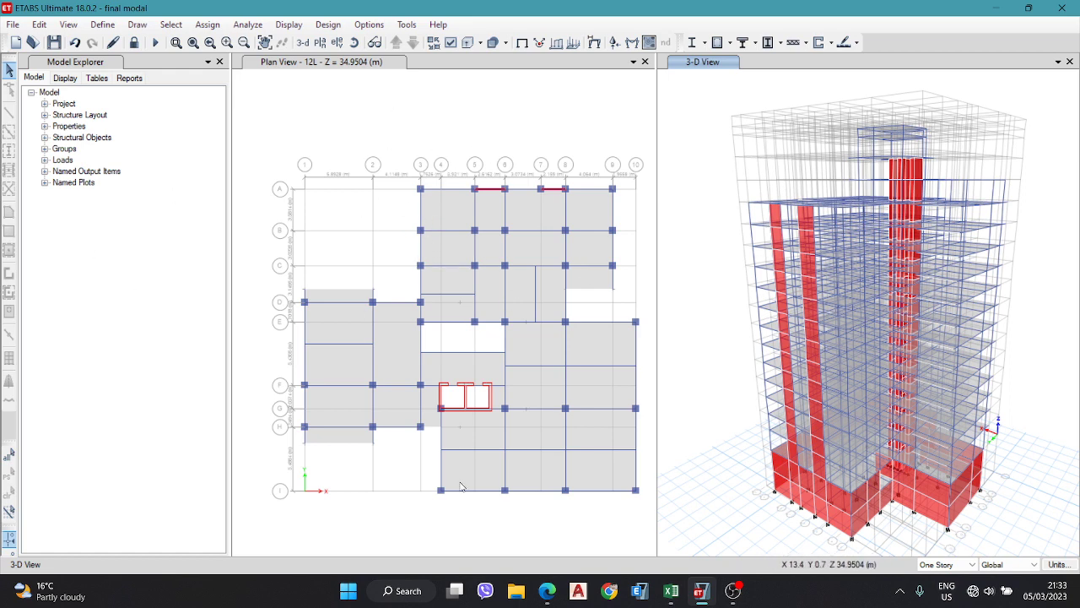
mouse_move(671, 592)
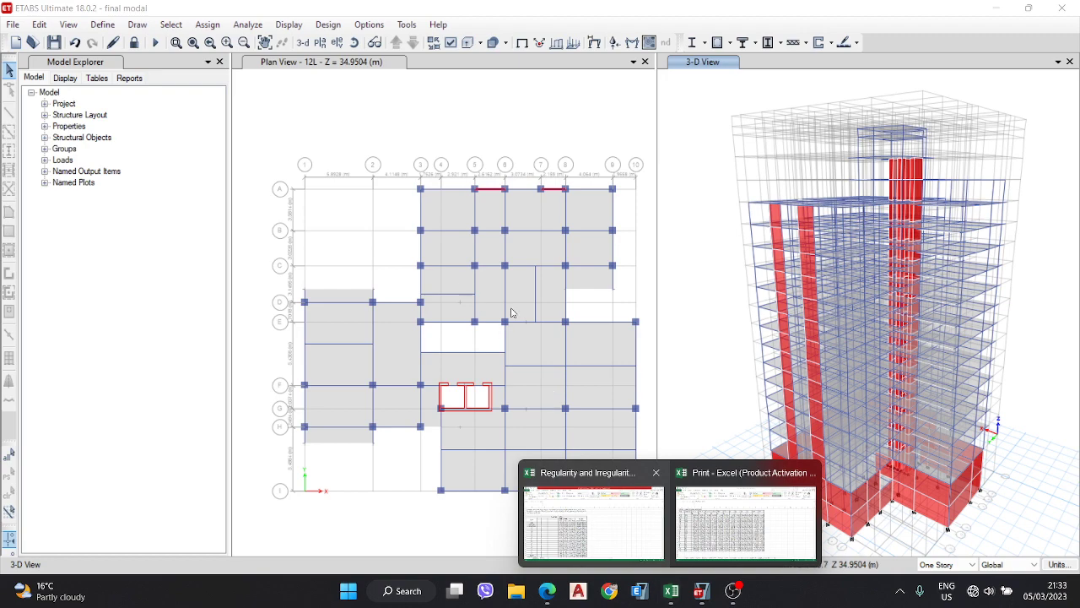
left_click(591, 507)
scroll(382, 295, "down", 2)
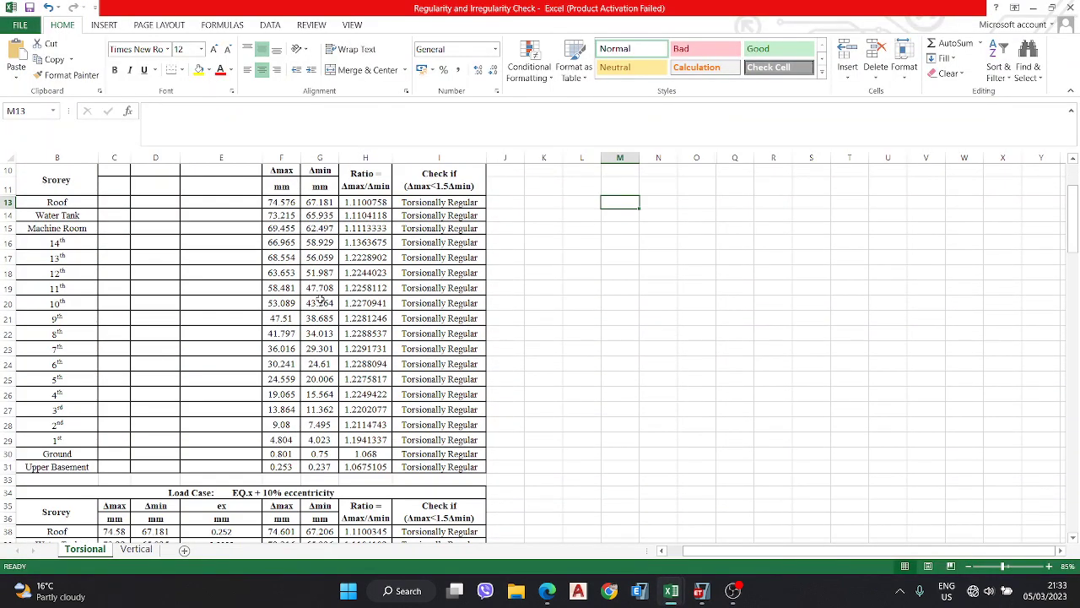
Step: Switch to the IS 1893 PDF and read the torsional irregularity definition in Table 5 under clause 7.1
mouse_move(700, 595)
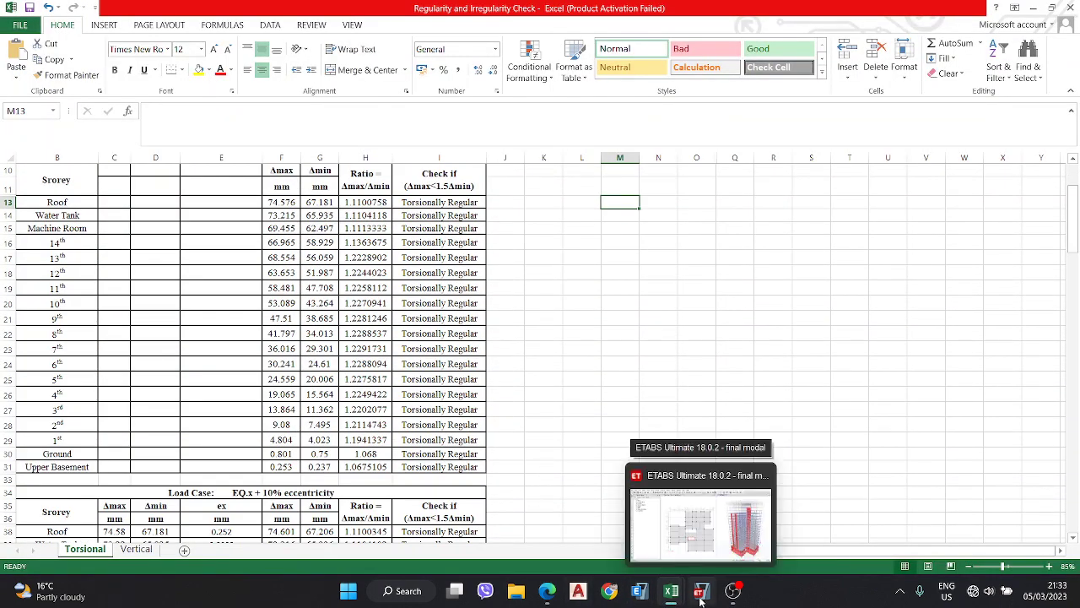
mouse_move(543, 593)
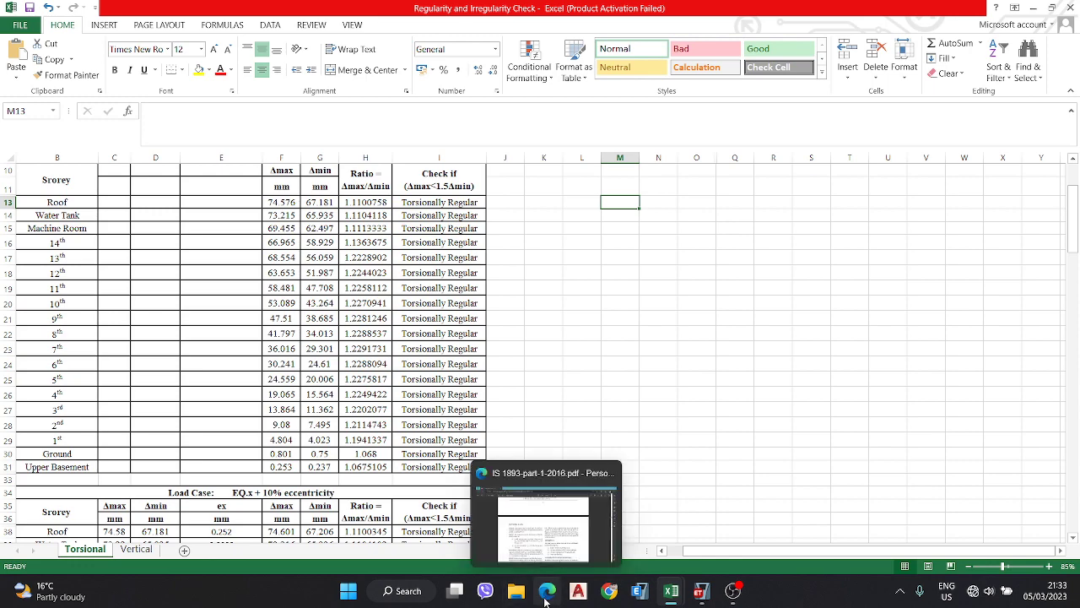
left_click(529, 519)
scroll(447, 346, "down", 3)
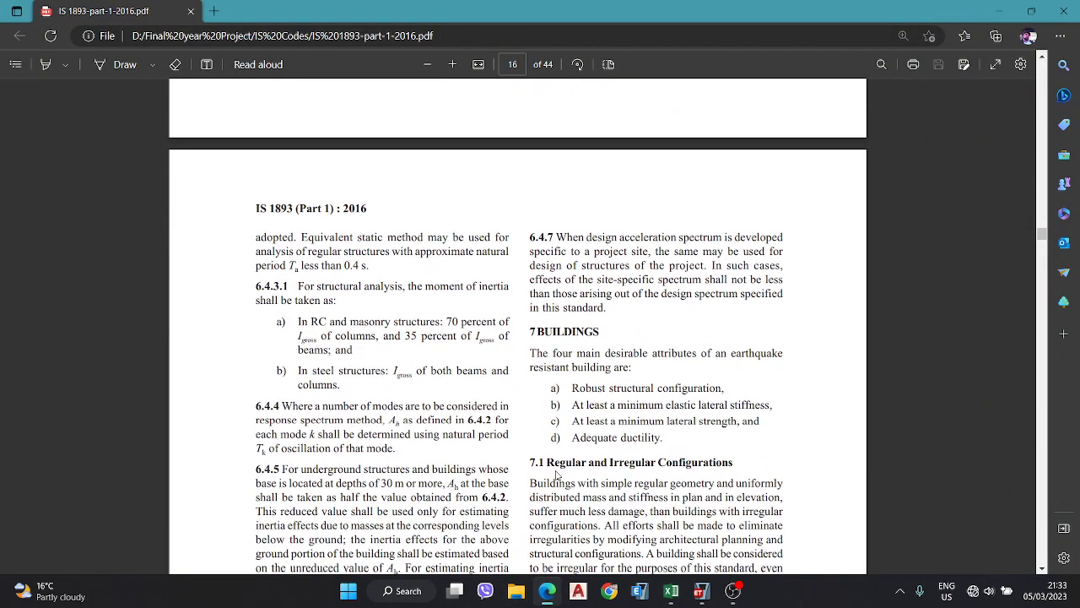
scroll(557, 475, "down", 1)
scroll(603, 380, "down", 6)
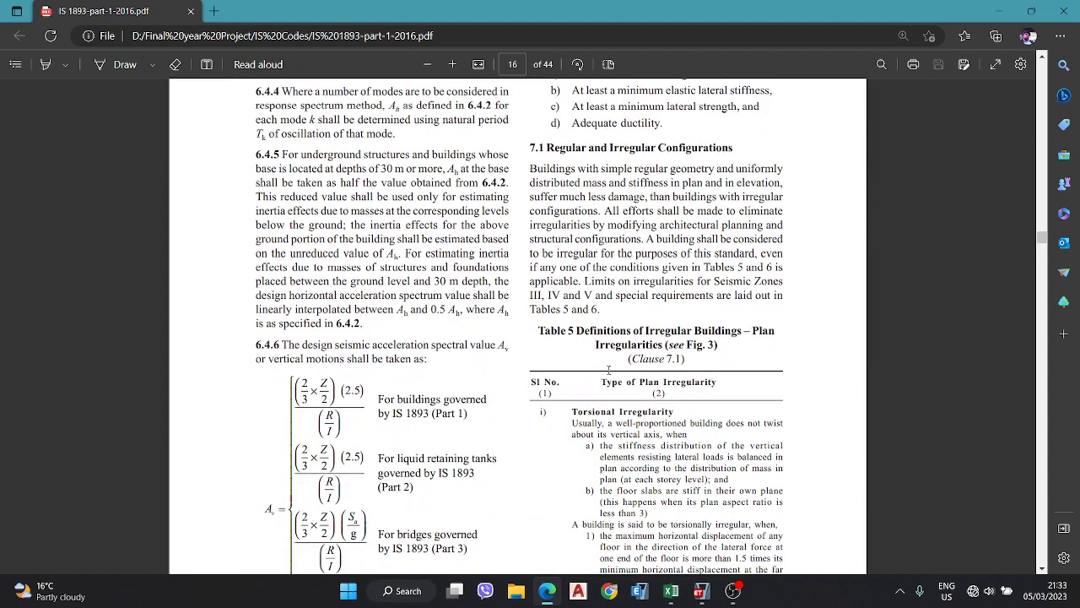
scroll(579, 312, "down", 2)
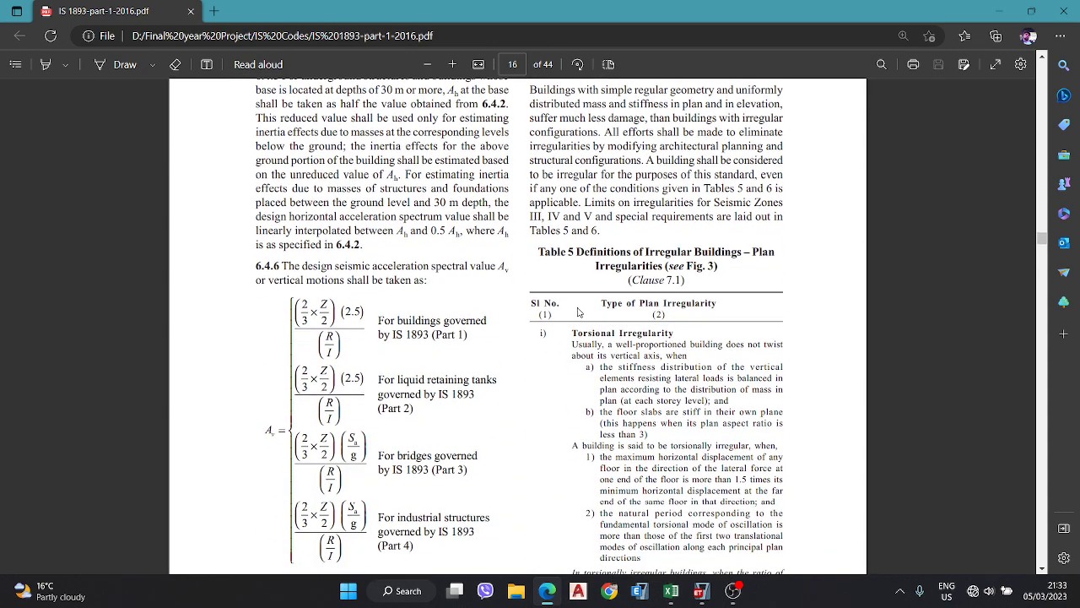
scroll(590, 366, "down", 4)
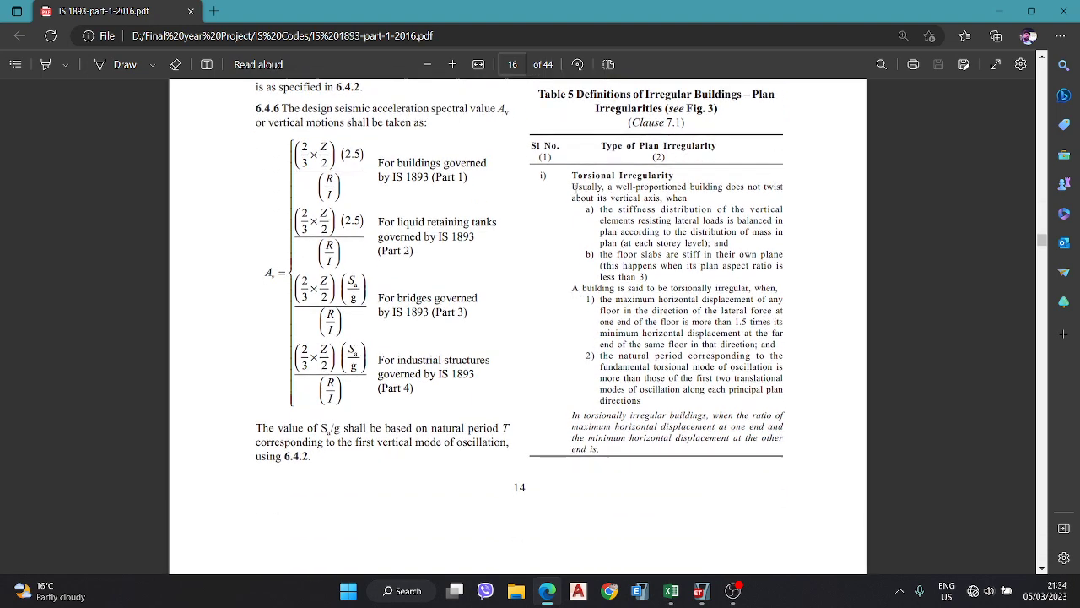
left_click_drag(724, 288, 773, 288)
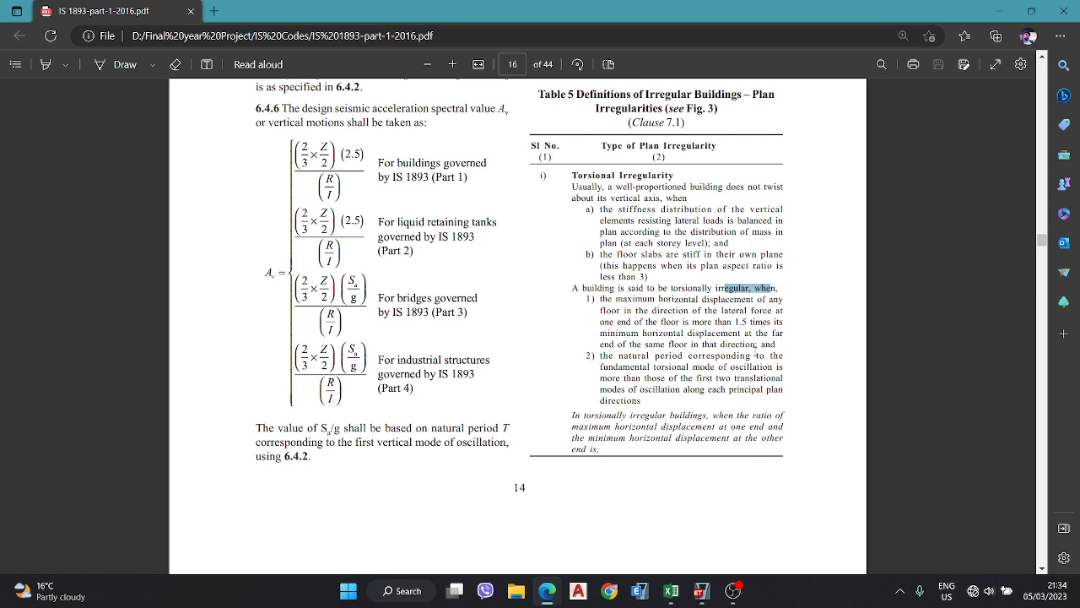
Step: Examine Figure 3A on torsional irregularity and its criterion relating maximum and minimum displacement
scroll(635, 344, "down", 5)
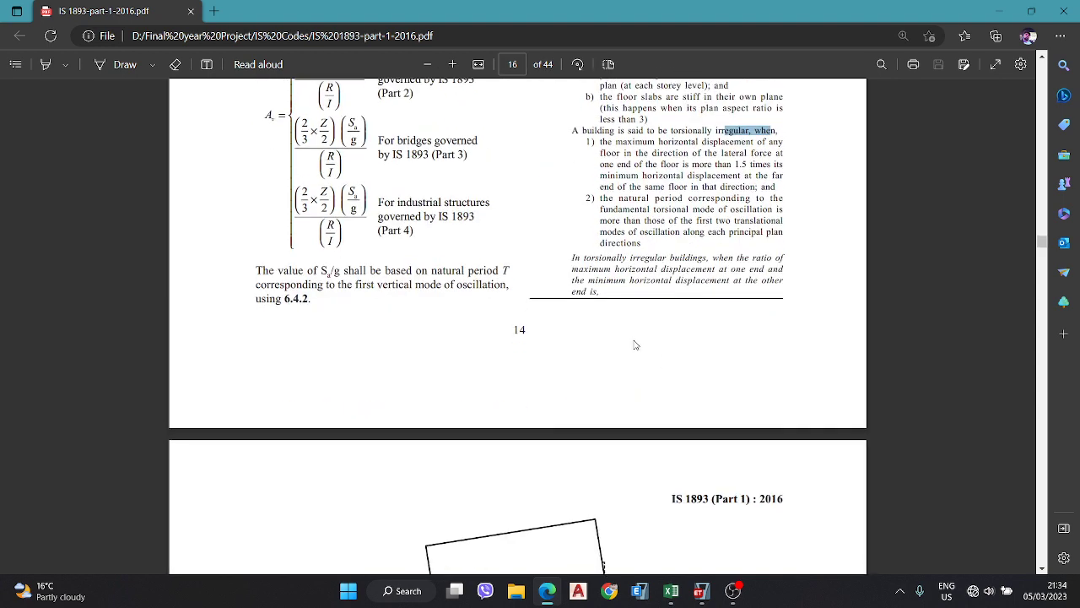
scroll(635, 345, "down", 4)
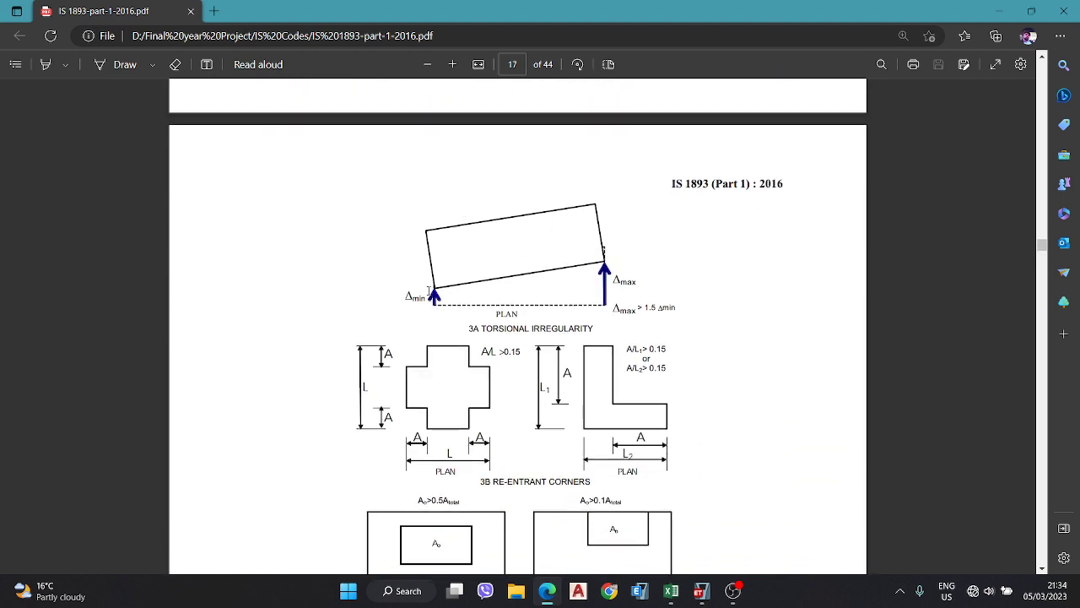
scroll(471, 290, "up", 1)
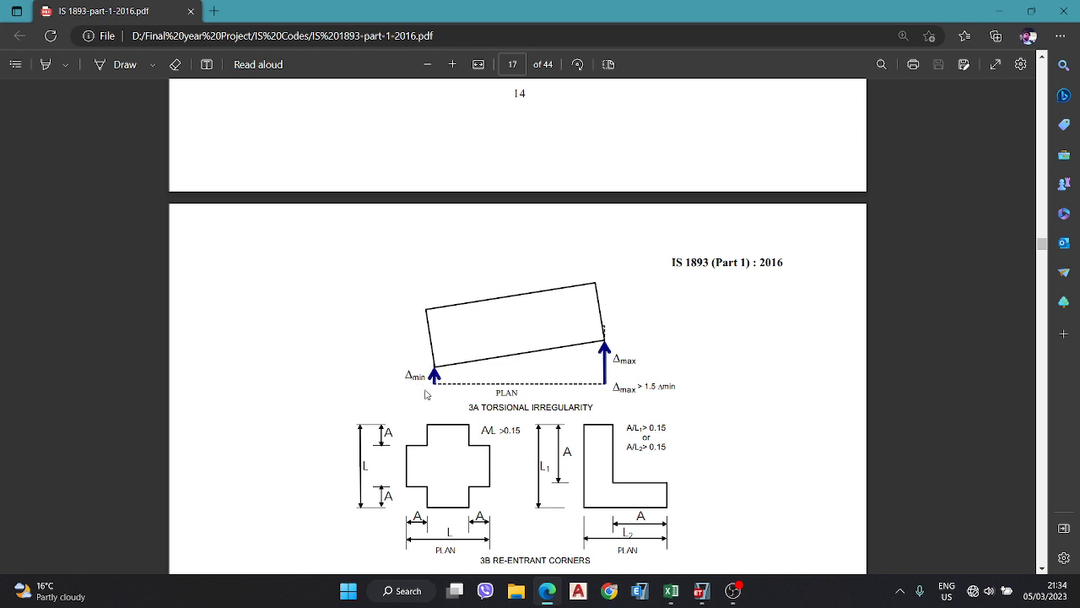
left_click_drag(419, 377, 658, 393)
left_click(606, 398)
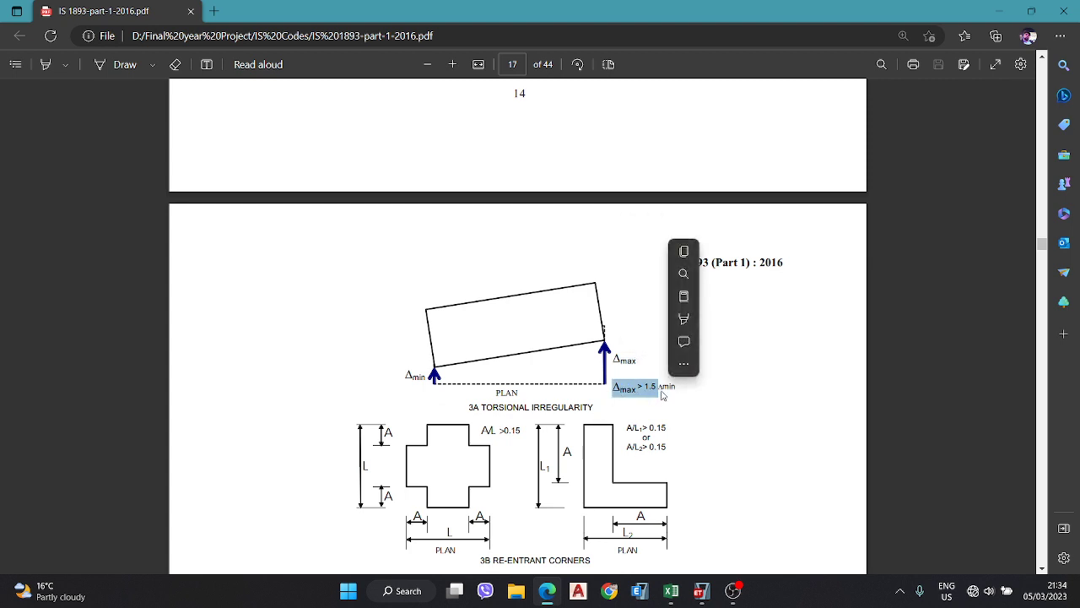
left_click(678, 393)
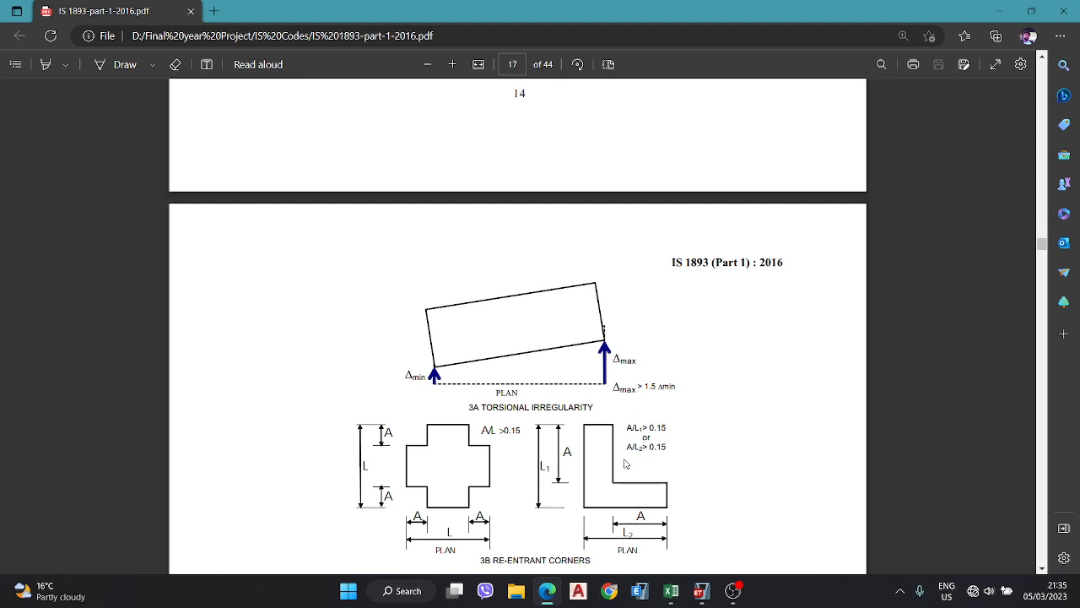
scroll(632, 383, "down", 4)
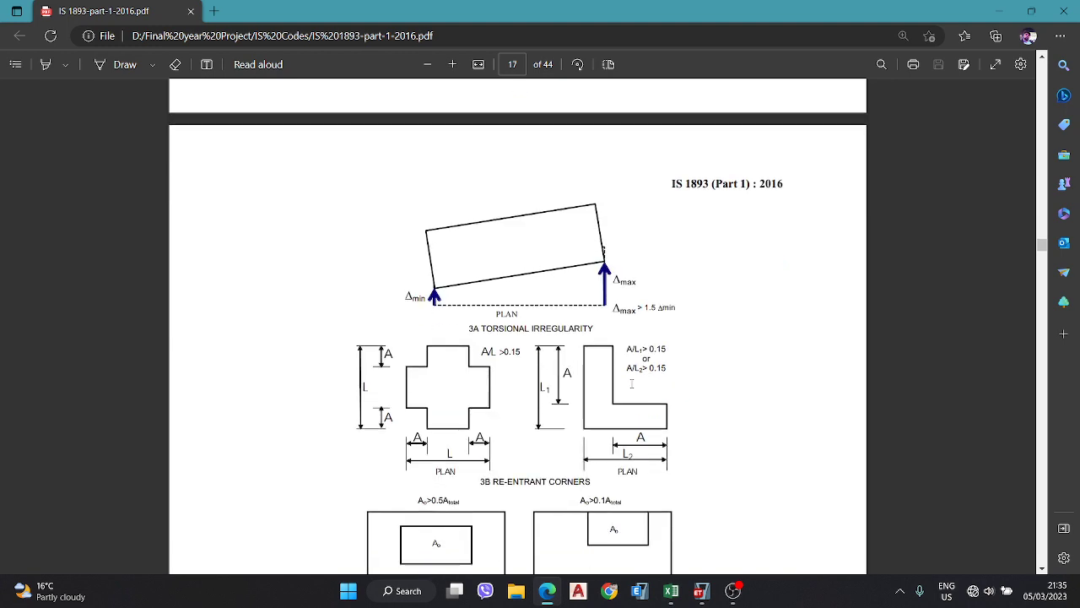
Step: Switch to ETABS and verify whether all concrete frame members pass the design check
left_click(707, 594)
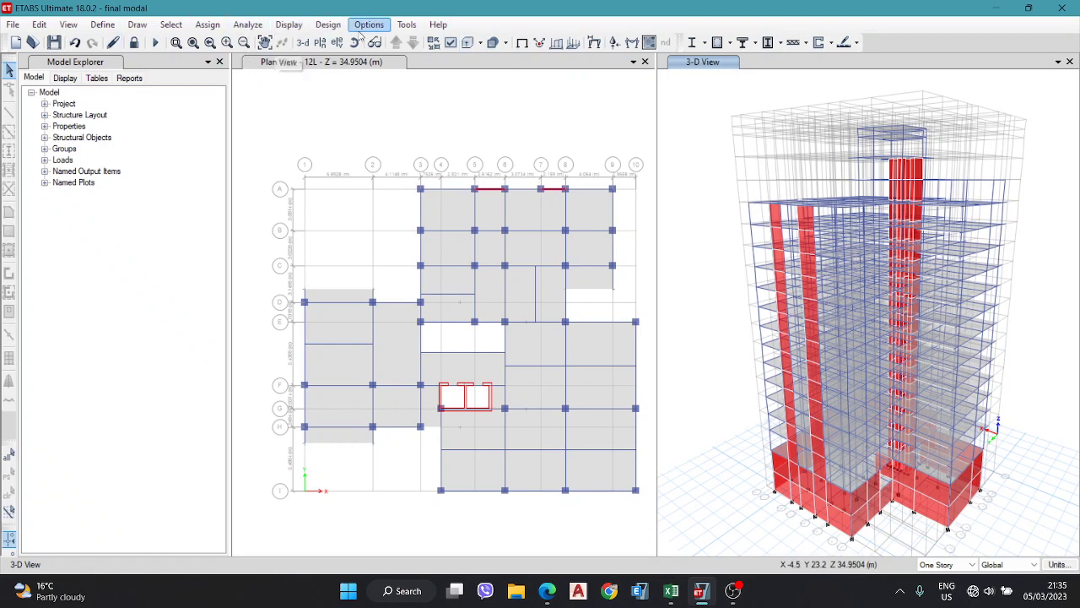
left_click(328, 25)
mouse_move(405, 94)
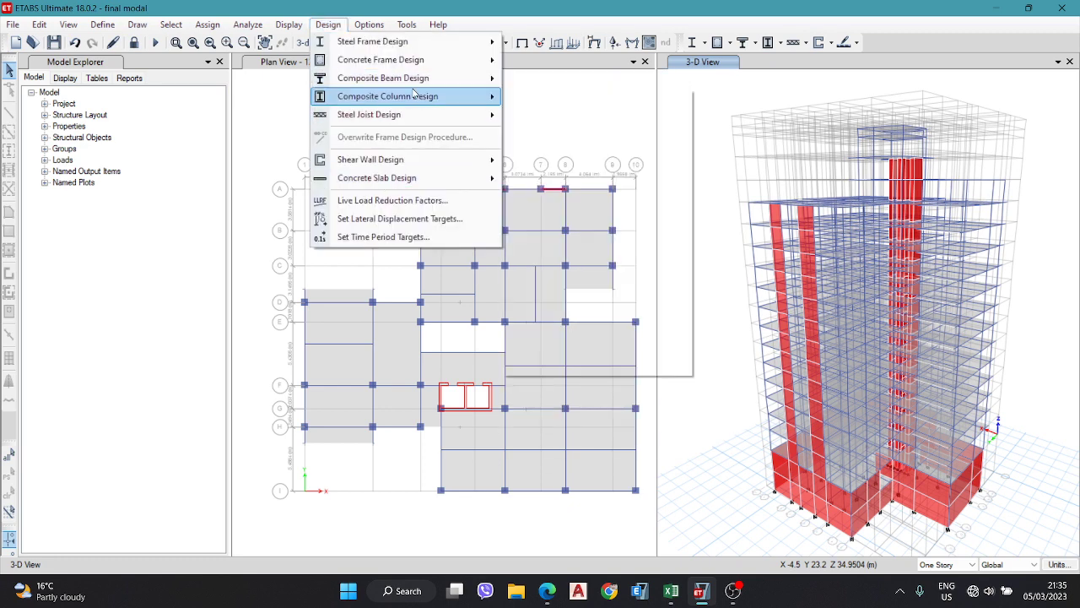
mouse_move(420, 65)
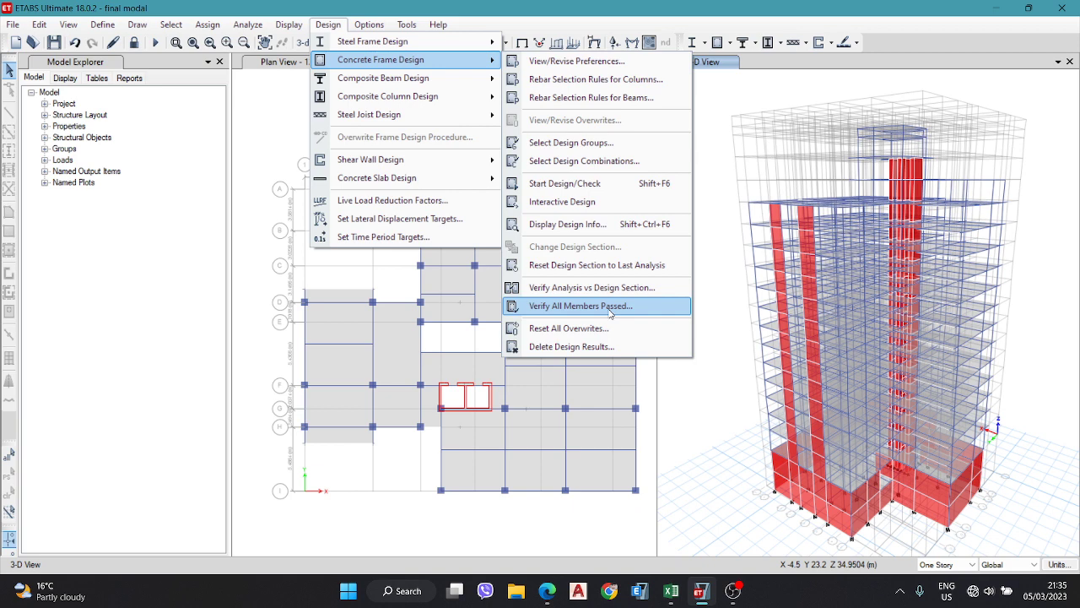
left_click(610, 307)
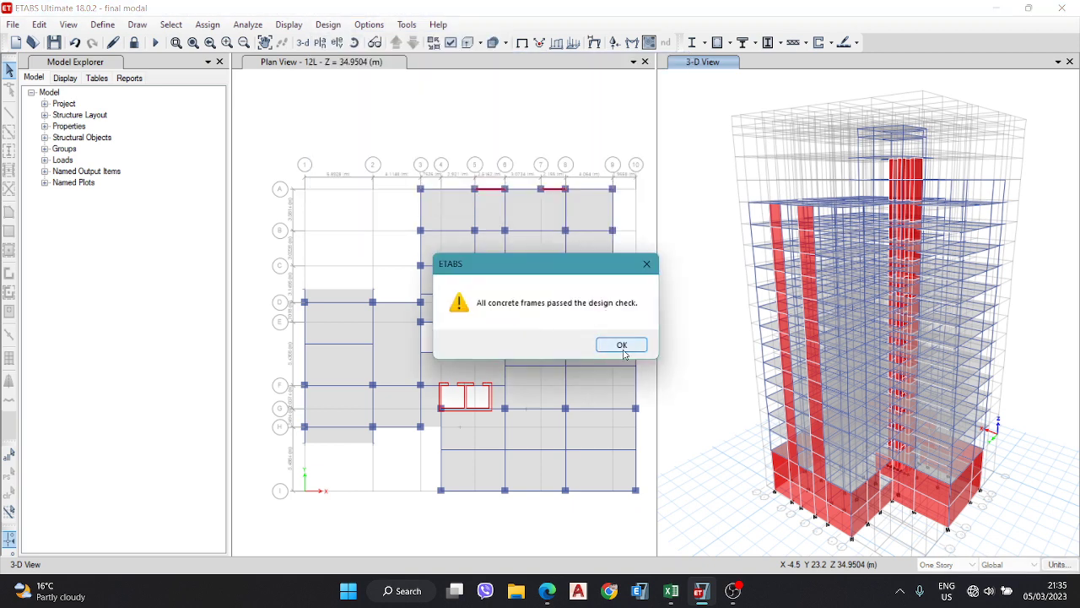
left_click(622, 345)
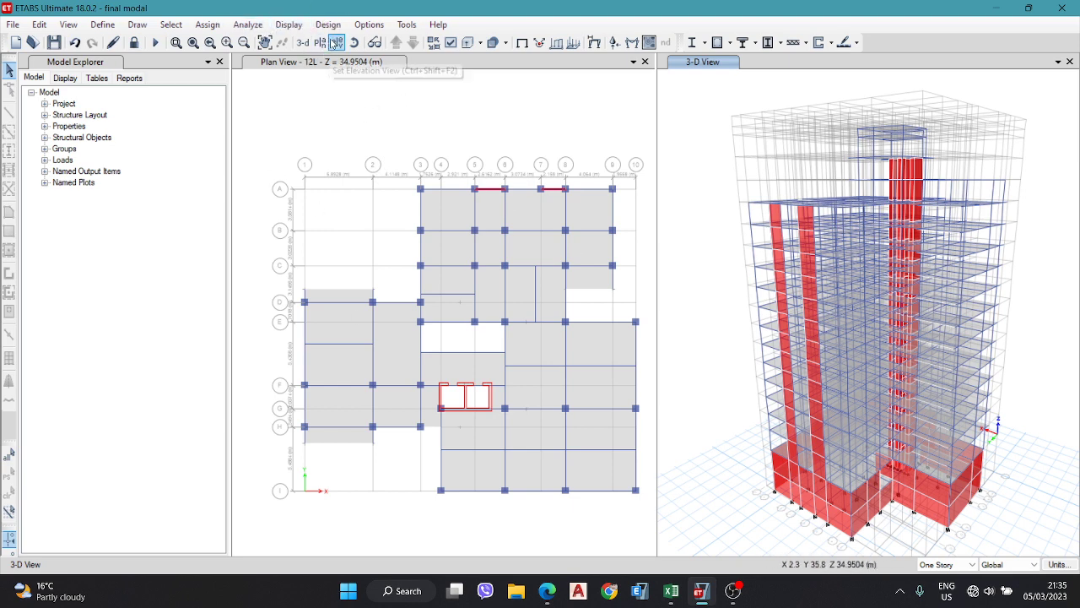
Step: Open a story response plot with Max story displ as the display type
left_click(299, 27)
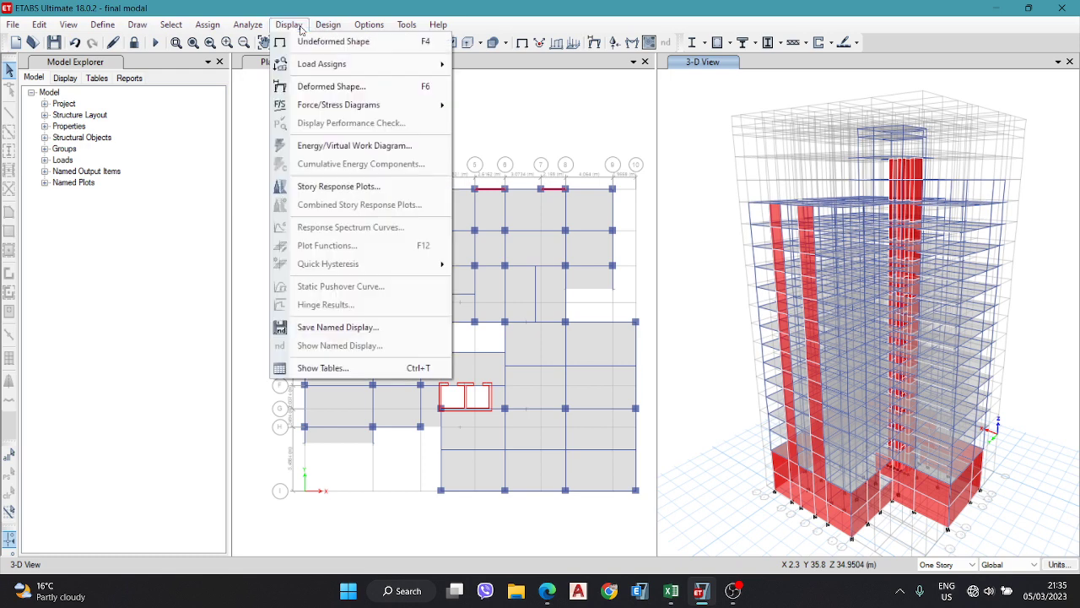
left_click(346, 187)
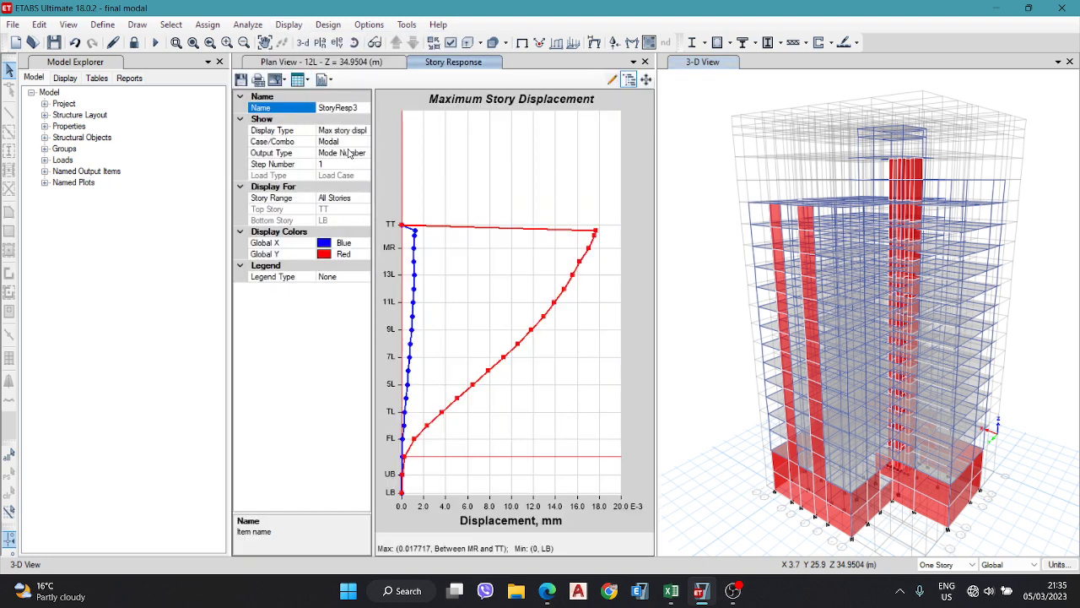
left_click(355, 130)
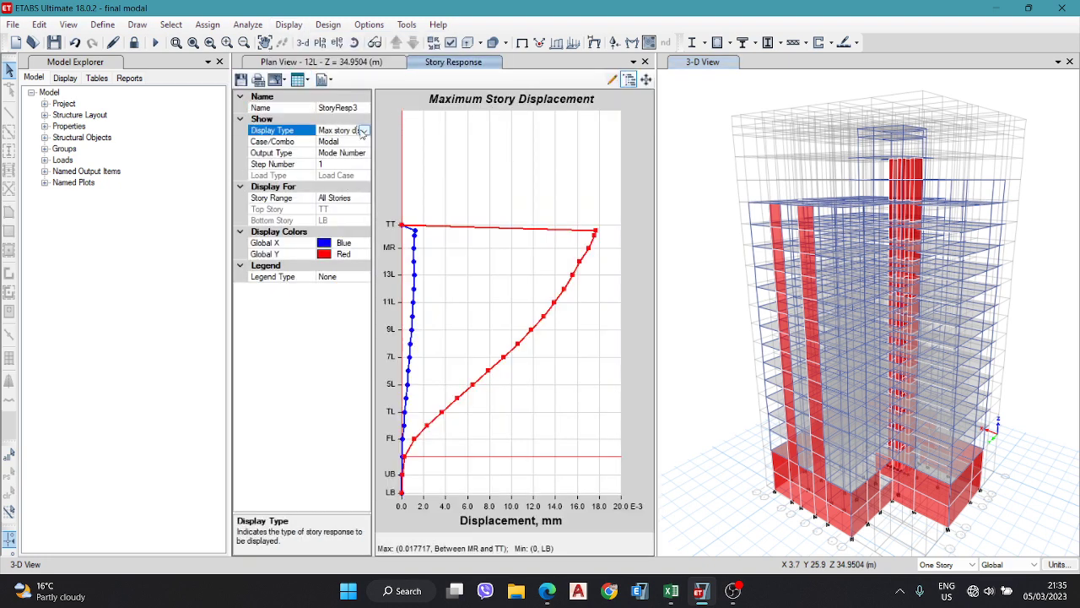
left_click(364, 131)
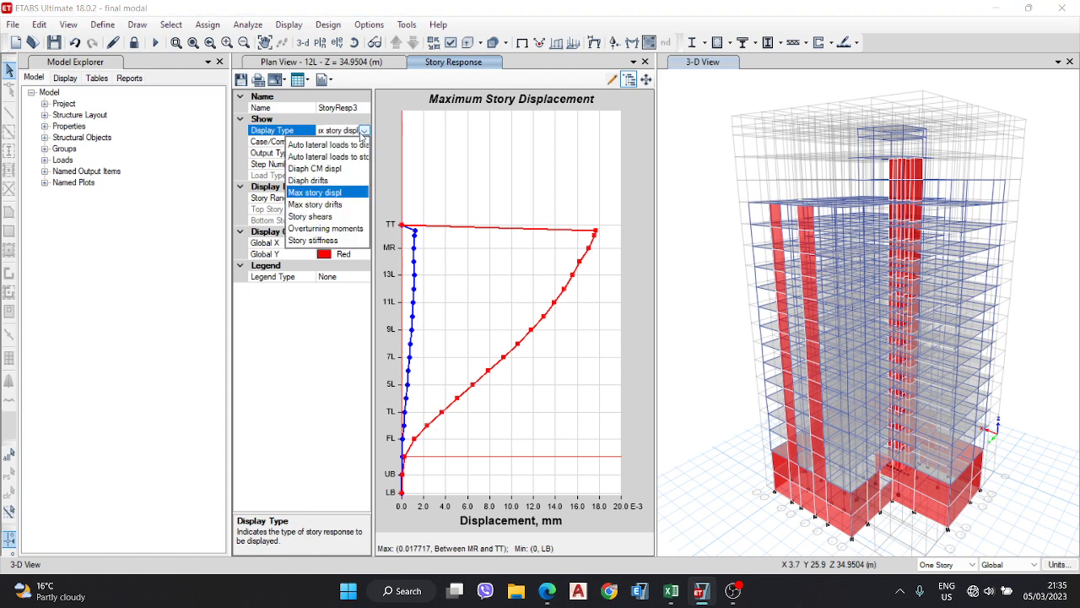
left_click(340, 193)
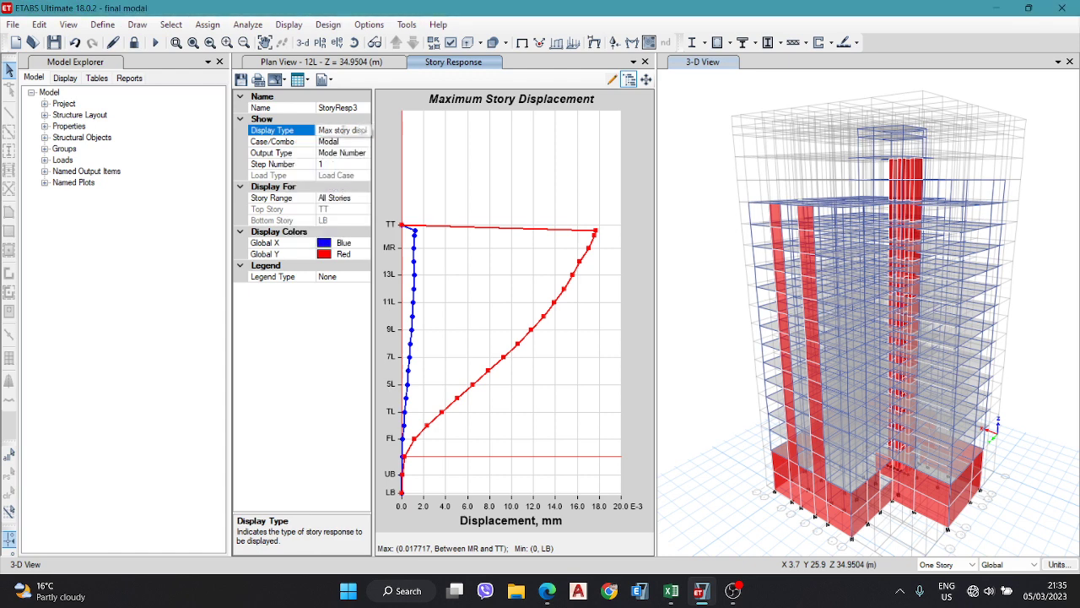
Step: Set the story response plot's load case to EQx and its output type to Max
left_click(362, 142)
left_click(363, 141)
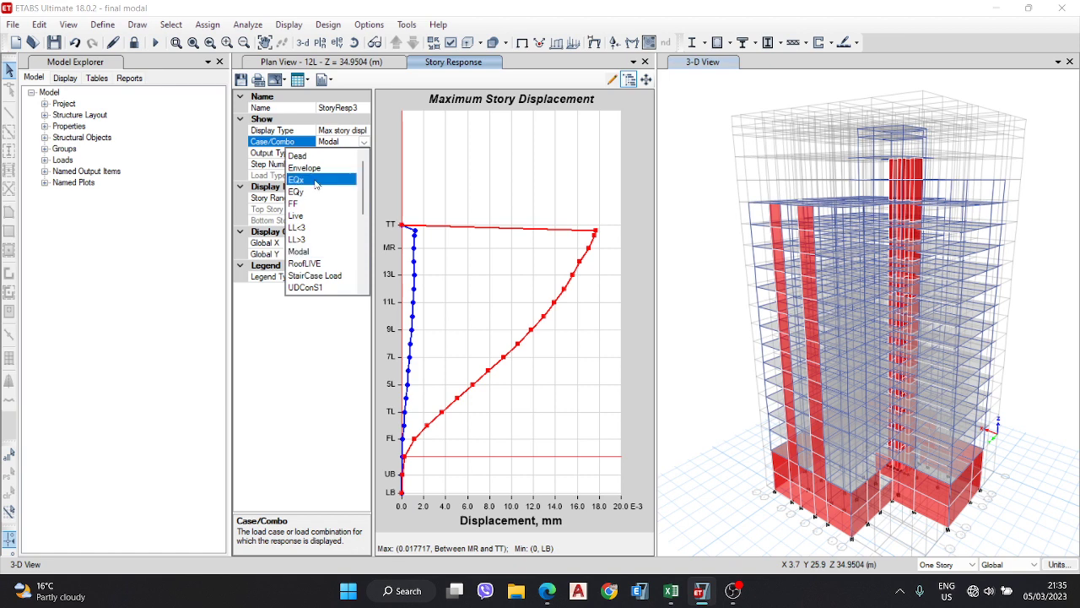
left_click(316, 180)
left_click(345, 153)
left_click(364, 153)
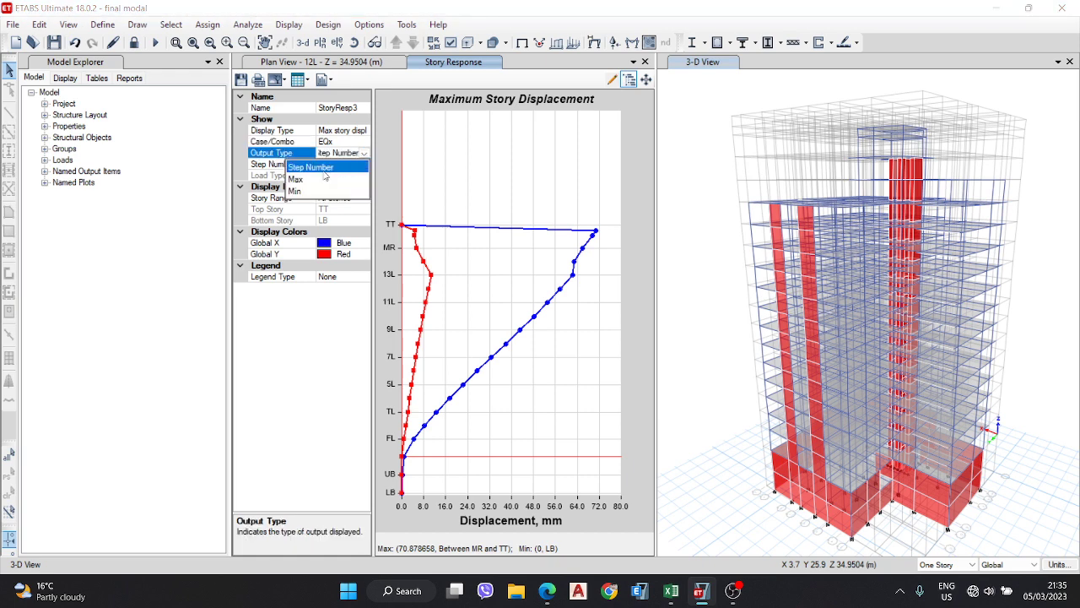
left_click(304, 179)
Step: View the EQx displacement plot with Min output, and return the output type to Max
left_click(363, 153)
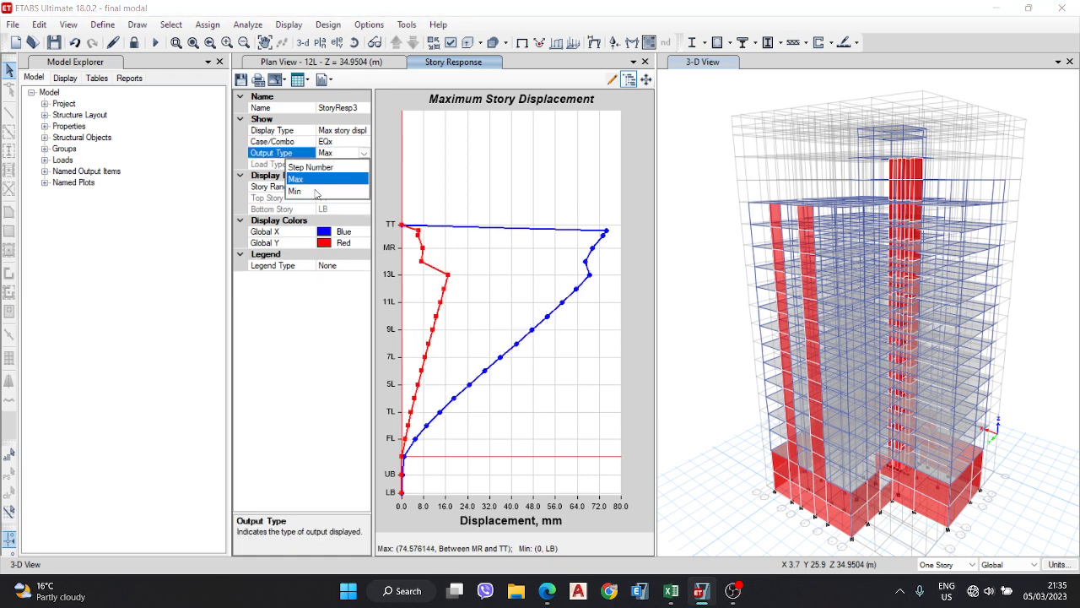
left_click(299, 191)
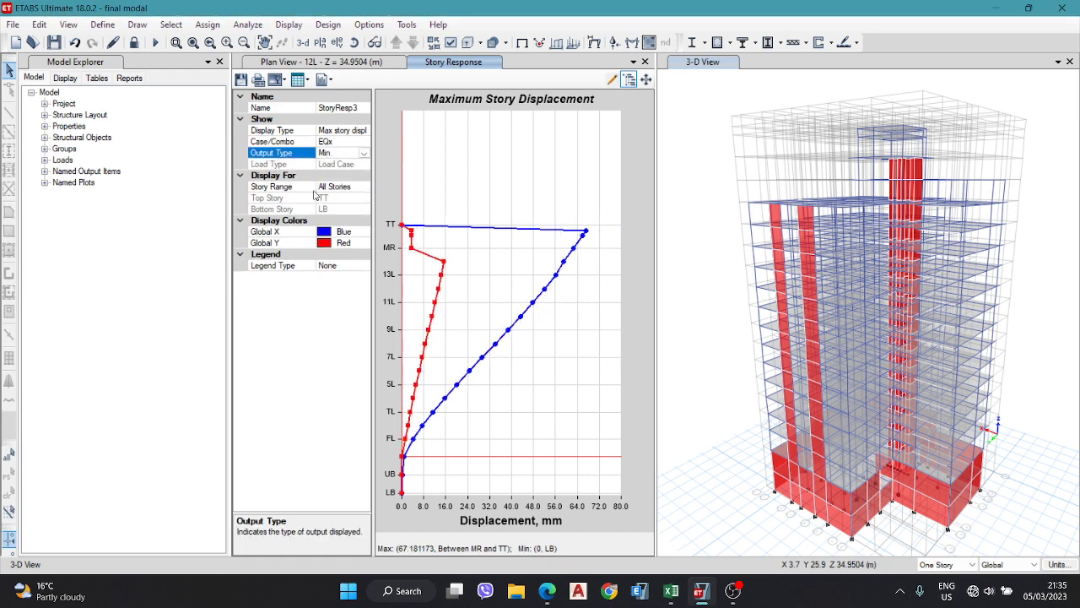
left_click(363, 153)
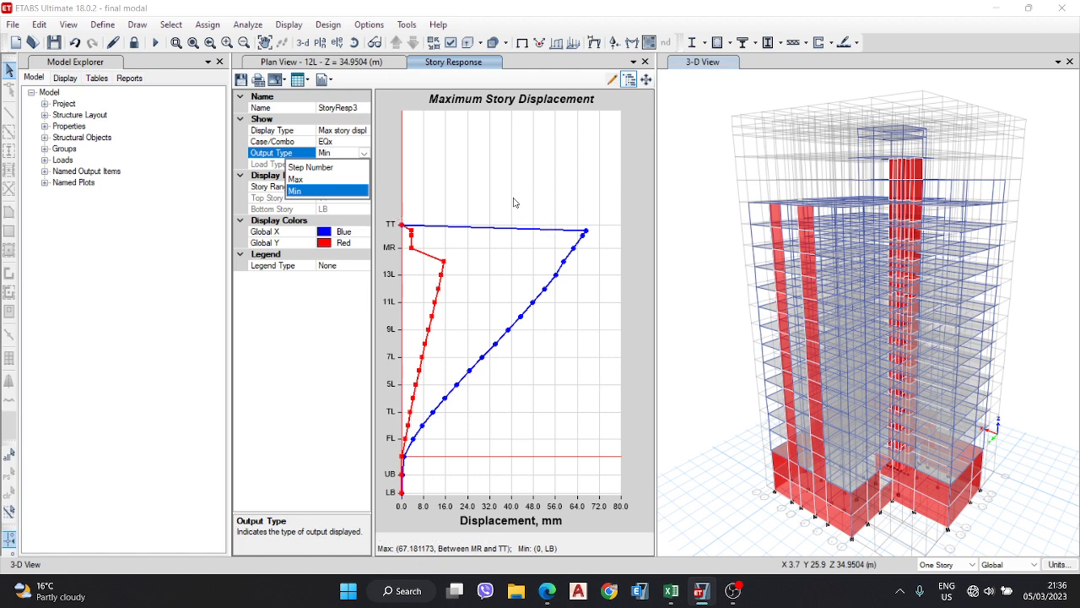
left_click(329, 178)
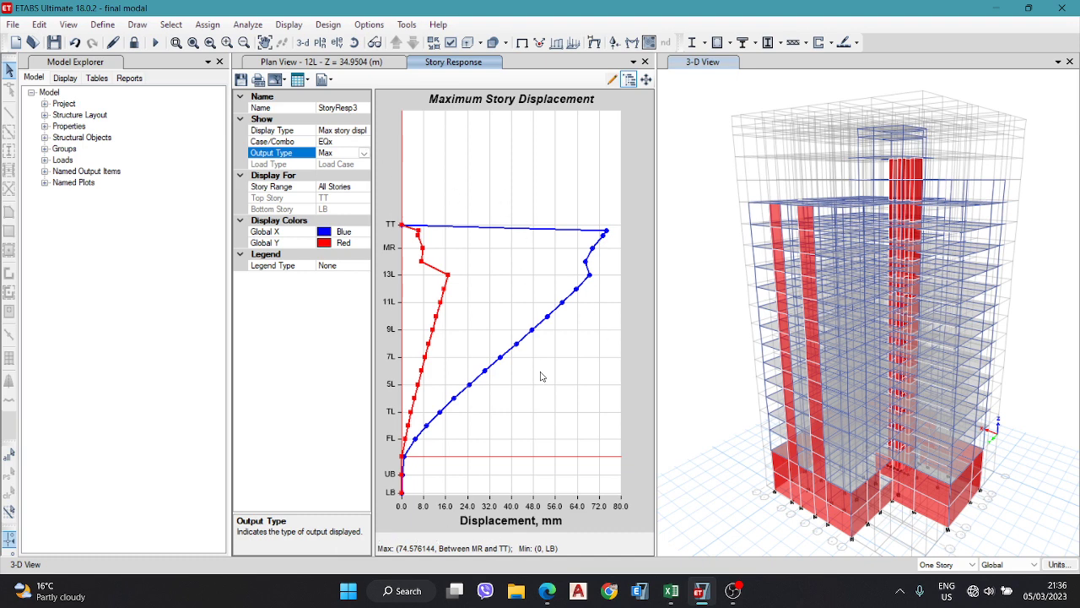
Step: Show the EQx maximum story displacement data as a formatted table
left_click(305, 80)
left_click(306, 80)
left_click(305, 80)
left_click(306, 80)
left_click(305, 81)
left_click(304, 81)
left_click(304, 81)
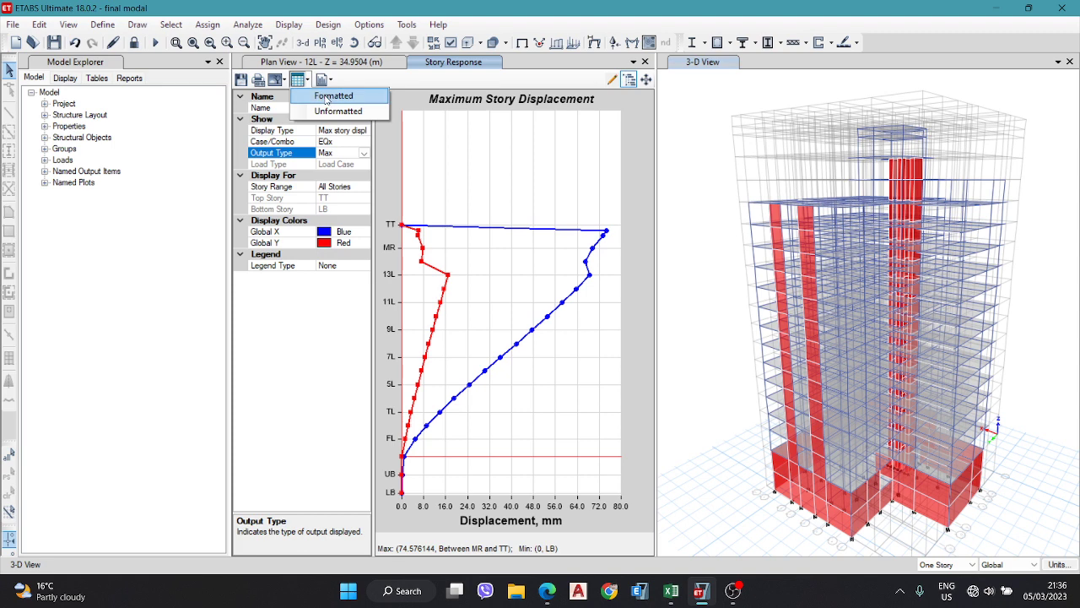
left_click(334, 95)
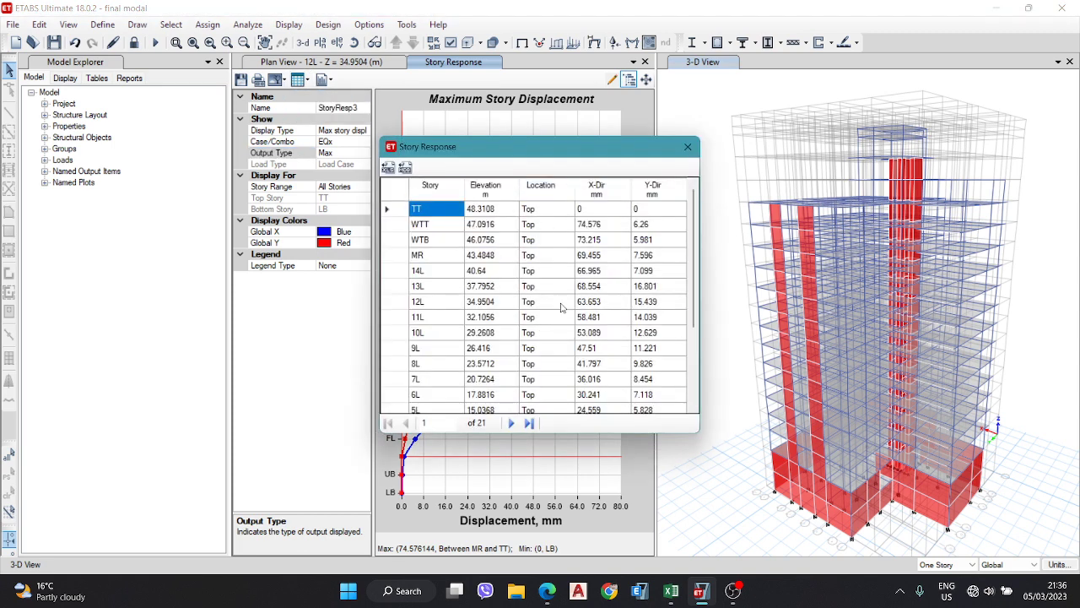
Step: Select the maximum X-Dir displacements of all stories in the table, review them, and close the table
scroll(443, 238, "down", 2)
scroll(621, 226, "up", 2)
left_click_drag(601, 209, 602, 438)
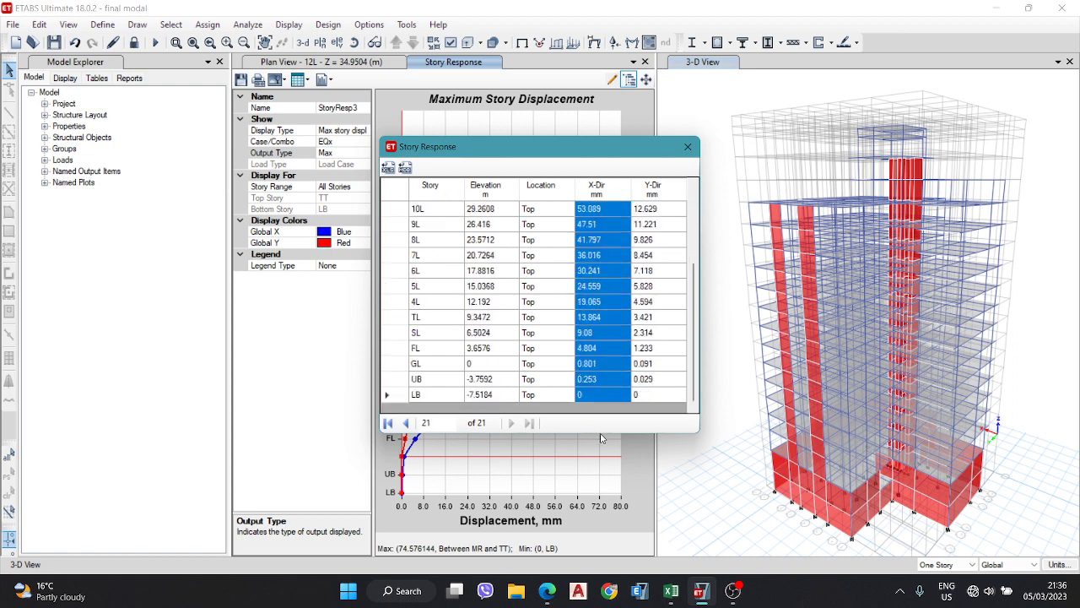
scroll(591, 260, "up", 3)
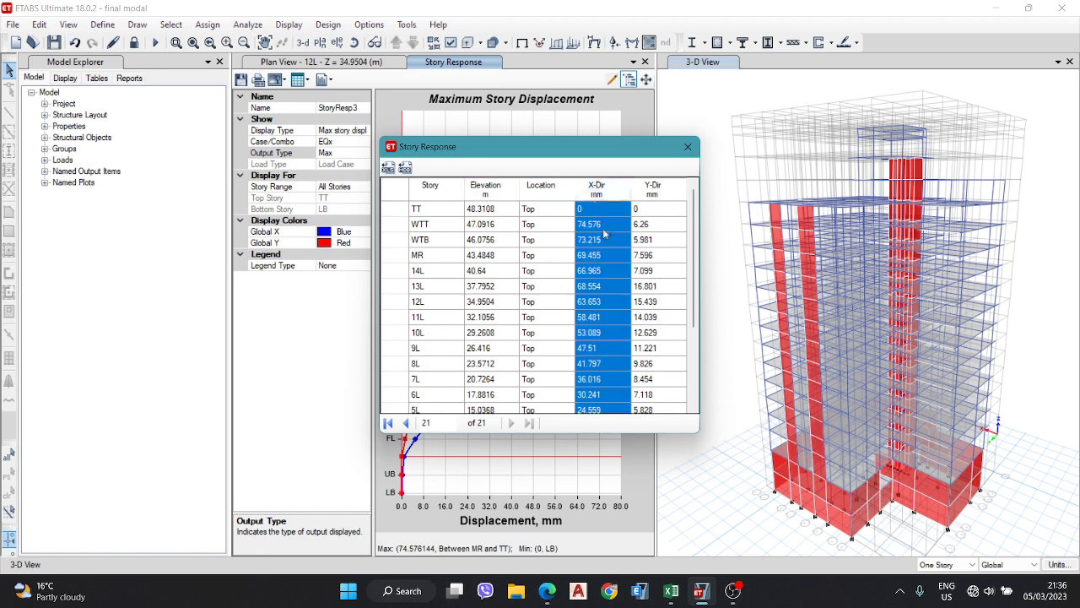
left_click_drag(518, 152, 676, 151)
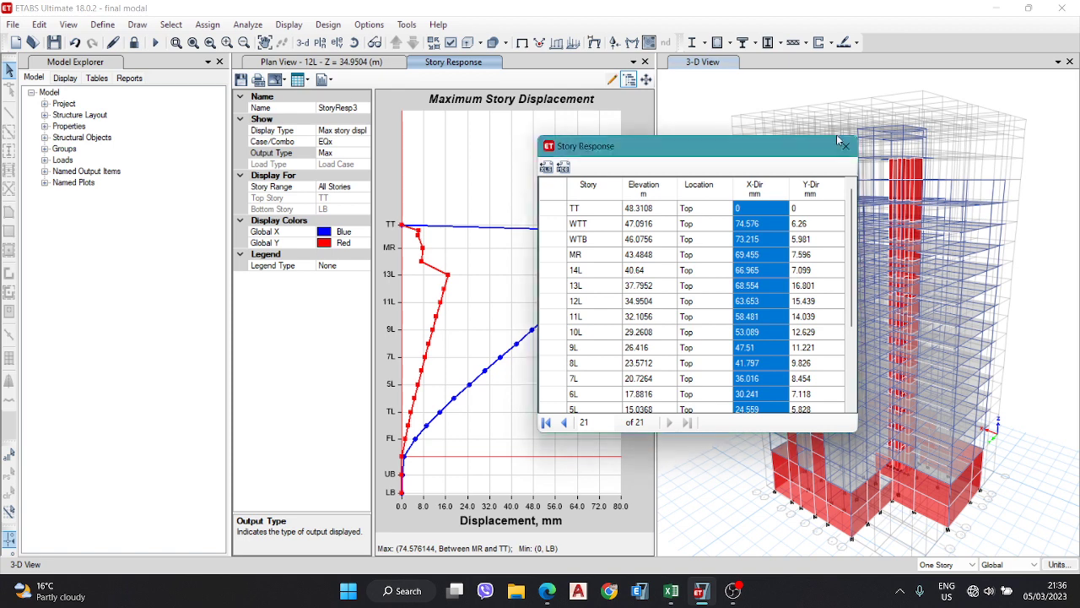
key("Escape")
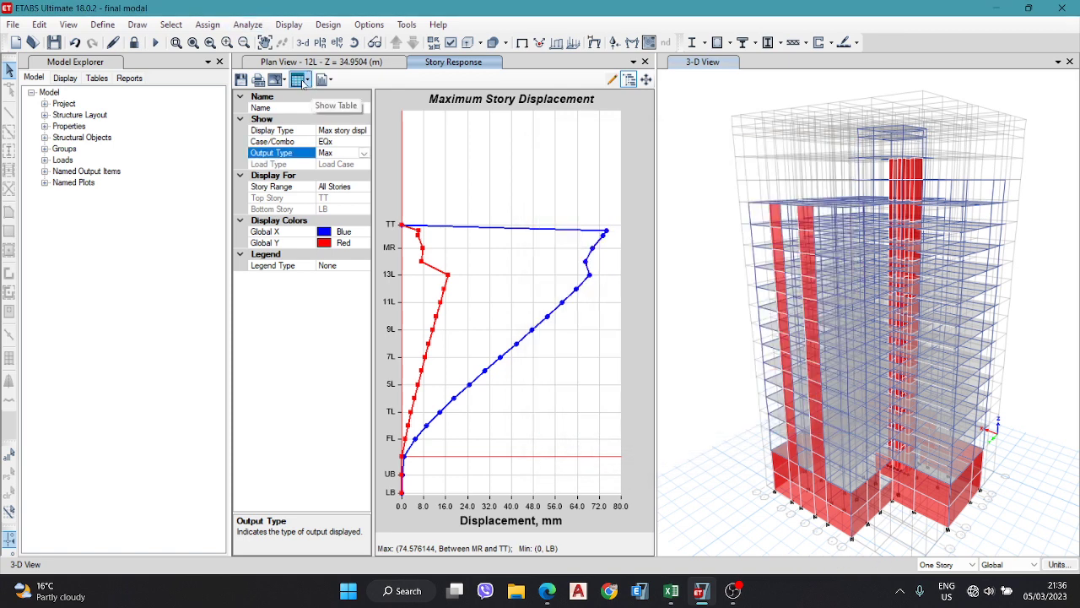
Step: Set the story response output type to Min and show its data as a formatted table
left_click(364, 153)
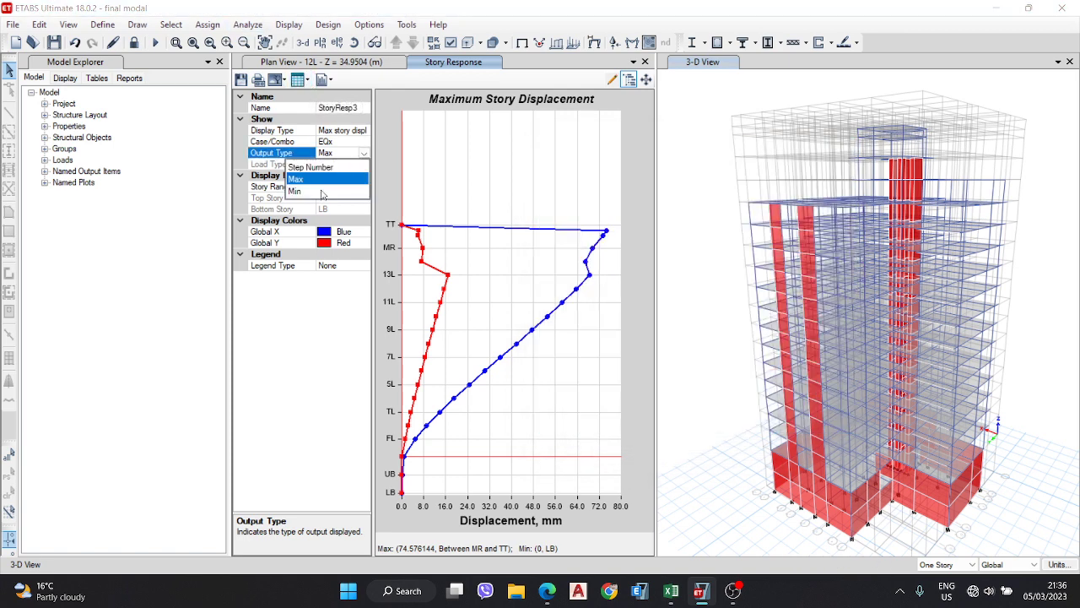
left_click(322, 192)
left_click(299, 79)
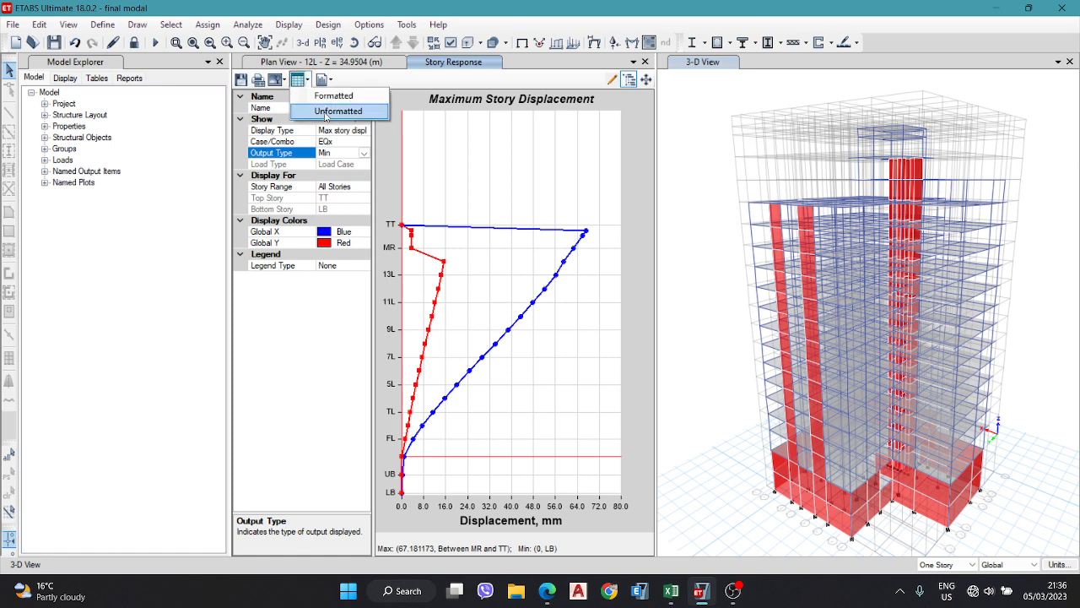
left_click(329, 97)
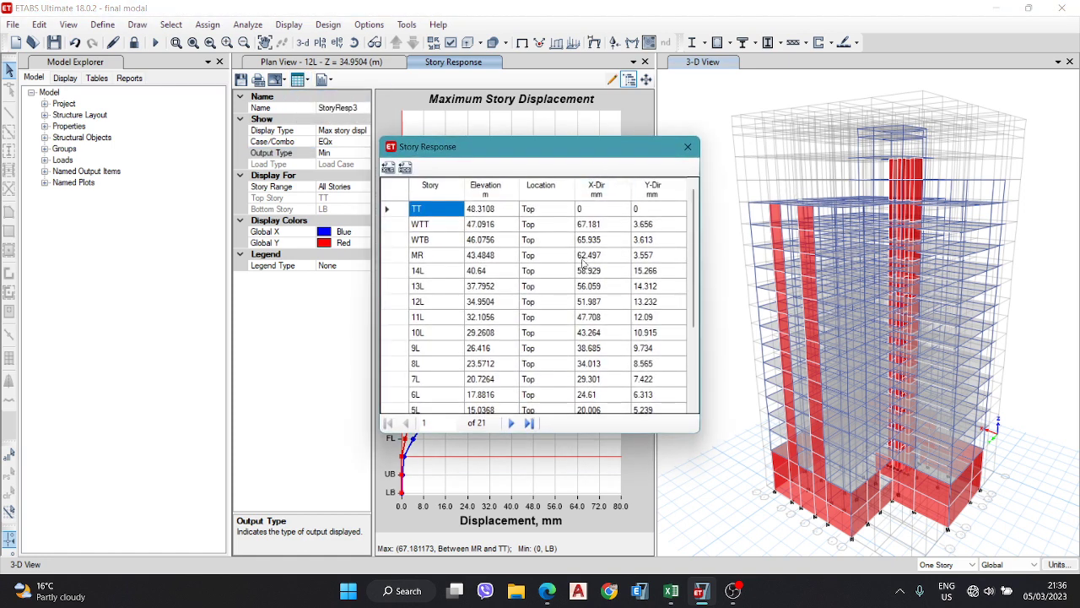
Step: Select the minimum X-Dir displacements of all stories in the table, review them, and close the table
left_click_drag(586, 209, 589, 438)
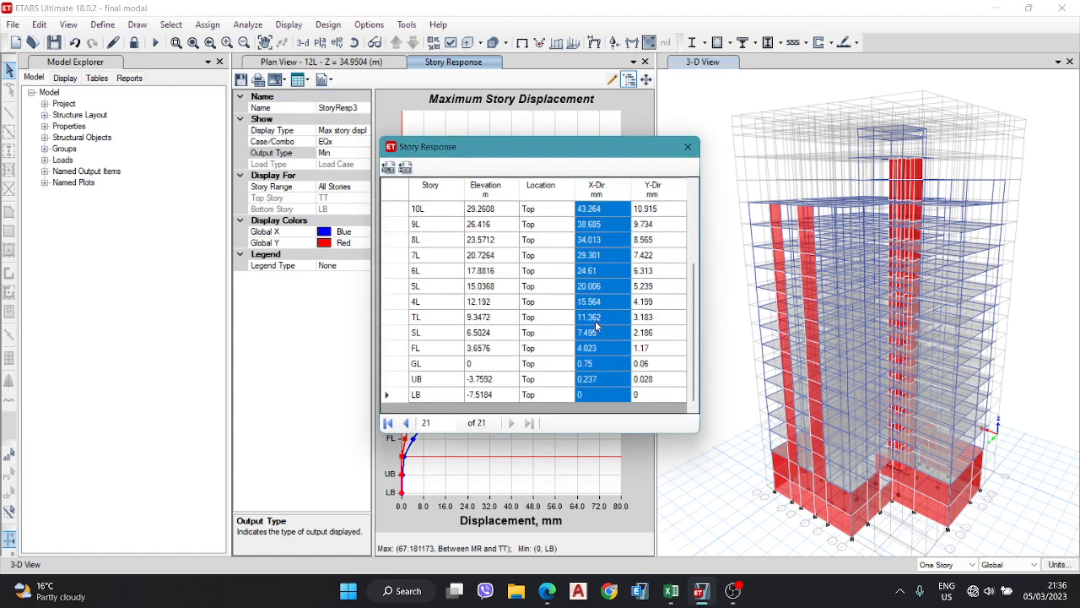
scroll(595, 321, "up", 3)
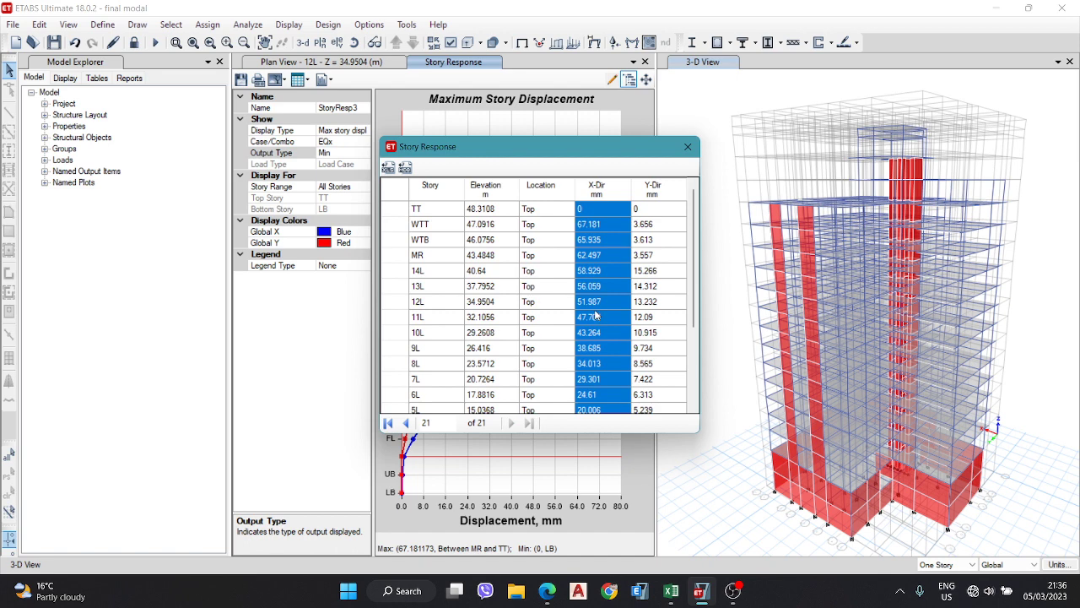
left_click(687, 149)
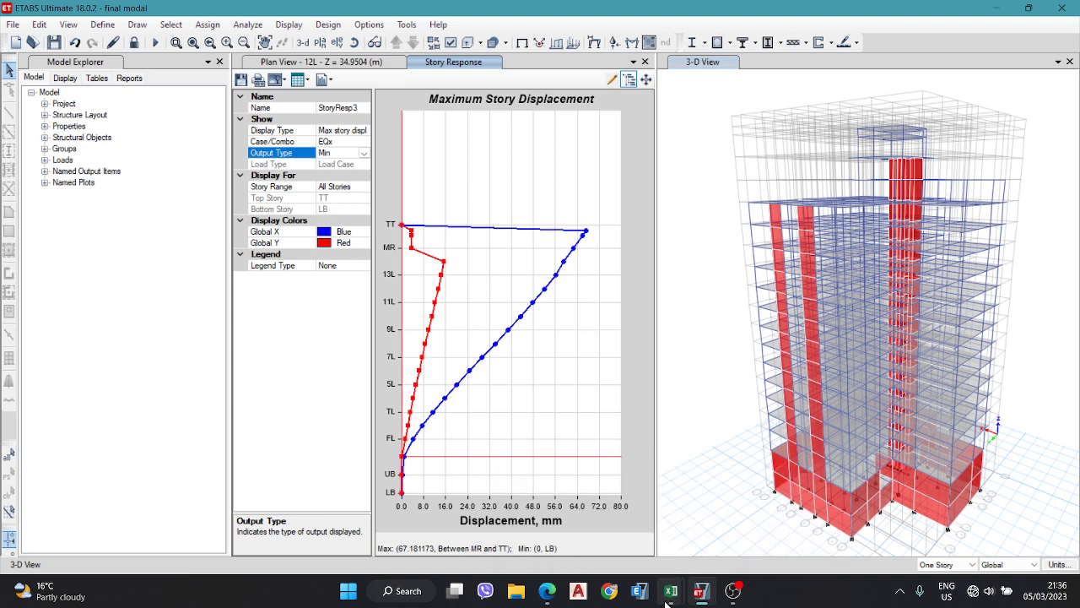
Step: Switch to the Regularity and Irregularity Check workbook in Excel and show the Torsional sheet's EQ.x table at 90% zoom
mouse_move(671, 591)
left_click(734, 472)
scroll(204, 388, "up", 3)
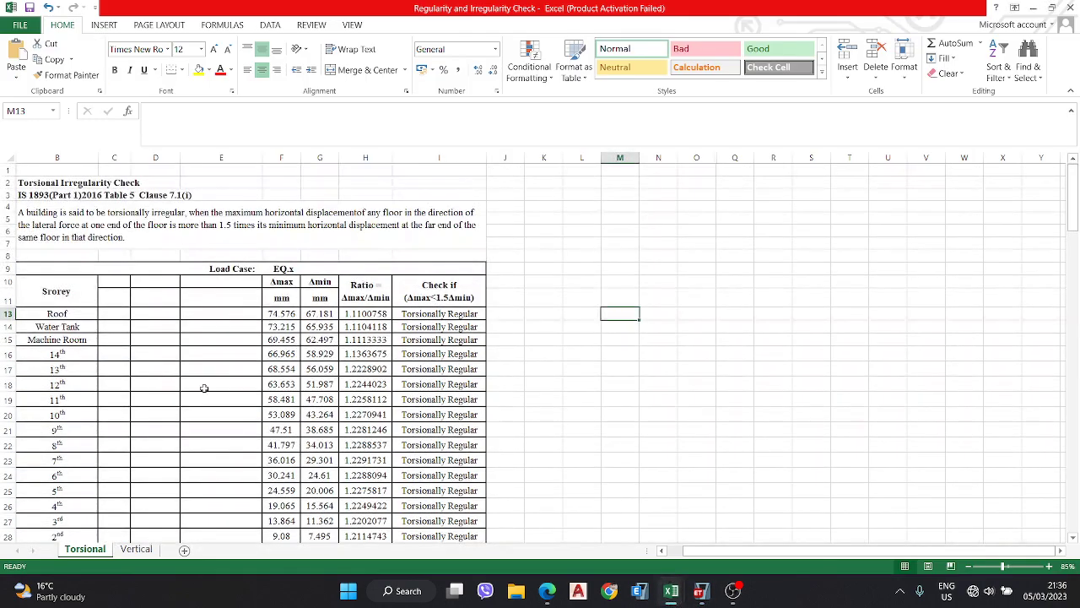
left_click_drag(754, 554, 738, 553)
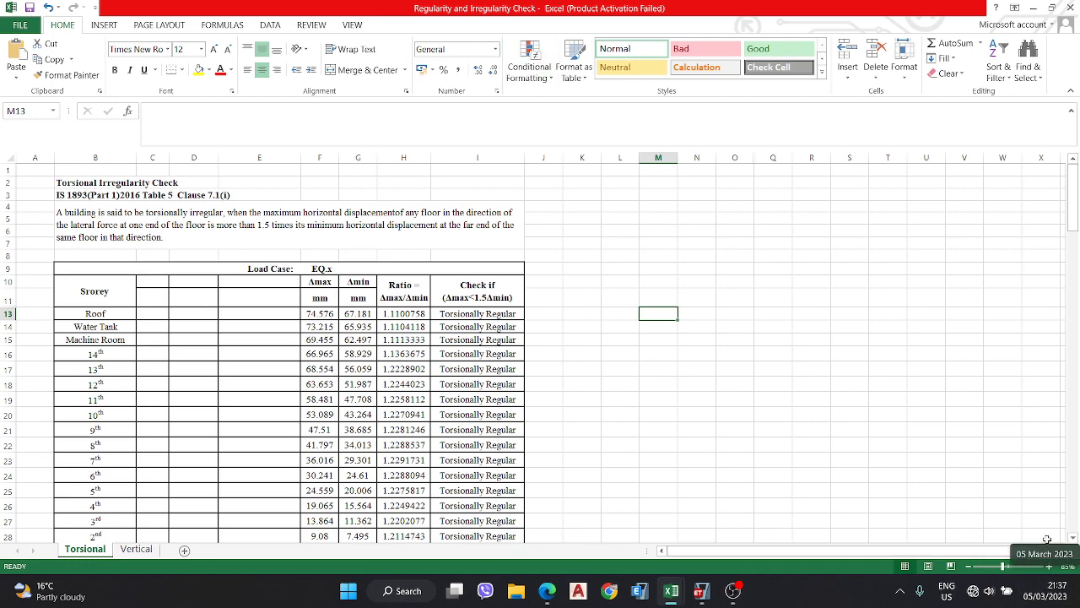
left_click(1011, 445)
left_click(1050, 566)
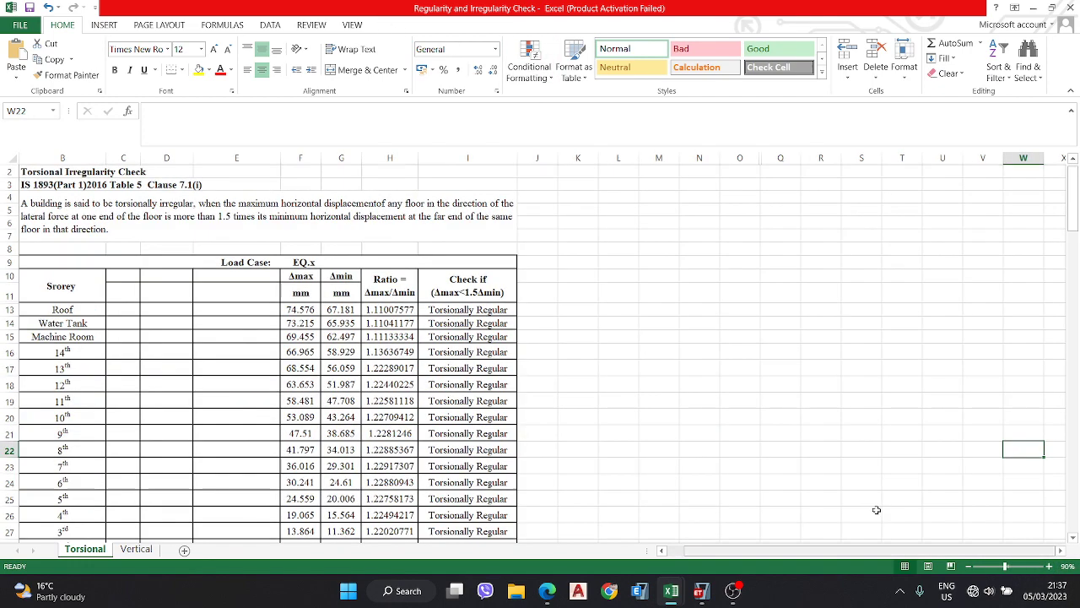
left_click_drag(728, 556, 152, 243)
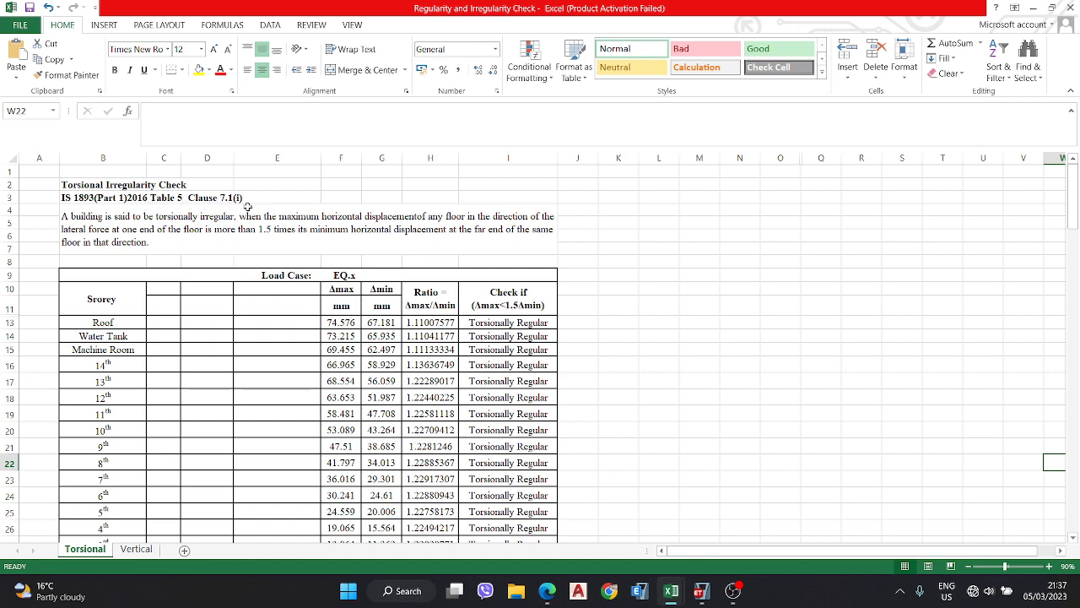
Step: Switch to the IS 1893 (Part 1) : 2016 PDF in the browser and find the torsional irregularity definition in Table 5
left_click(547, 589)
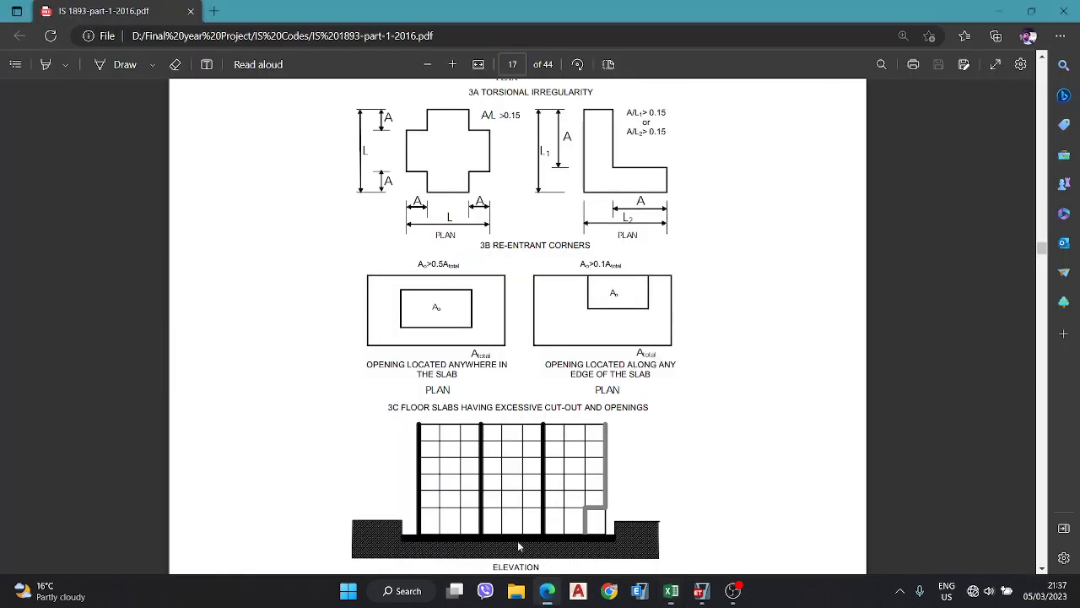
scroll(564, 313, "up", 10)
scroll(593, 314, "down", 10)
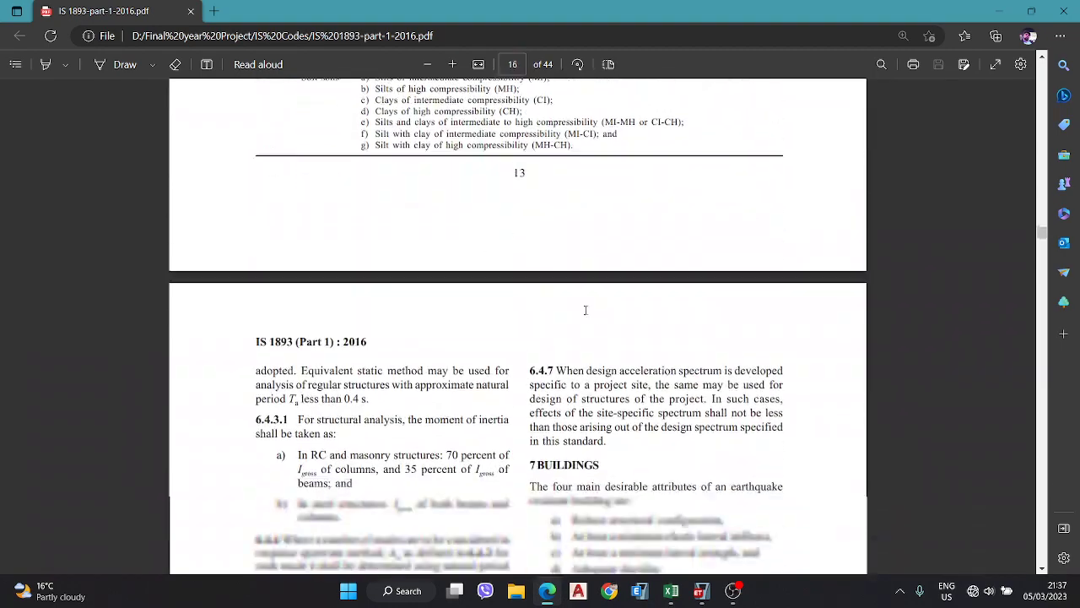
scroll(534, 326, "up", 5)
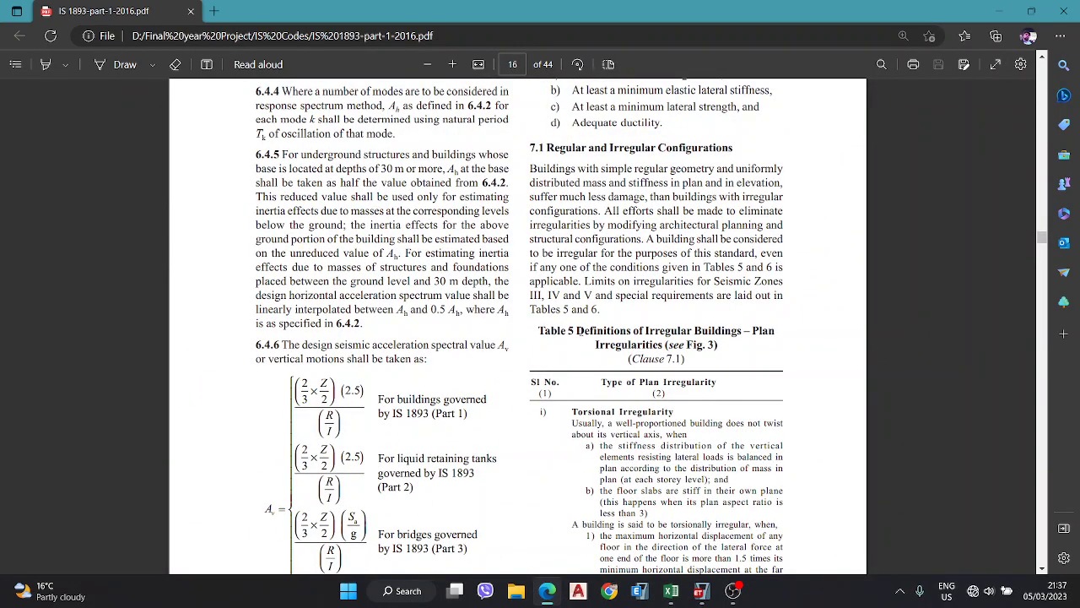
Step: Switch back to the Excel check sheet and review the clause text and the storey rows of the EQ.x table
mouse_move(671, 590)
left_click(594, 507)
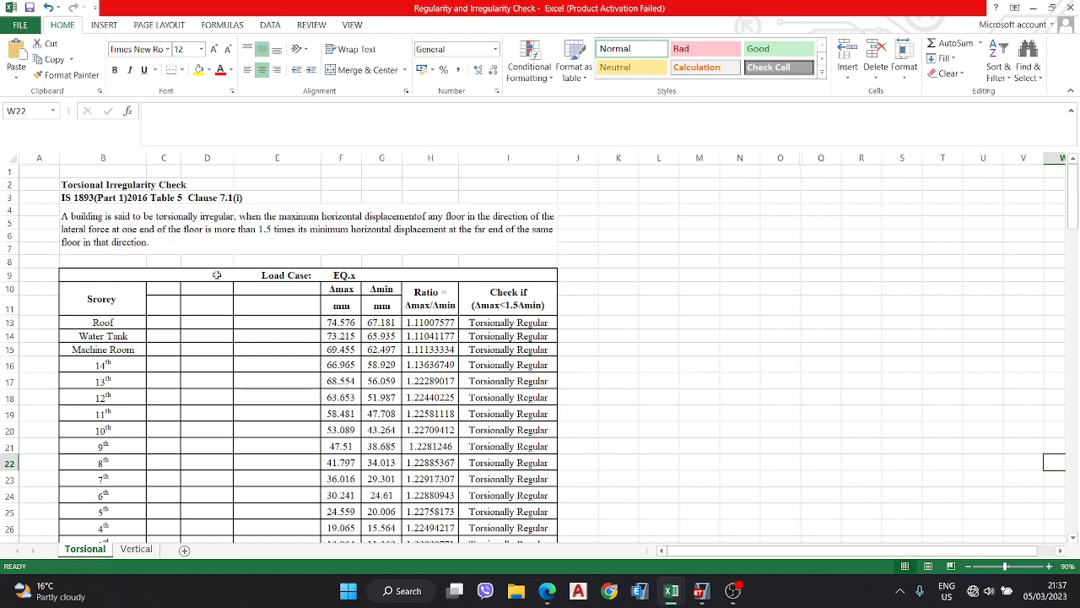
scroll(335, 262, "down", 5)
scroll(264, 315, "up", 2)
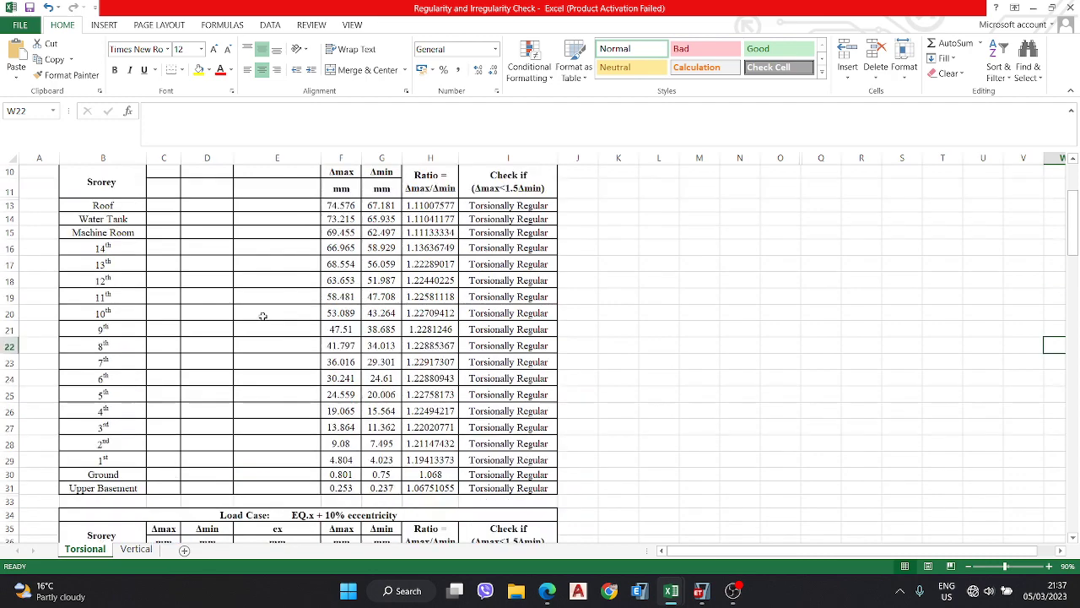
scroll(263, 316, "up", 1)
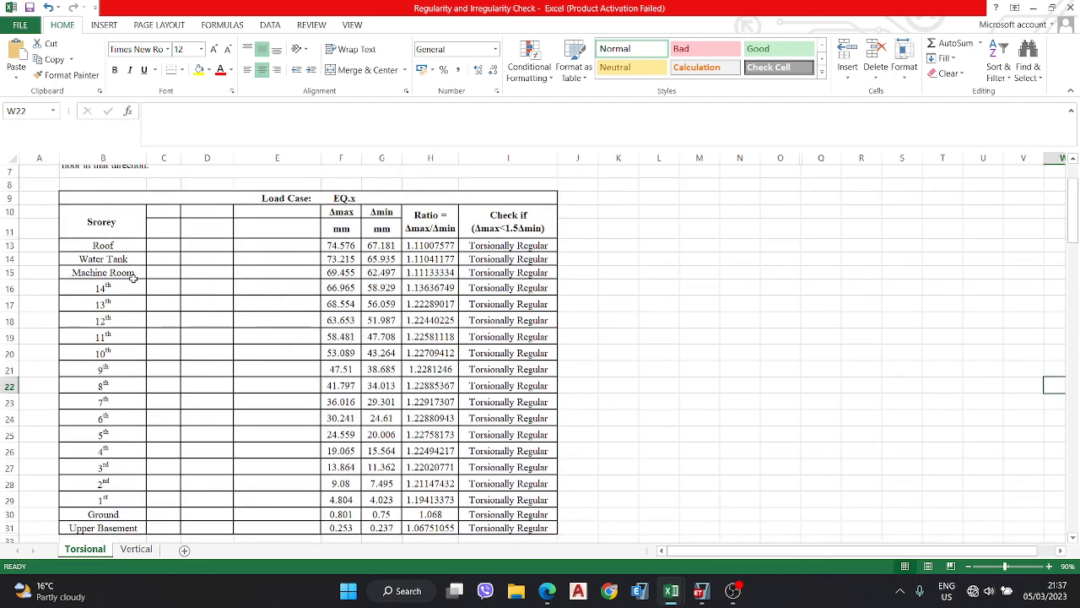
scroll(228, 209, "up", 2)
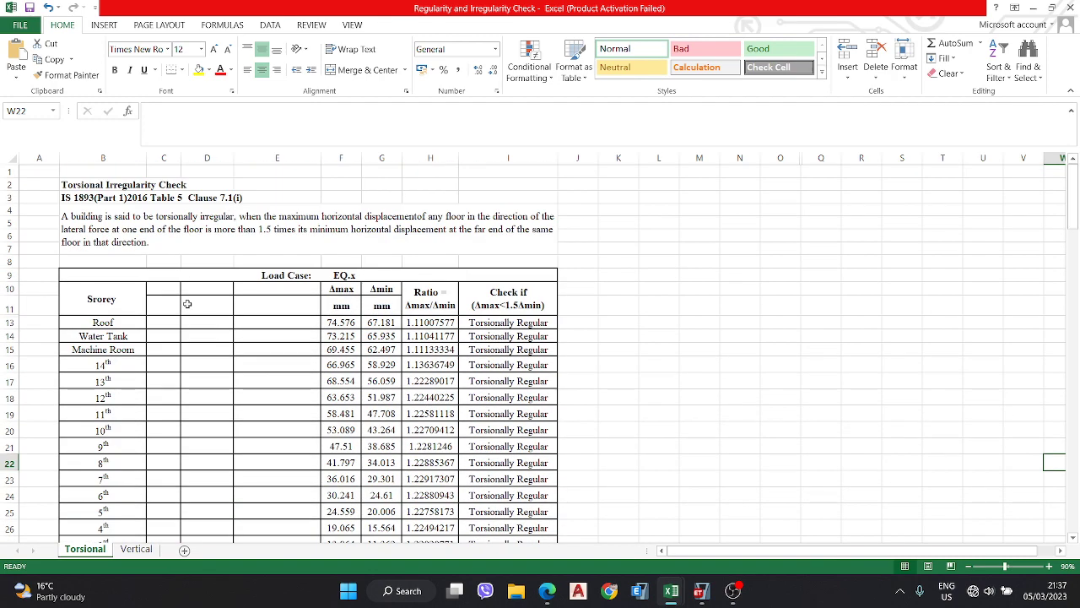
scroll(181, 279, "down", 1)
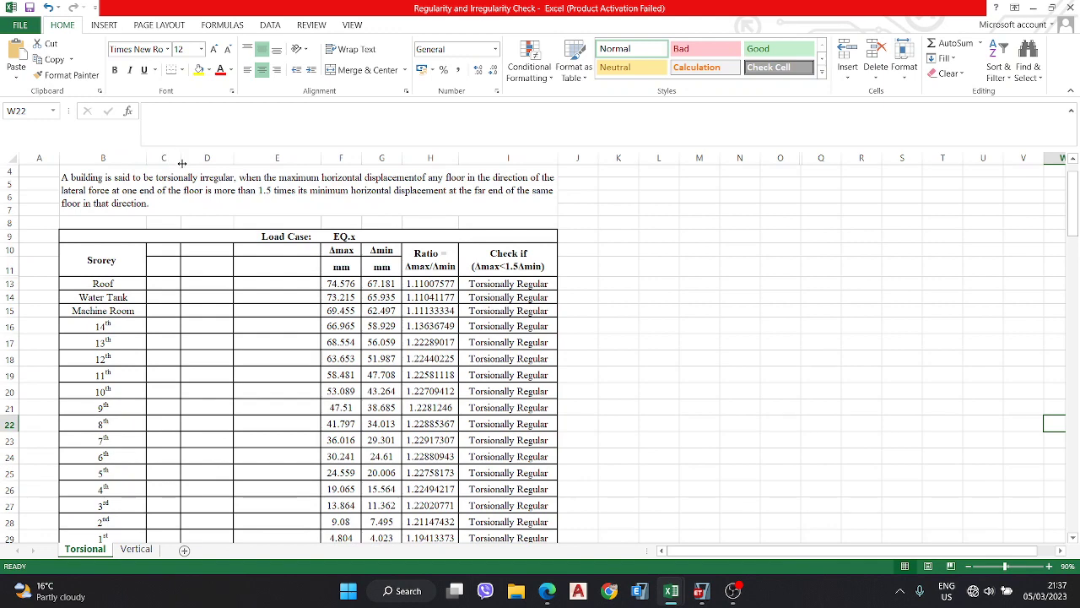
Step: Examine the blank columns C to E, the load case title and the storey heading of the EQ.x table
left_click_drag(164, 158, 287, 159)
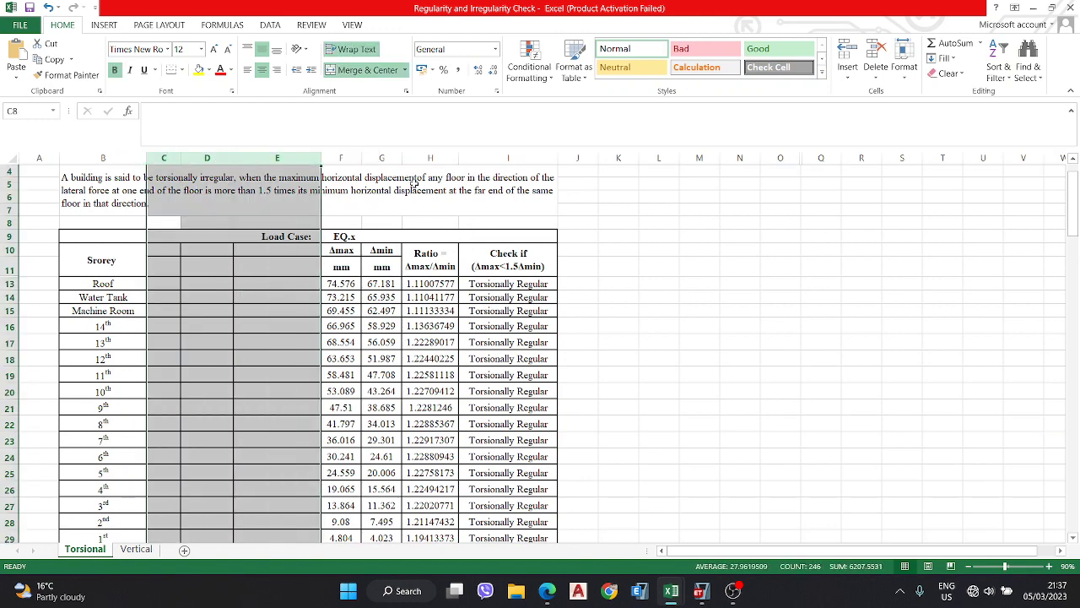
left_click(651, 251)
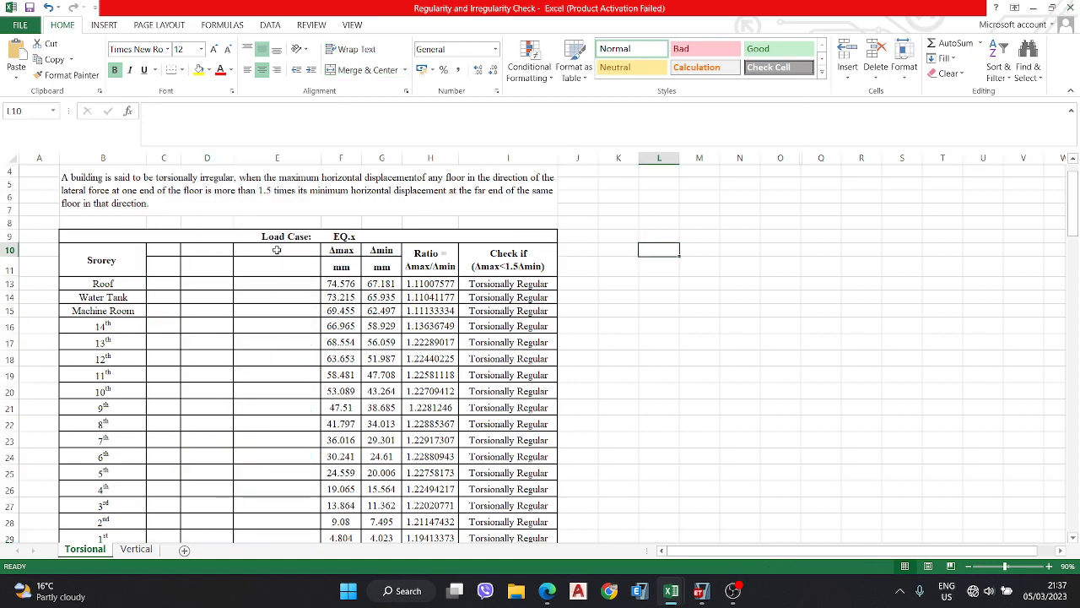
scroll(124, 267, "down", 1)
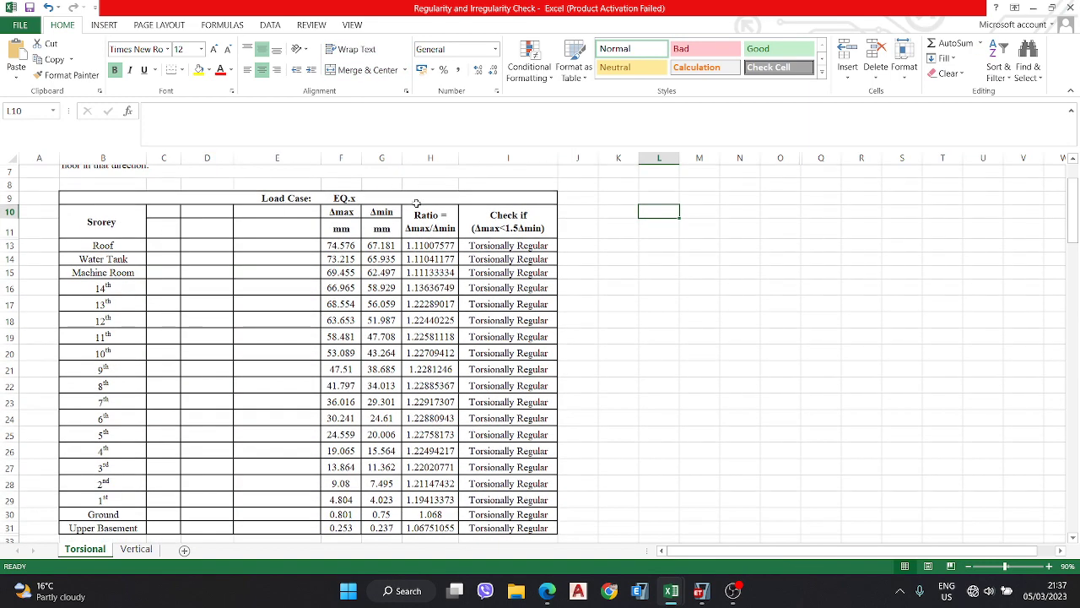
left_click(369, 201)
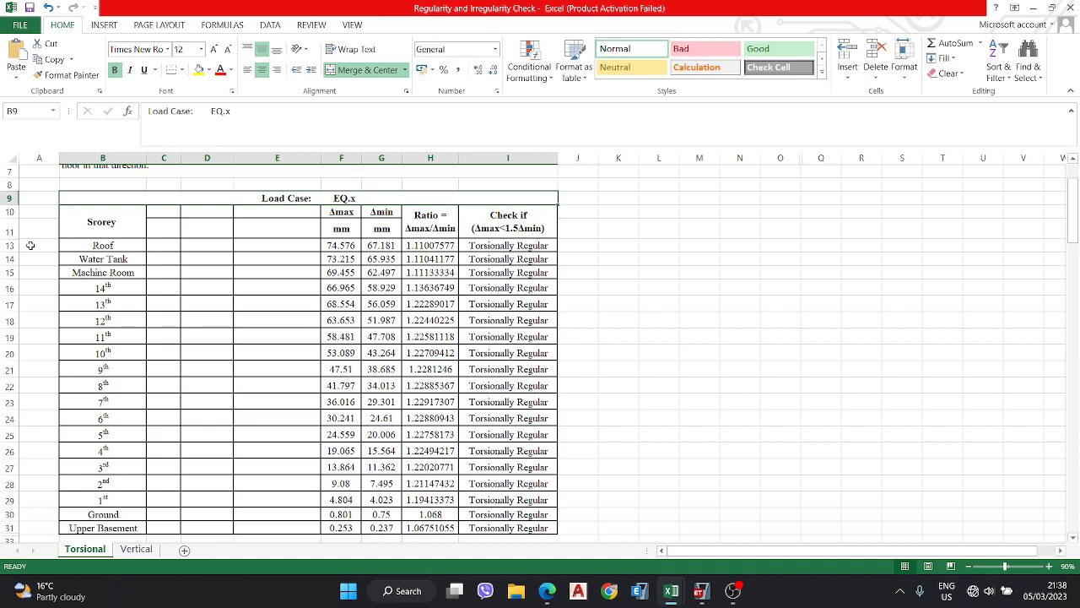
left_click(113, 230)
scroll(108, 285, "down", 1)
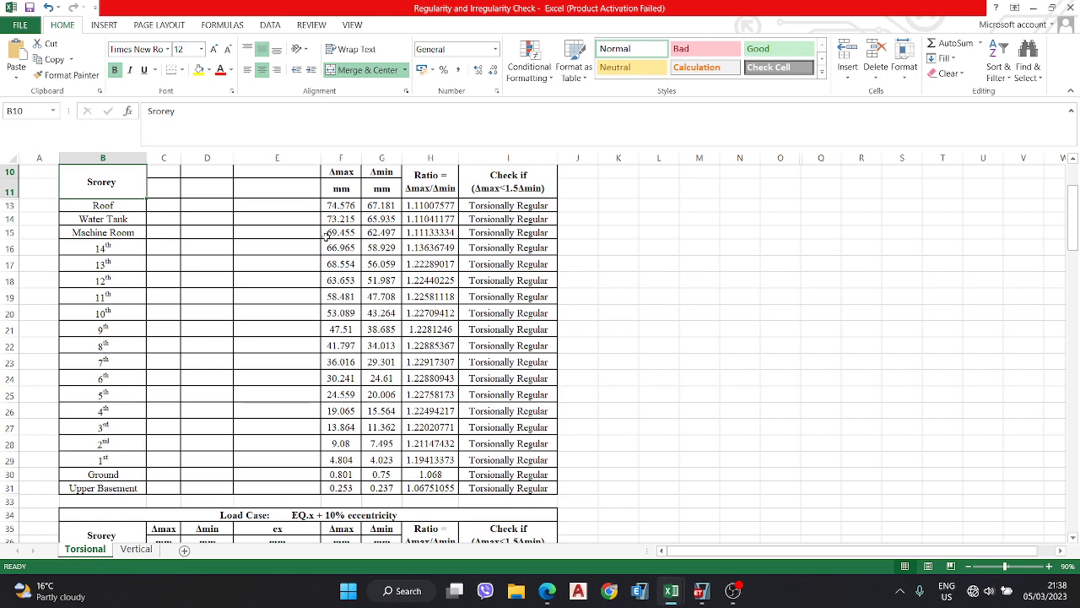
Step: Examine the Δmax and Δmin displacement values of the upper storeys in the EQ.x table
scroll(326, 236, "up", 1)
left_click(312, 259)
left_click(341, 273)
left_click(380, 258)
left_click(382, 287)
left_click(381, 304)
left_click(382, 320)
left_click(381, 336)
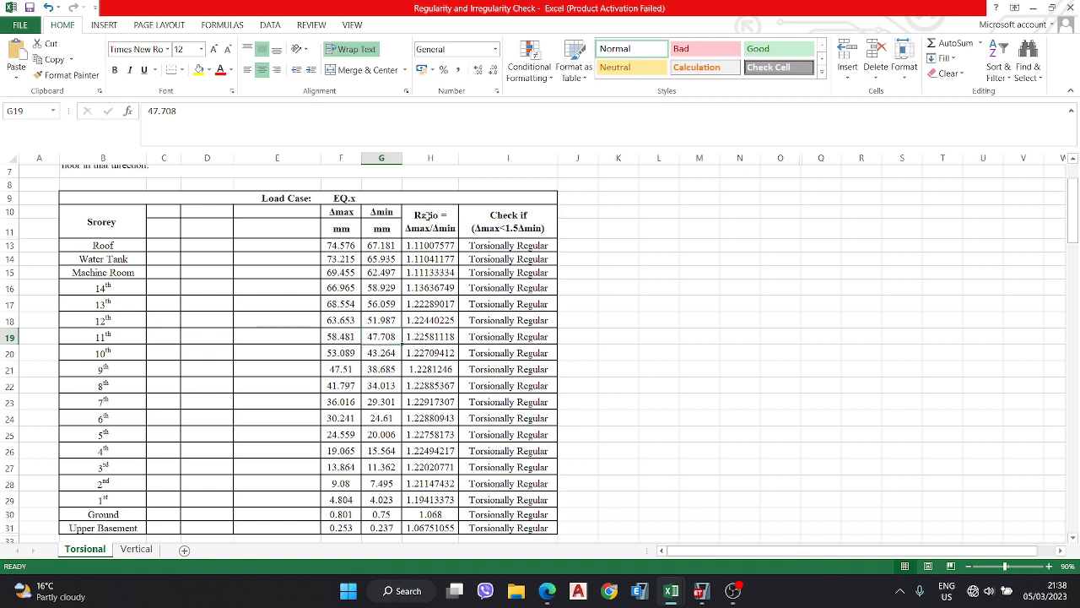
Step: Inspect the Roof row's Δmax/Δmin ratio formula and its torsional regularity check formula
left_click(426, 215)
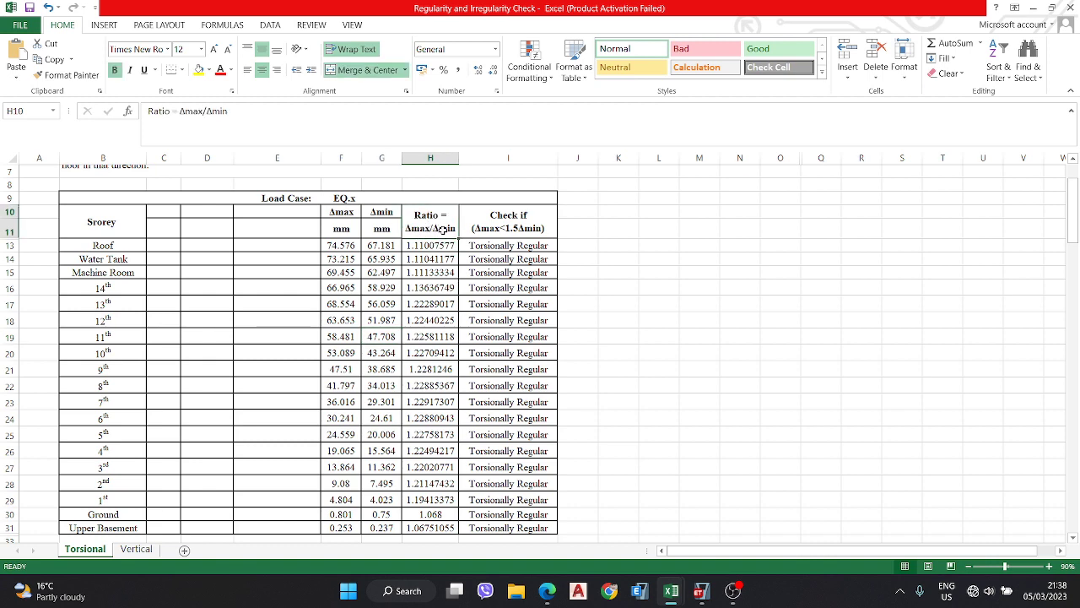
double_click(422, 245)
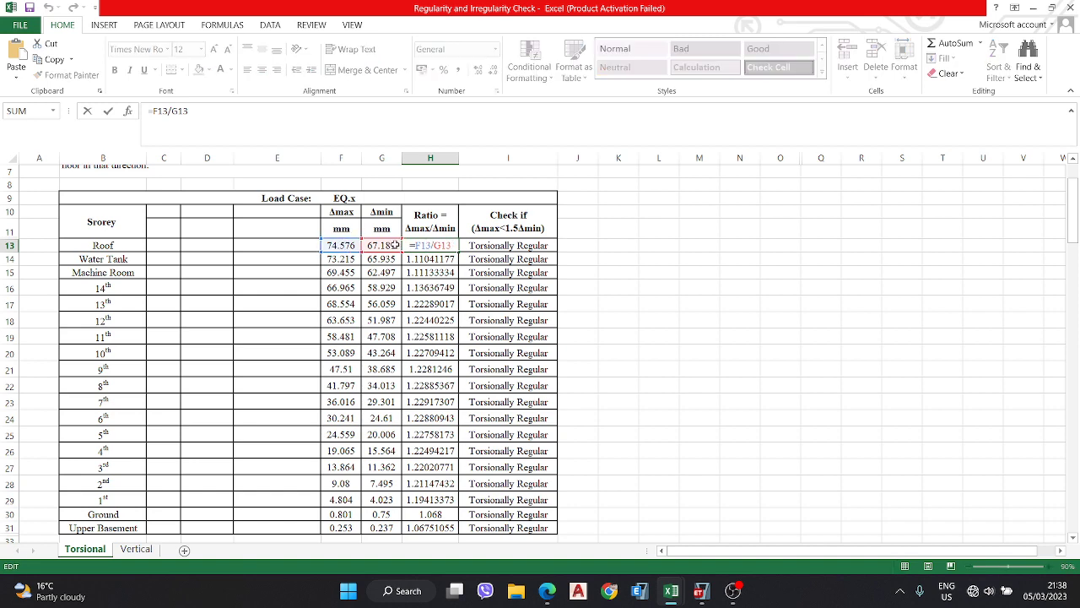
key("Return")
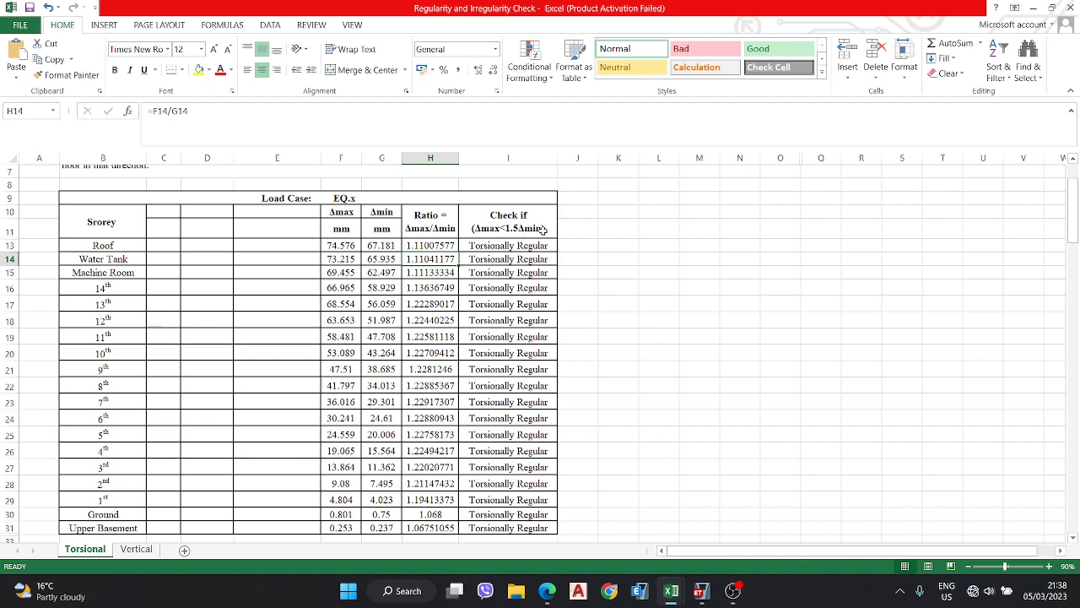
scroll(518, 221, "up", 2)
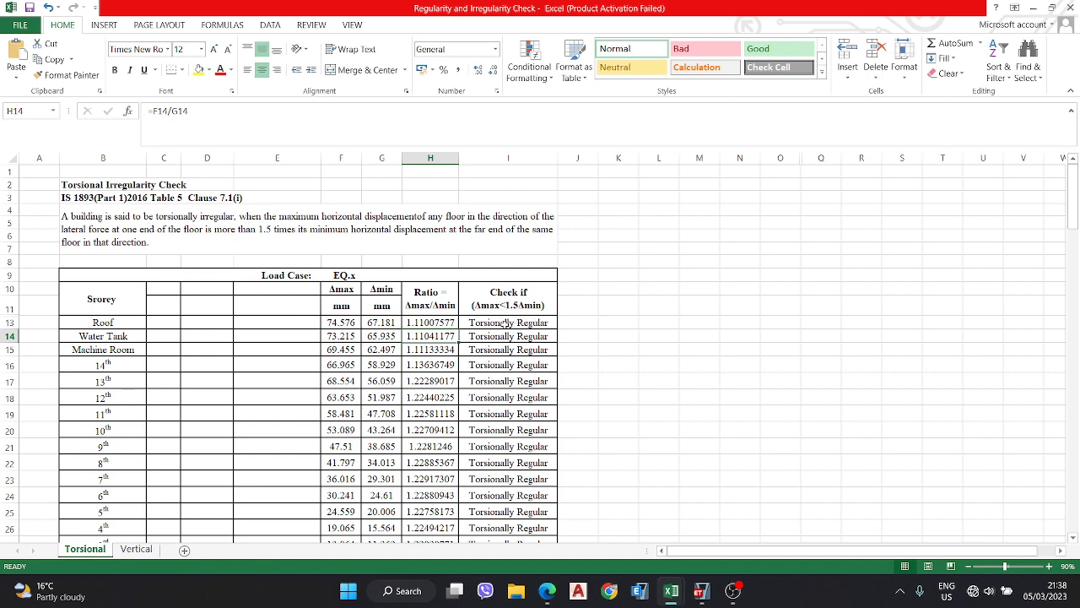
left_click(504, 324)
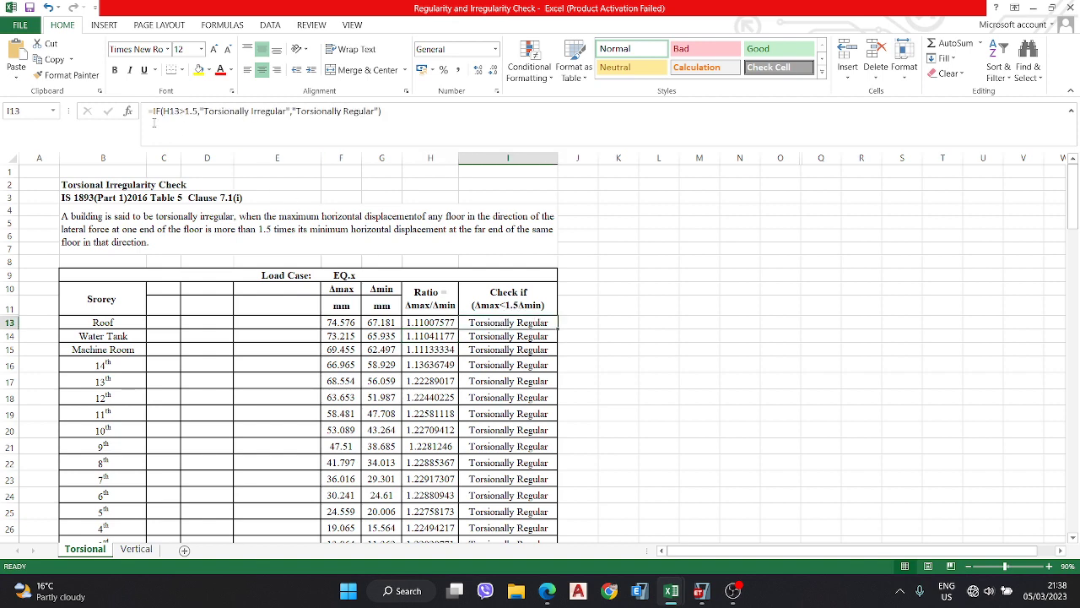
Step: Examine the cell references and arguments of the Roof row's torsional regularity IF formula and the storey rows below it
double_click(529, 327)
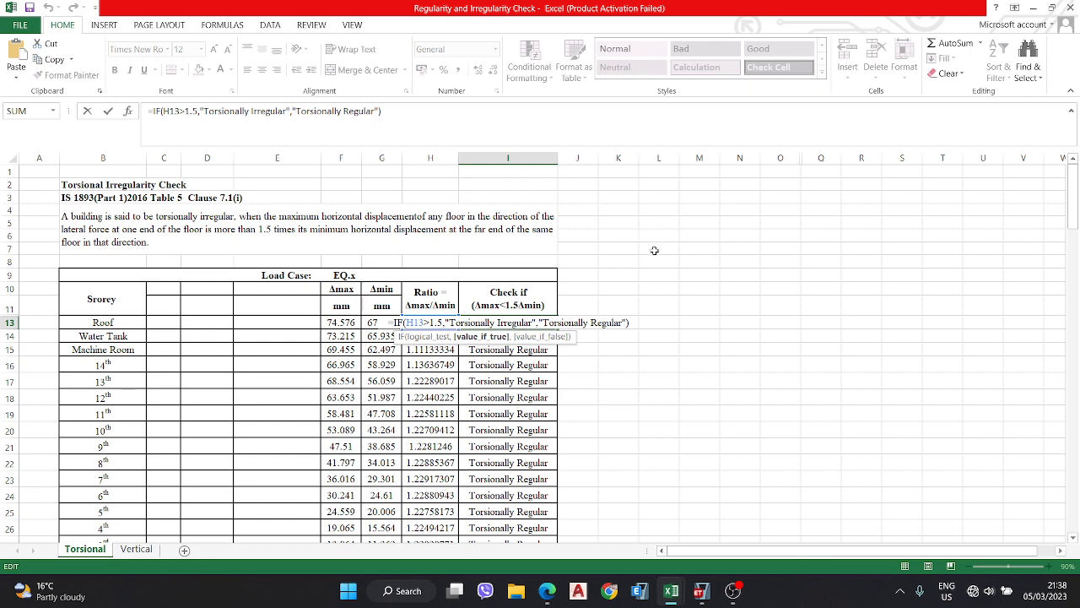
left_click(690, 276)
scroll(336, 322, "down", 2)
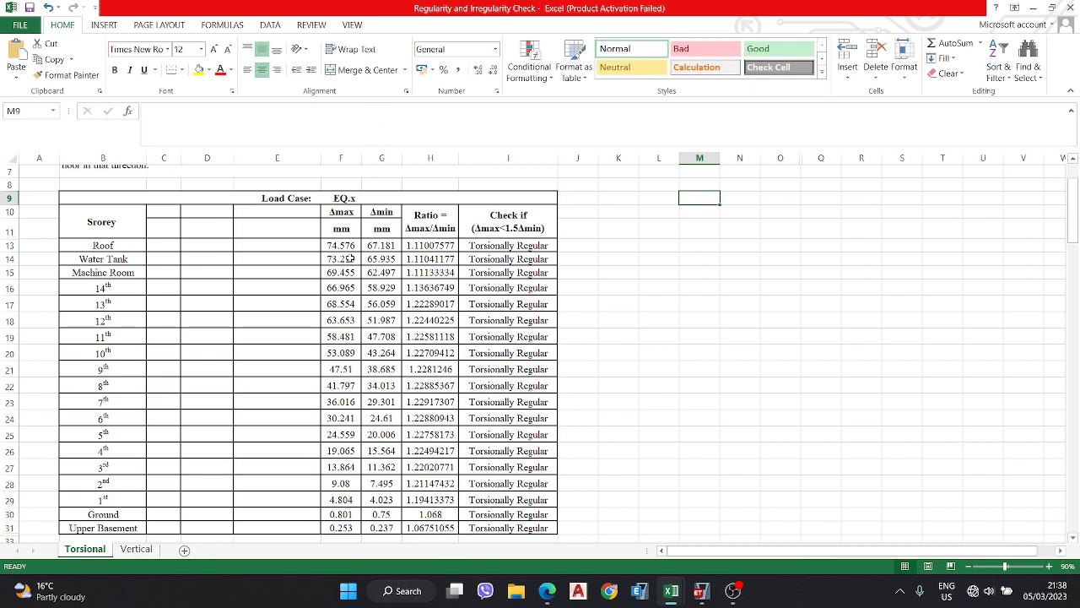
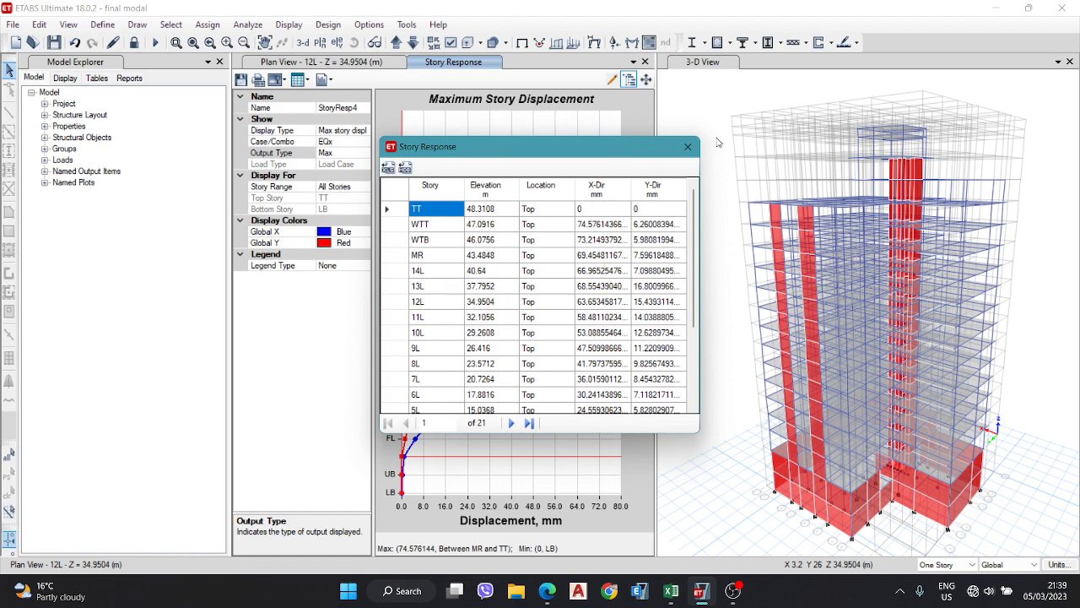
Step: In ETABS, reopen the EQx maximum story displacement table with three-decimal values and copy the X-direction values from WTT to LB
left_click(688, 147)
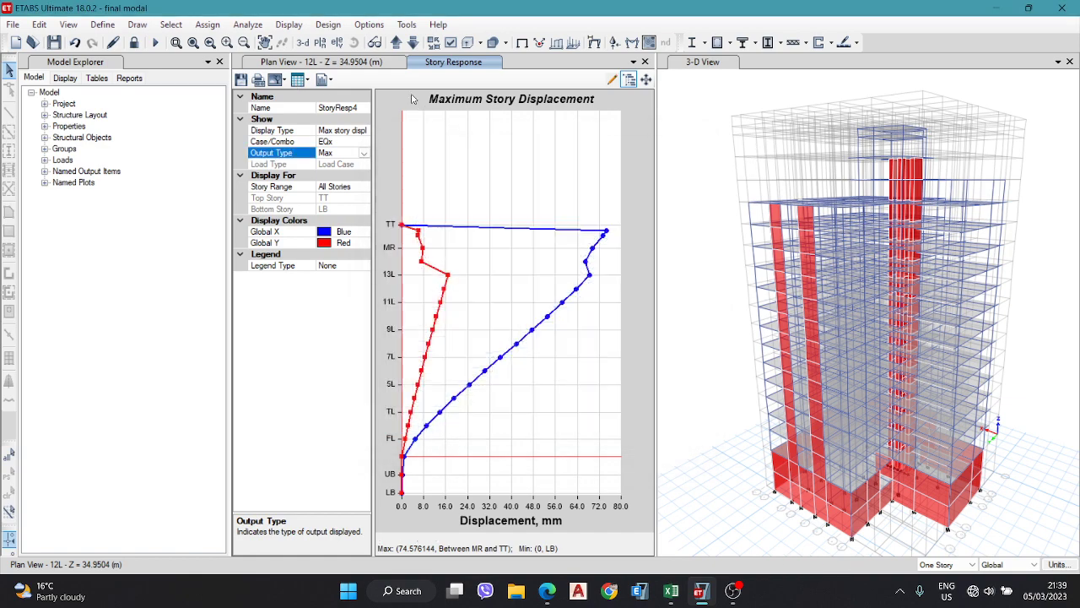
left_click(305, 83)
left_click(333, 94)
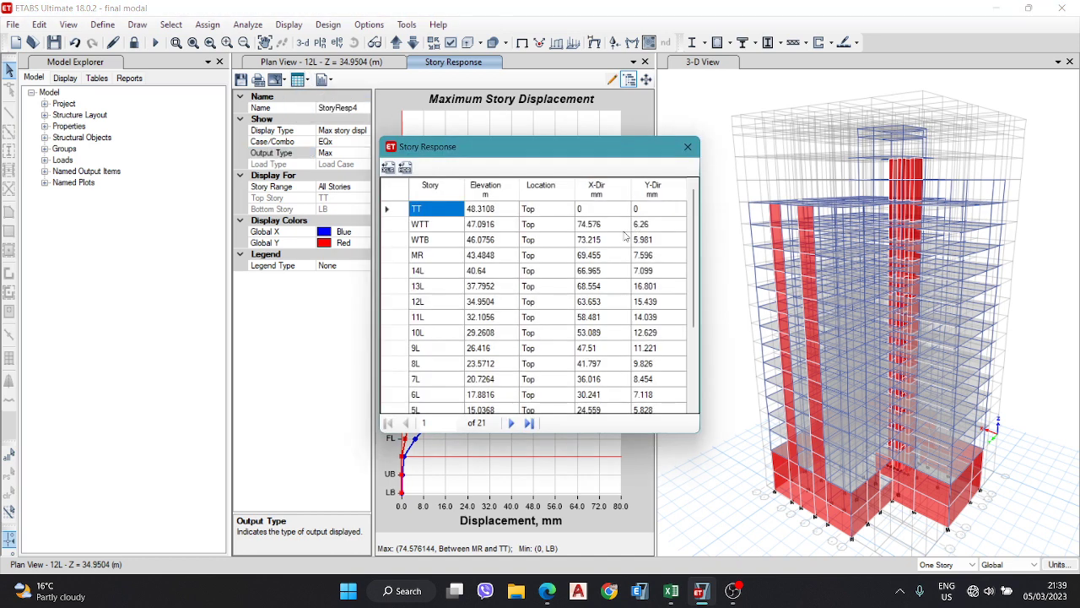
left_click_drag(598, 226, 615, 429)
key("ctrl+c")
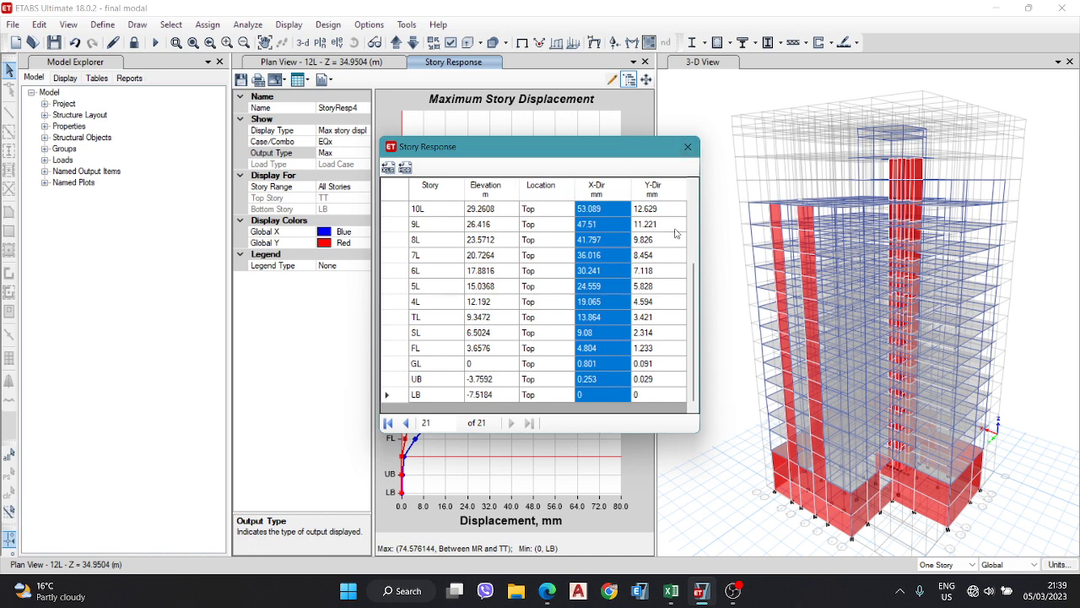
left_click(687, 147)
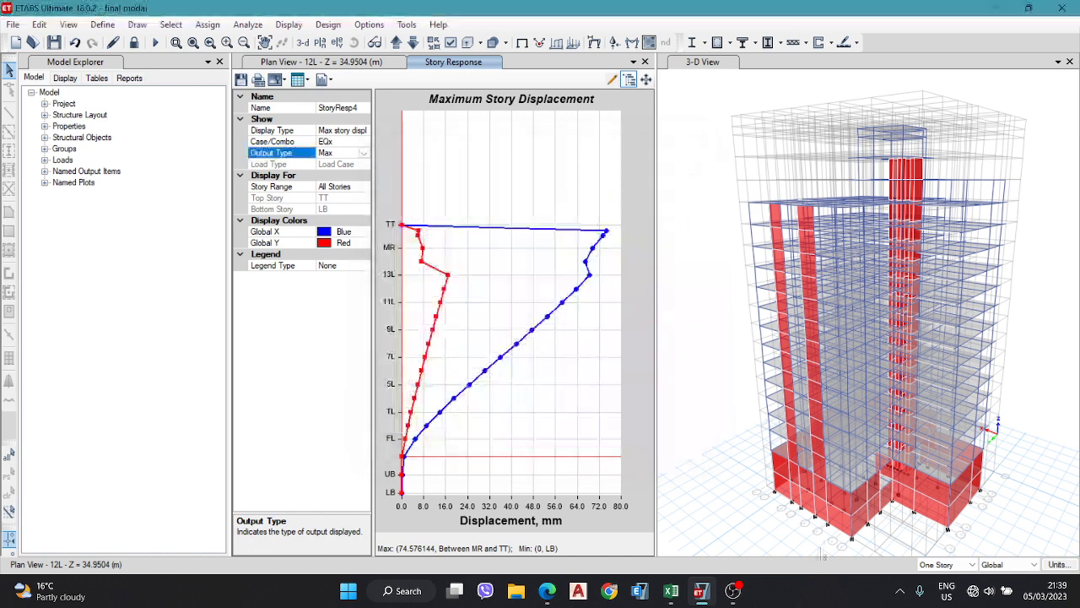
Step: In the Excel check sheet, paste the copied displacements into the EQ.x table's Δmax column from the Roof row and centre them
left_click(671, 591)
left_click(591, 523)
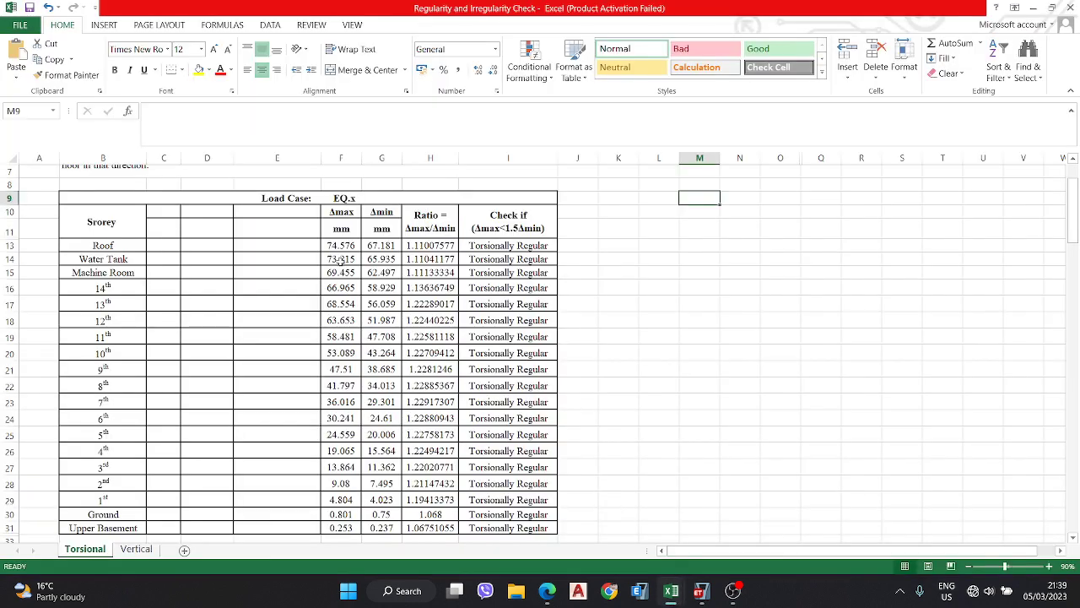
left_click(359, 246)
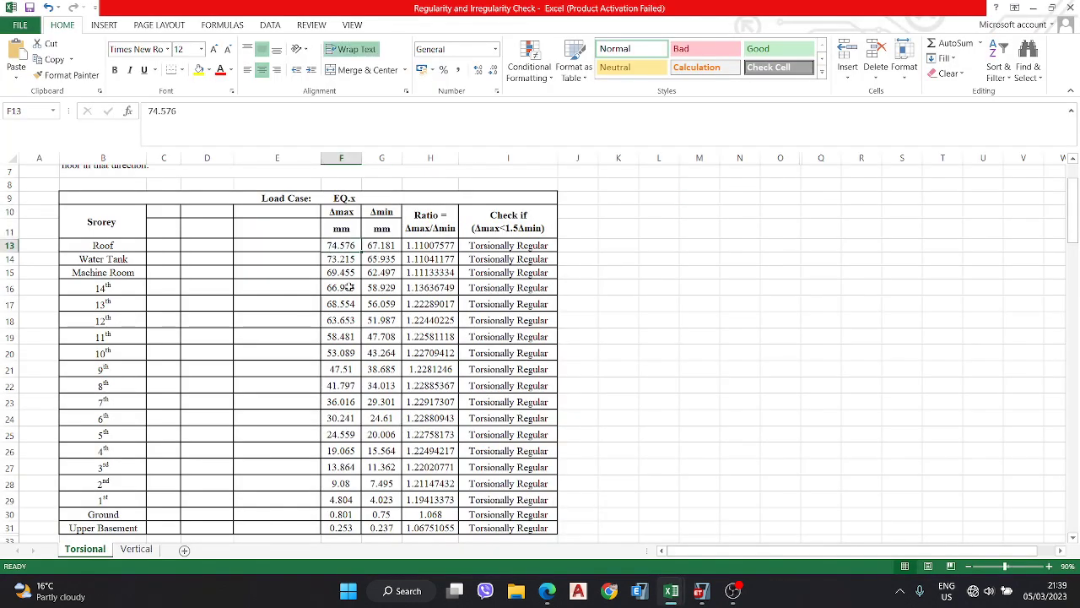
key("ctrl+v")
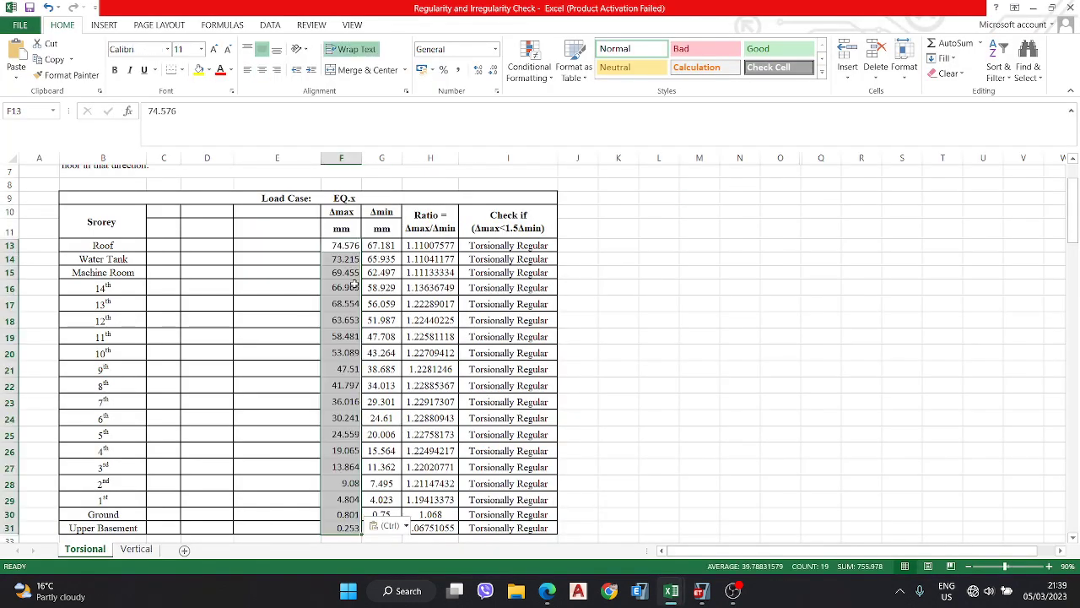
scroll(352, 285, "down", 1)
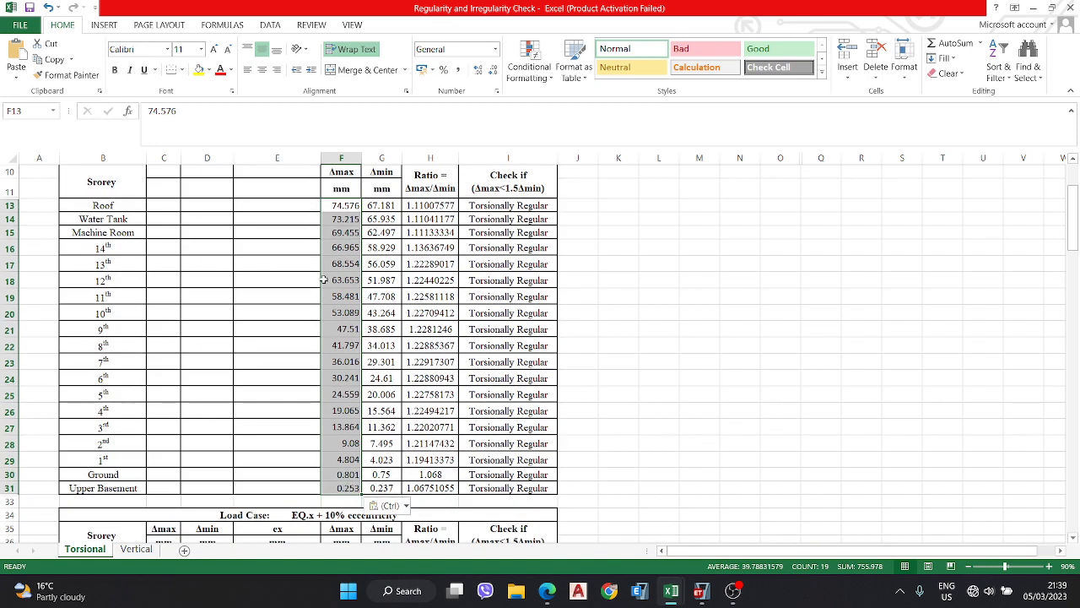
left_click(262, 69)
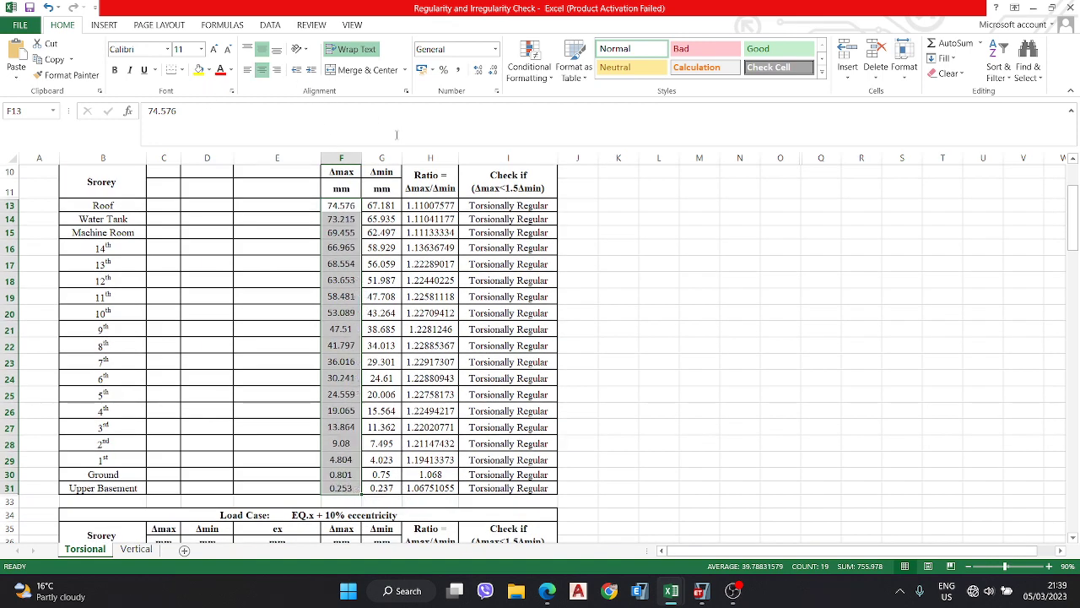
left_click(832, 324)
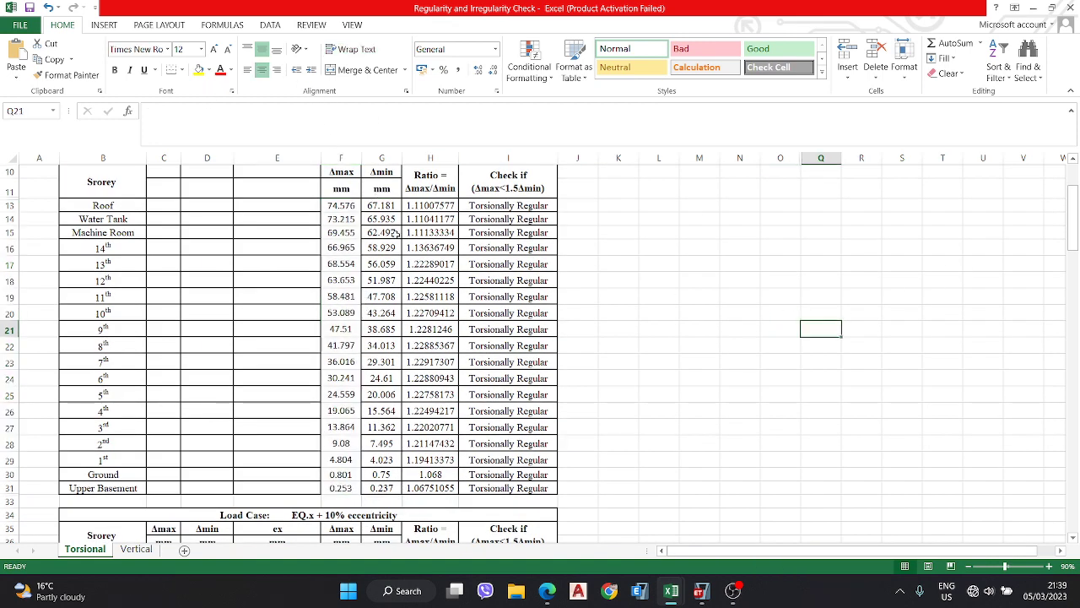
scroll(399, 234, "up", 2)
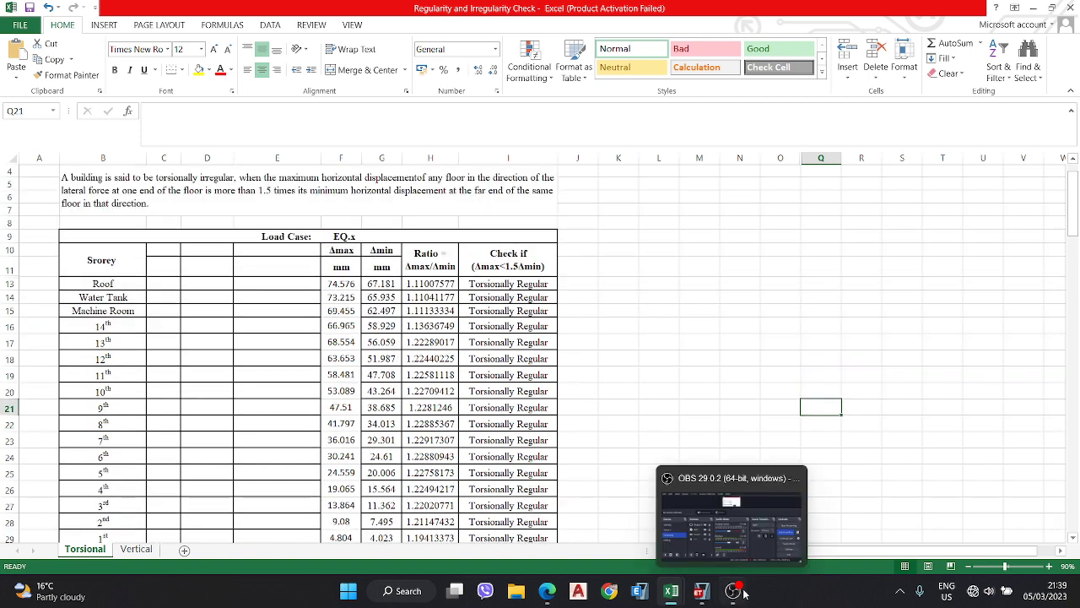
Step: In ETABS, set the EQx story displacement output type to Min and copy the tabulated X-direction values from WTT to LB
left_click(700, 591)
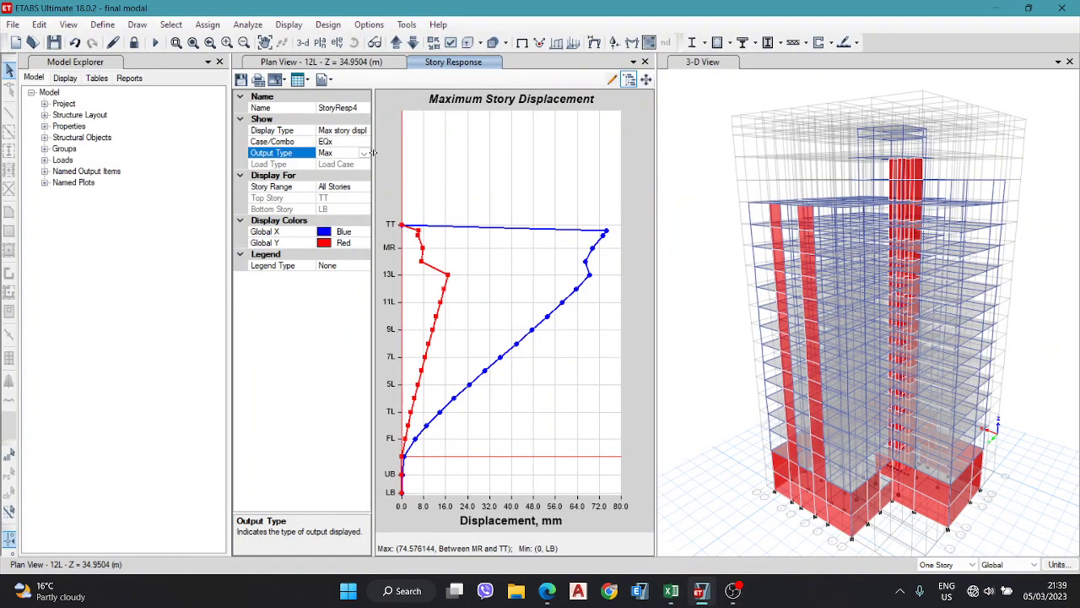
left_click(364, 153)
left_click(314, 194)
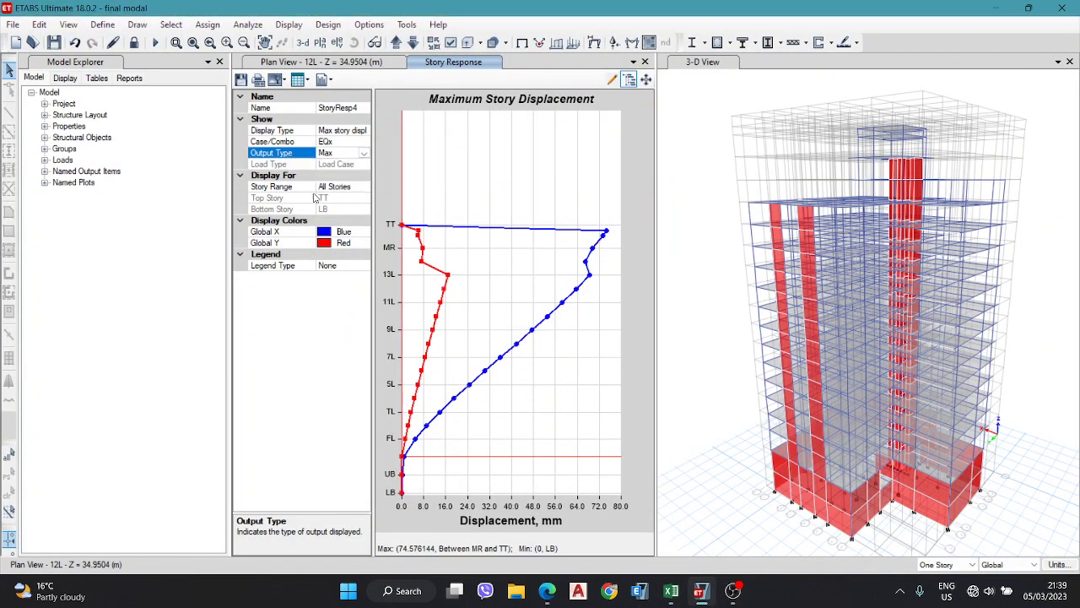
left_click(307, 80)
left_click(325, 111)
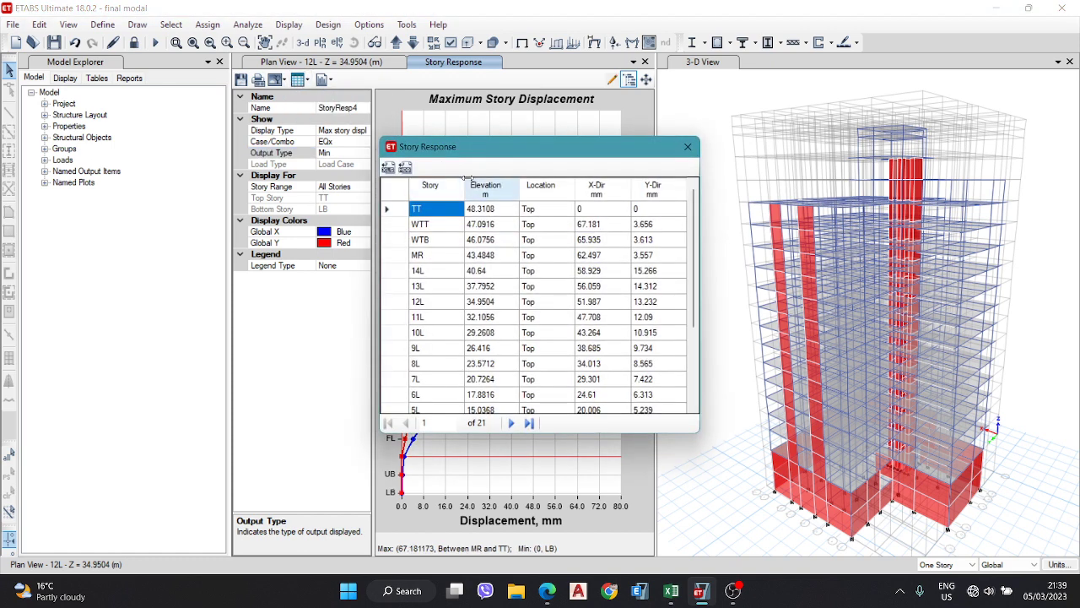
left_click_drag(595, 225, 599, 443)
key("ctrl+c")
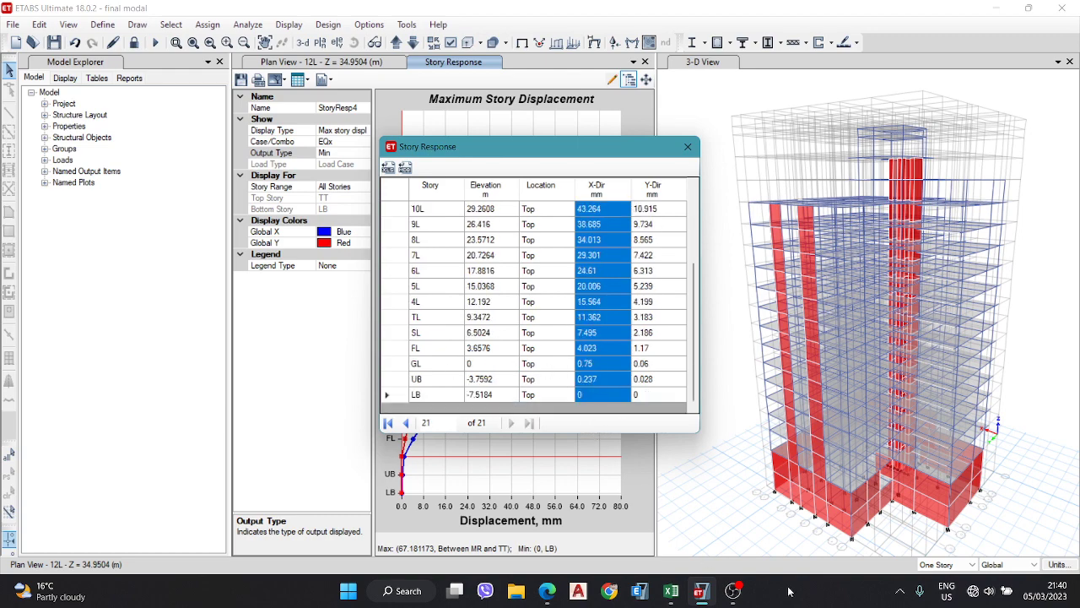
Step: Back in Excel, paste the copied minimum displacements into the EQ.x table's Δmin column from the Roof row and centre them
mouse_move(671, 590)
left_click(590, 507)
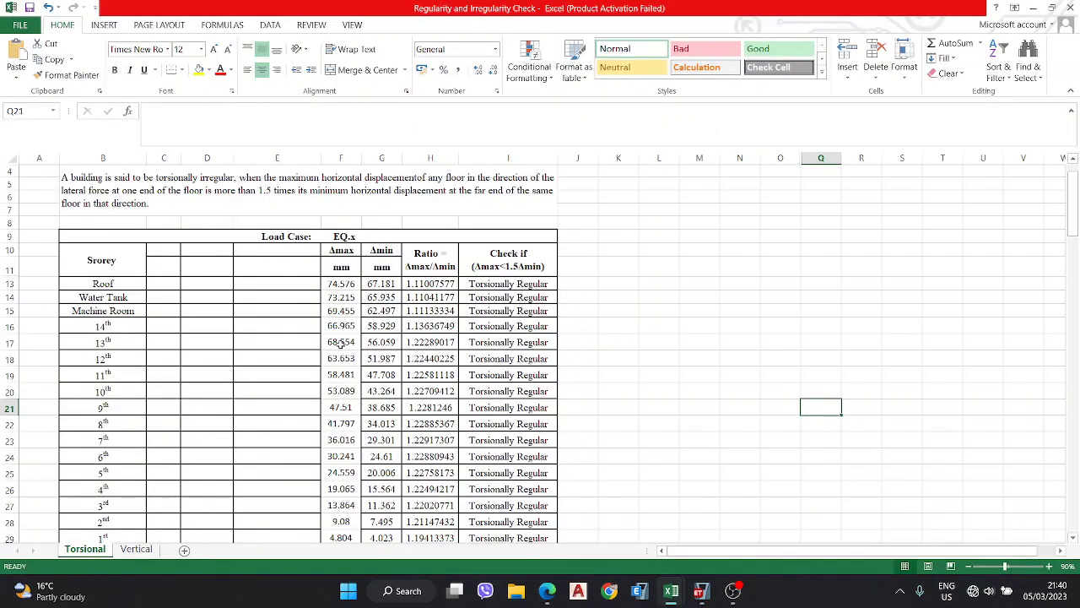
left_click(376, 284)
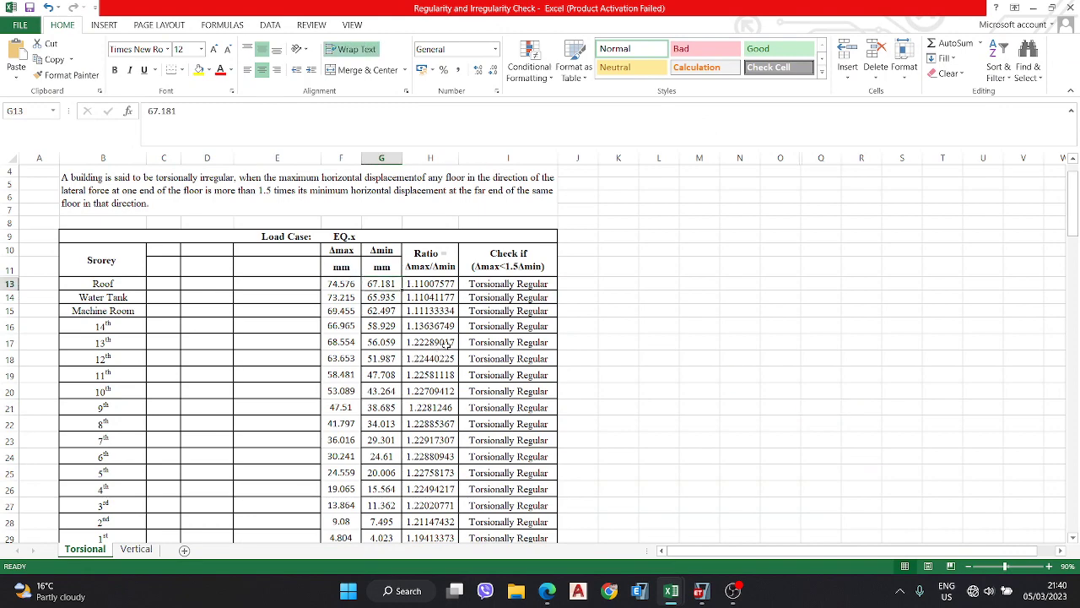
key("ctrl+v")
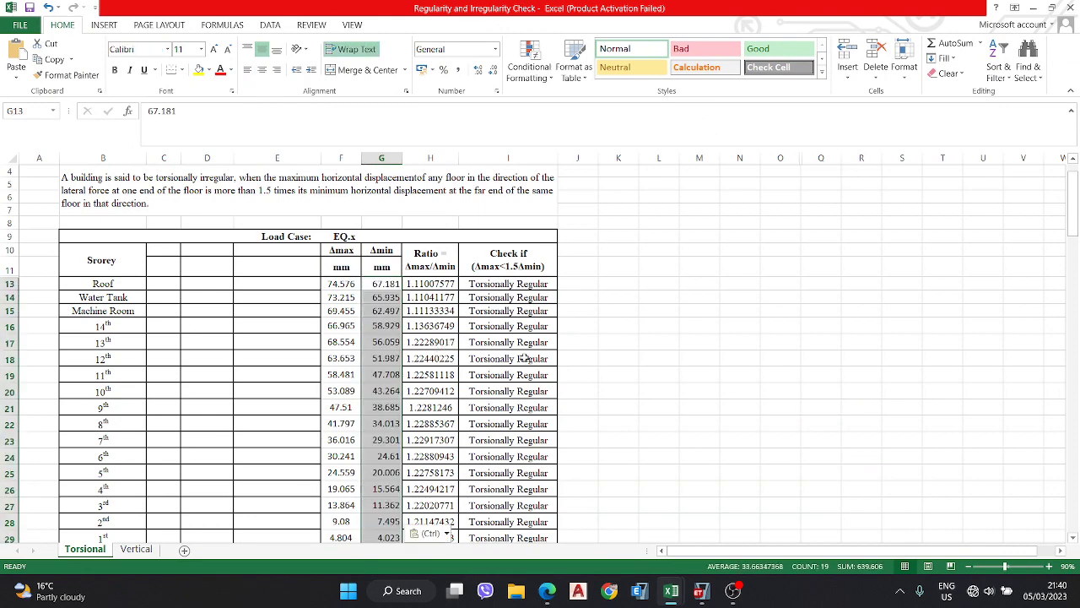
scroll(525, 357, "down", 1)
scroll(747, 312, "down", 2)
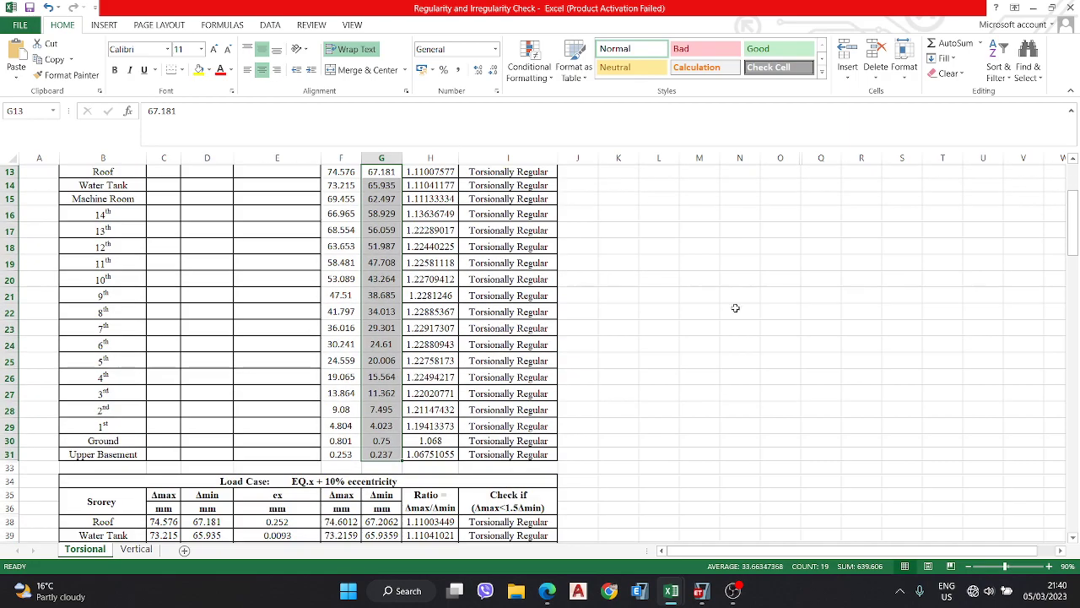
left_click(381, 468)
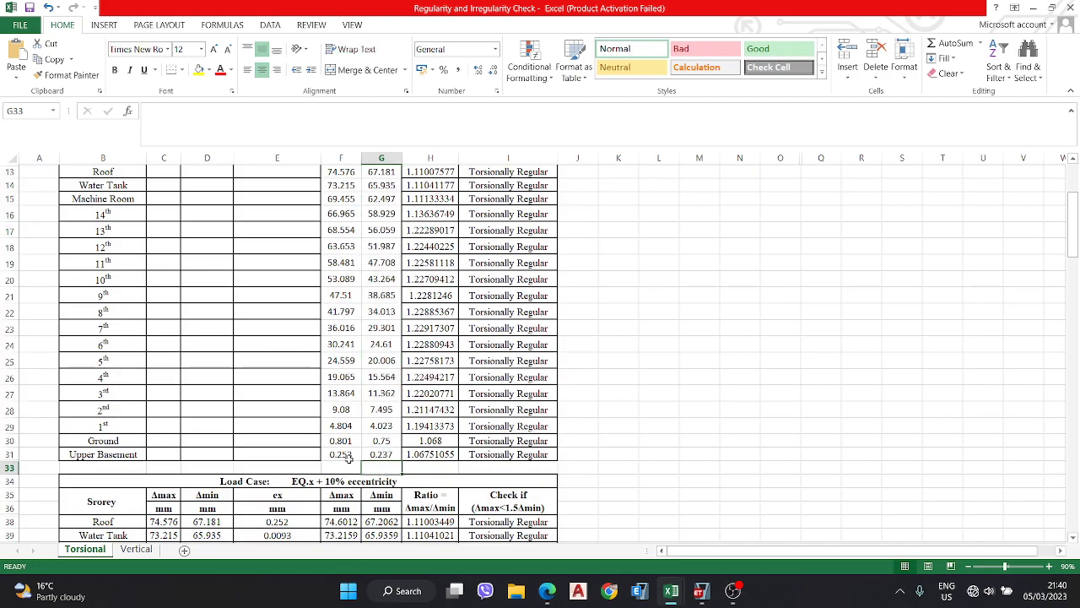
left_click(348, 467)
Step: Check the Roof row's Δmax/Δmin ratio formula and the 1.5 limit in its torsional regularity formula against the pasted displacements
scroll(373, 300, "up", 2)
scroll(422, 304, "down", 1)
scroll(465, 309, "up", 1)
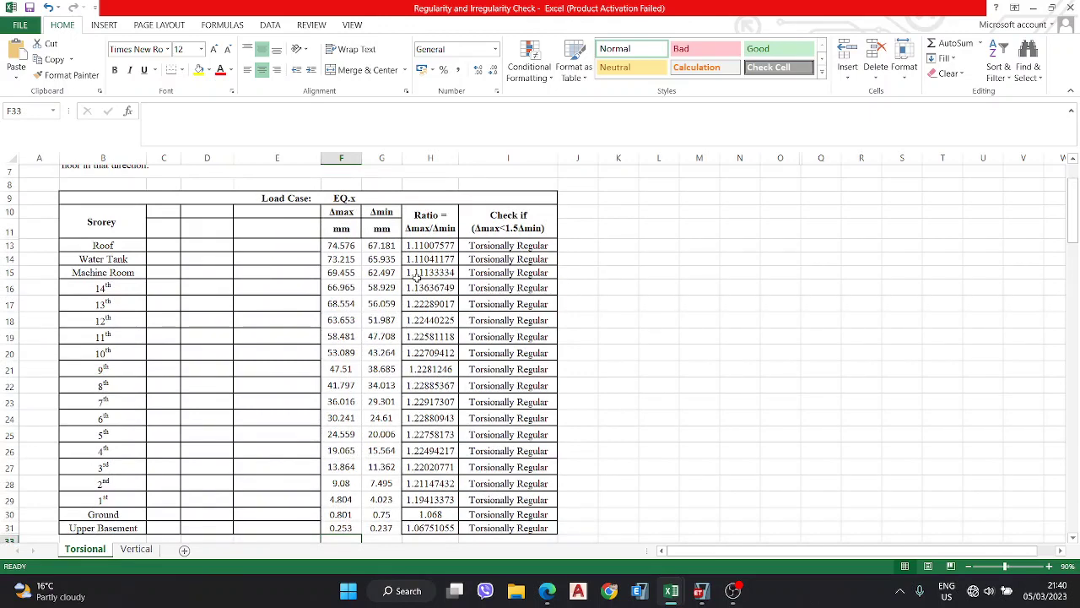
double_click(429, 245)
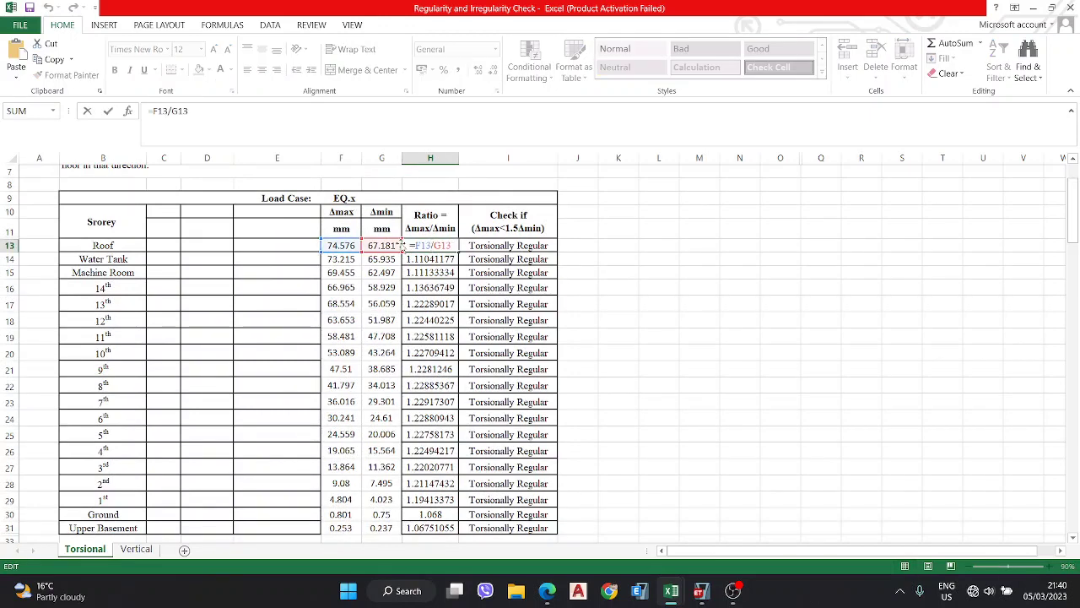
key("Escape")
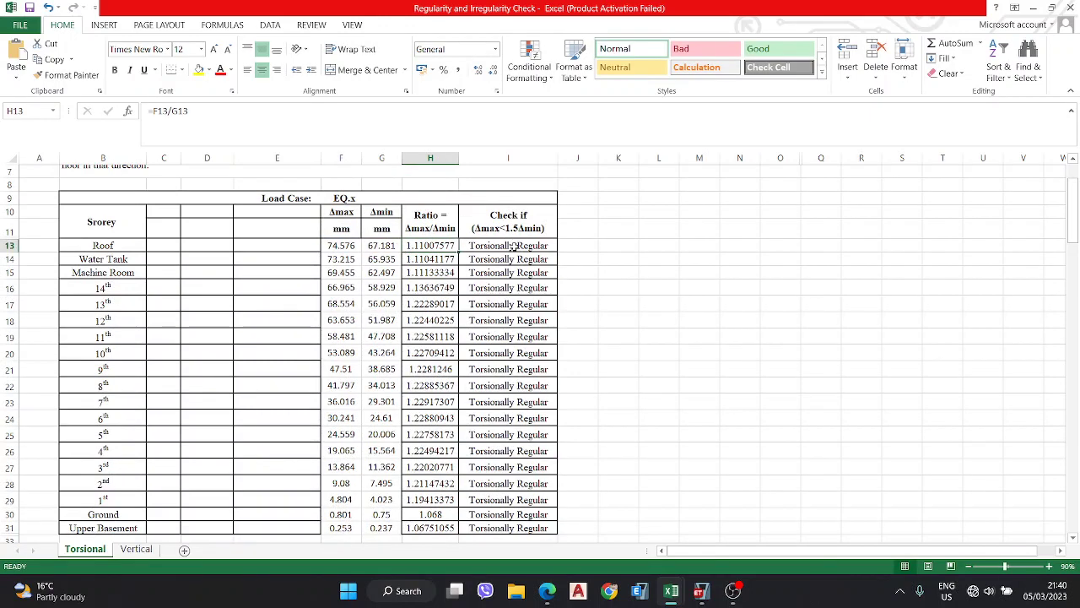
key("Right")
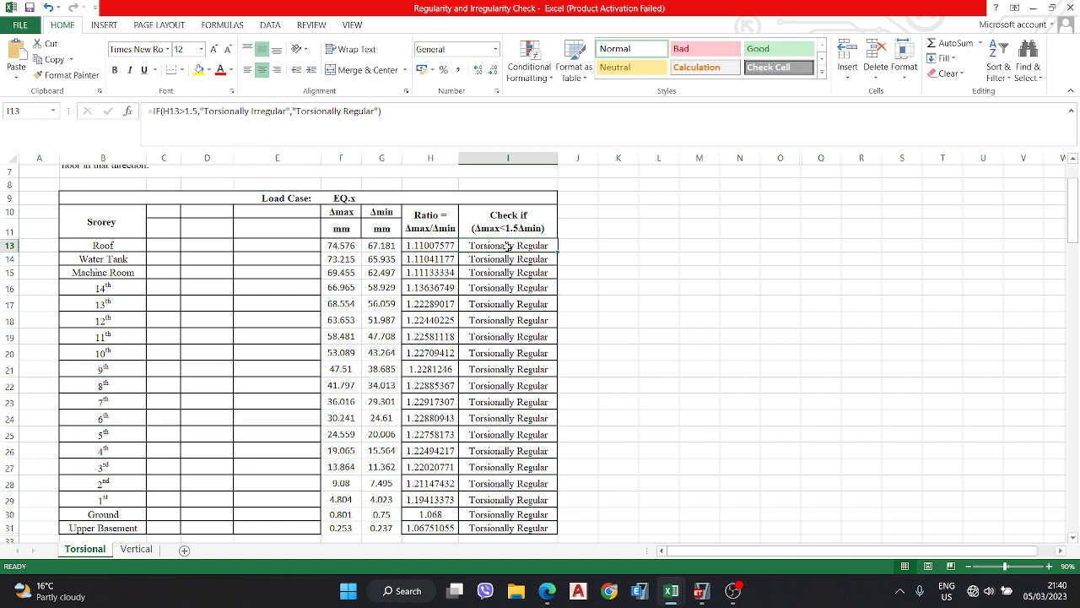
double_click(546, 246)
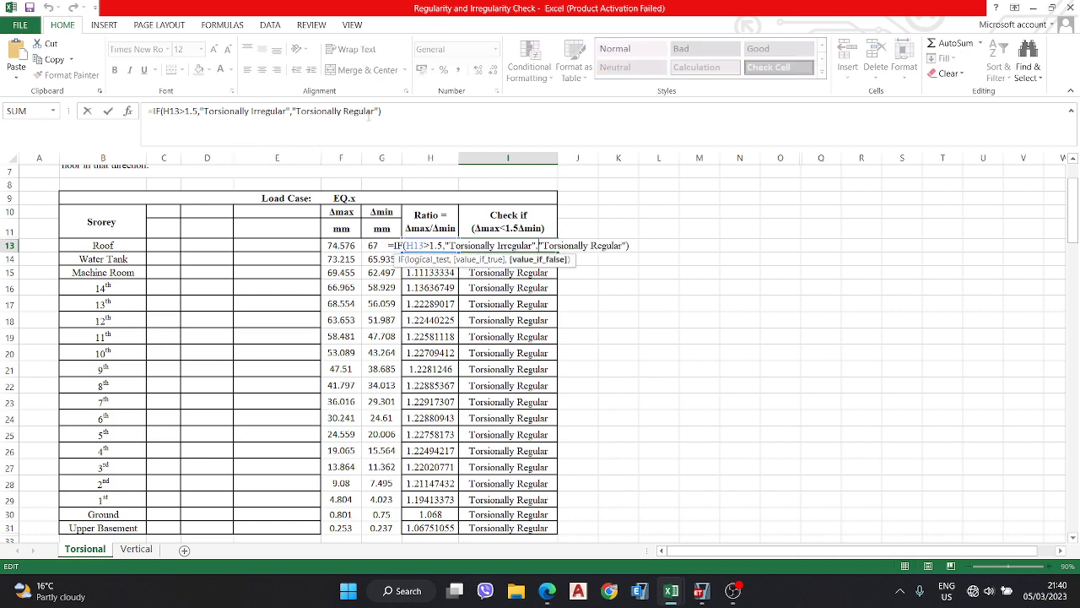
key("Return")
Step: Review the EQ.x plus and minus 10% eccentricity tables and the storey rows of the EQ.y table
scroll(473, 304, "down", 1)
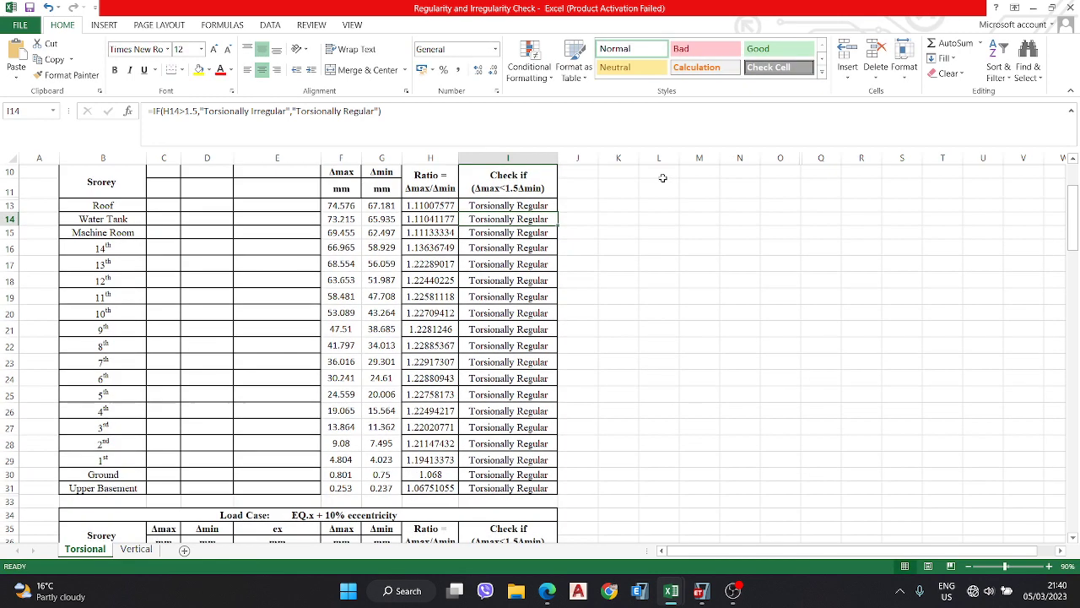
scroll(417, 238, "down", 14)
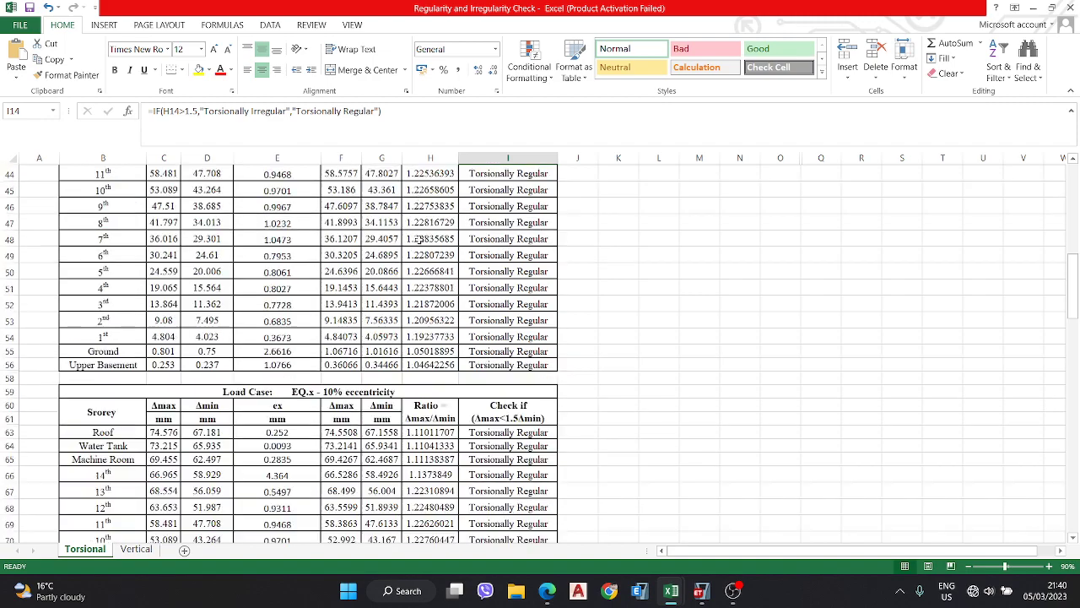
scroll(382, 287, "down", 8)
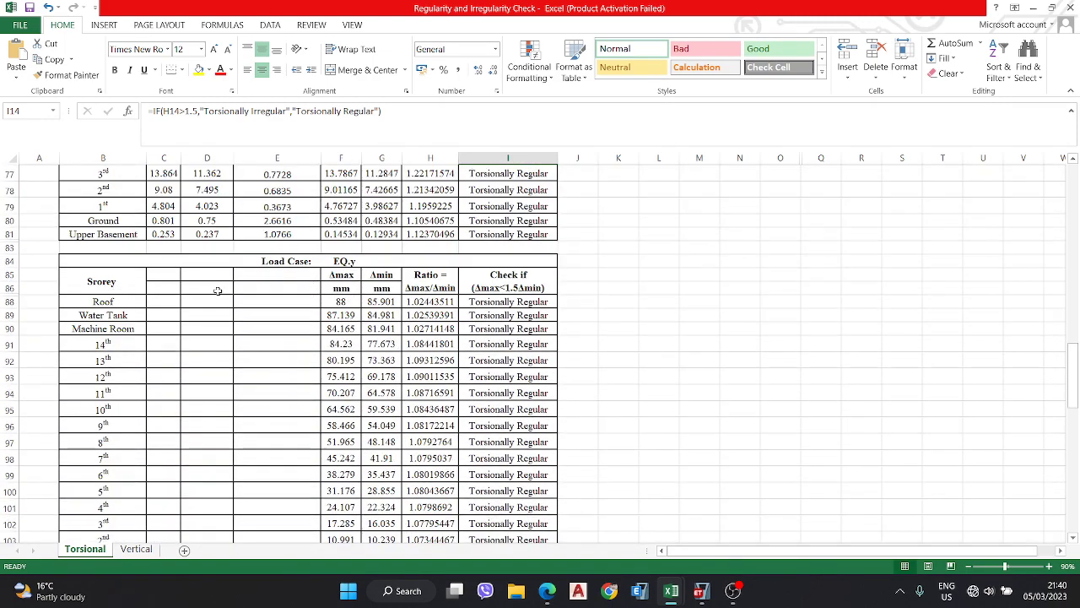
scroll(158, 291, "down", 1)
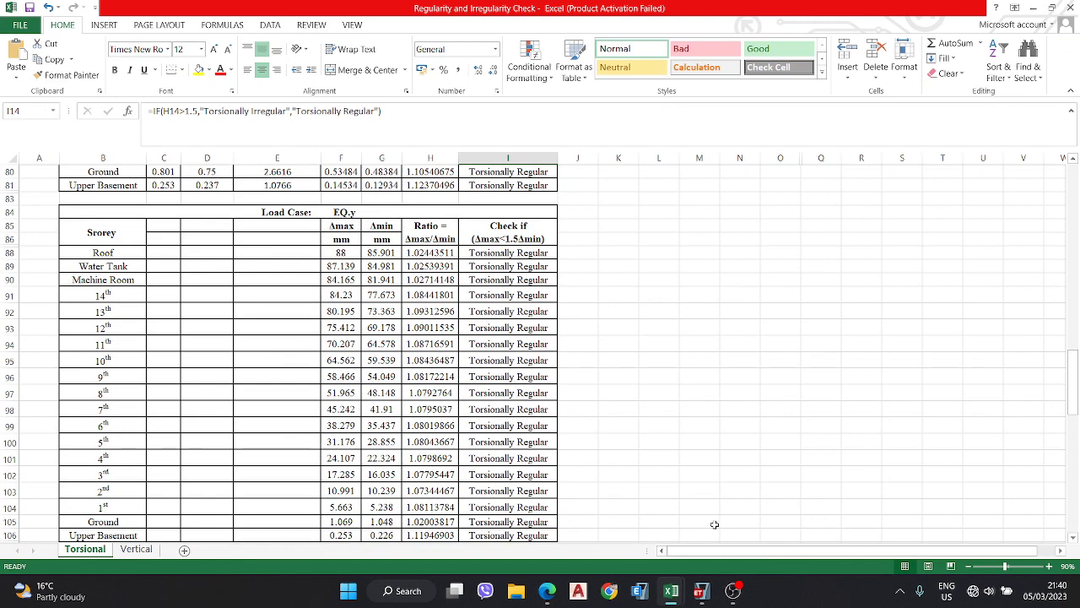
Step: Switch to ETABS, close the EQx displacement table, and set the story response to case EQy with output type Max
left_click(700, 590)
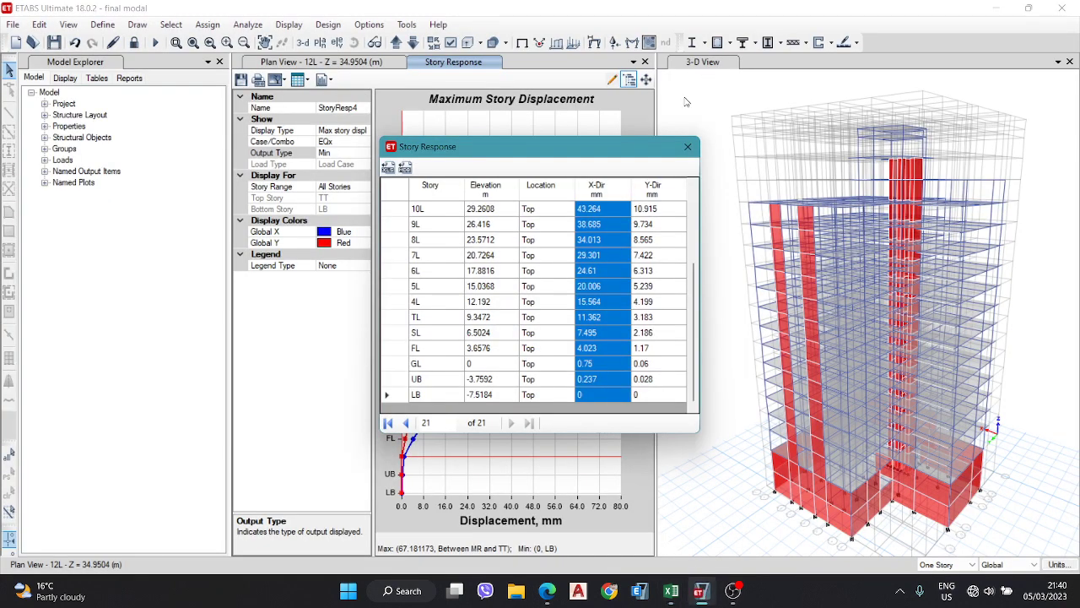
left_click(688, 147)
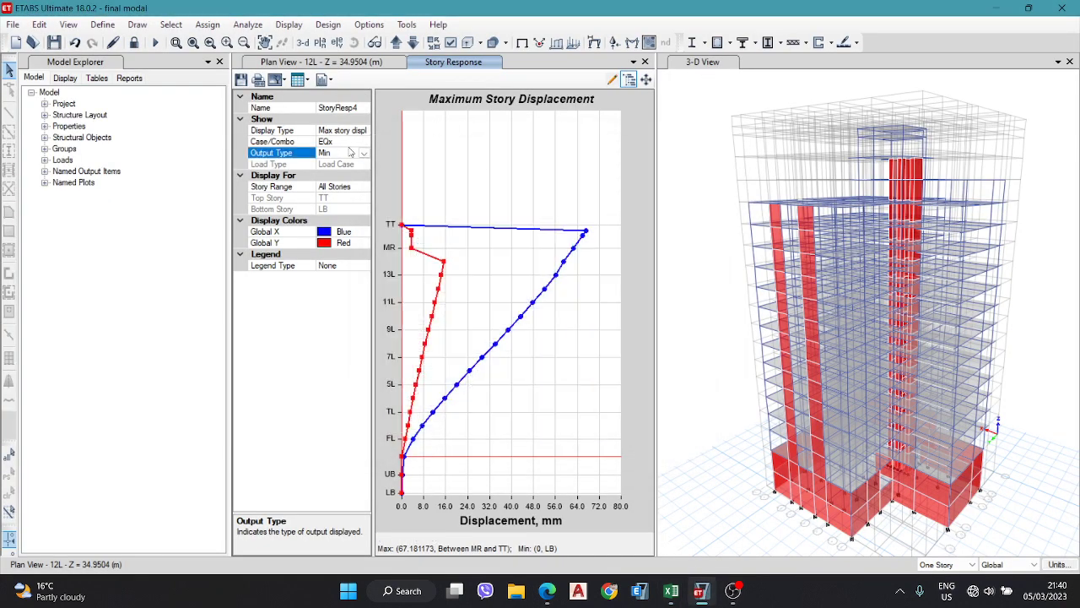
left_click(354, 142)
left_click(363, 142)
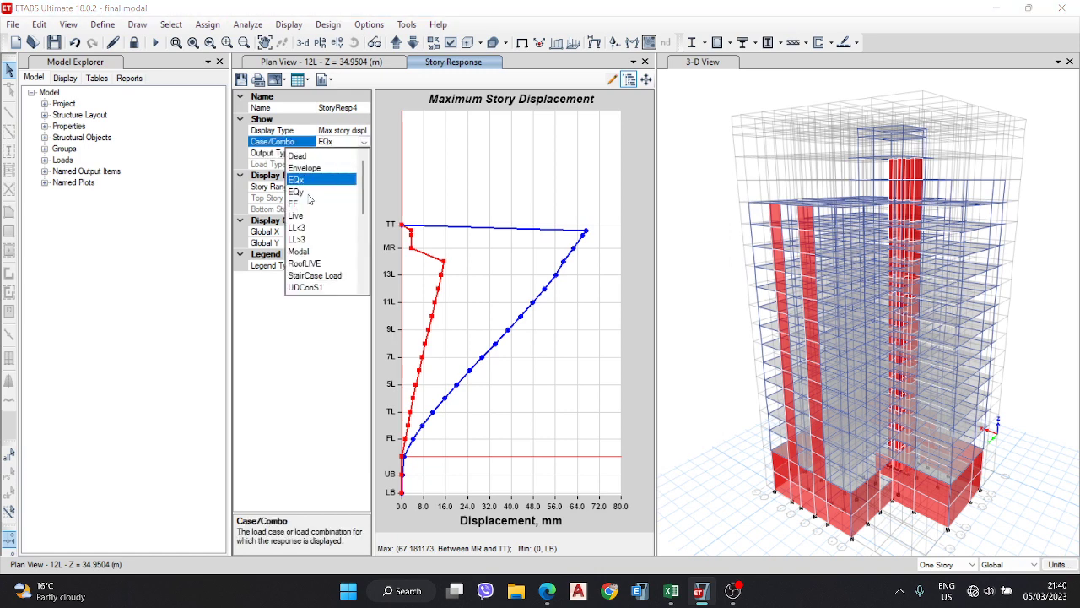
left_click(296, 191)
left_click(361, 153)
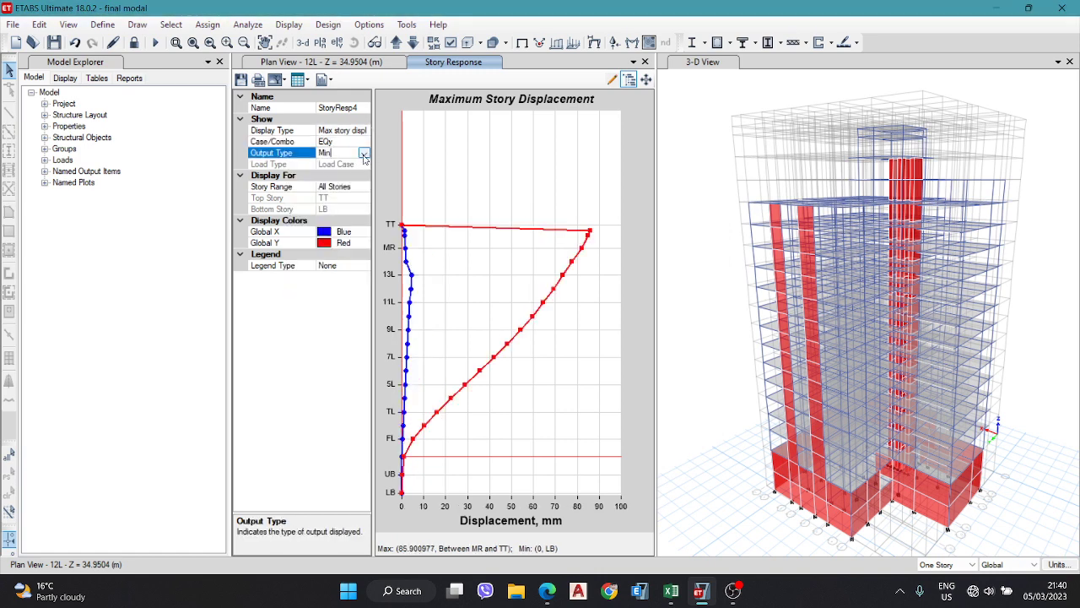
left_click(364, 153)
left_click(338, 166)
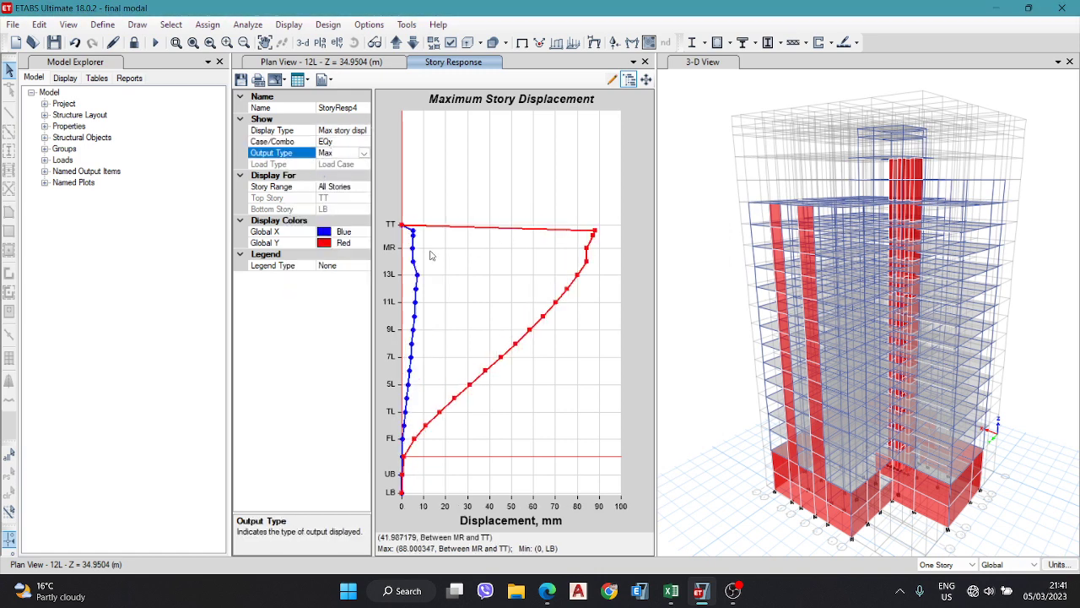
Step: Tabulate the maximum EQy story displacements and copy the Y-direction values from WTT to LB
left_click(305, 79)
left_click(337, 107)
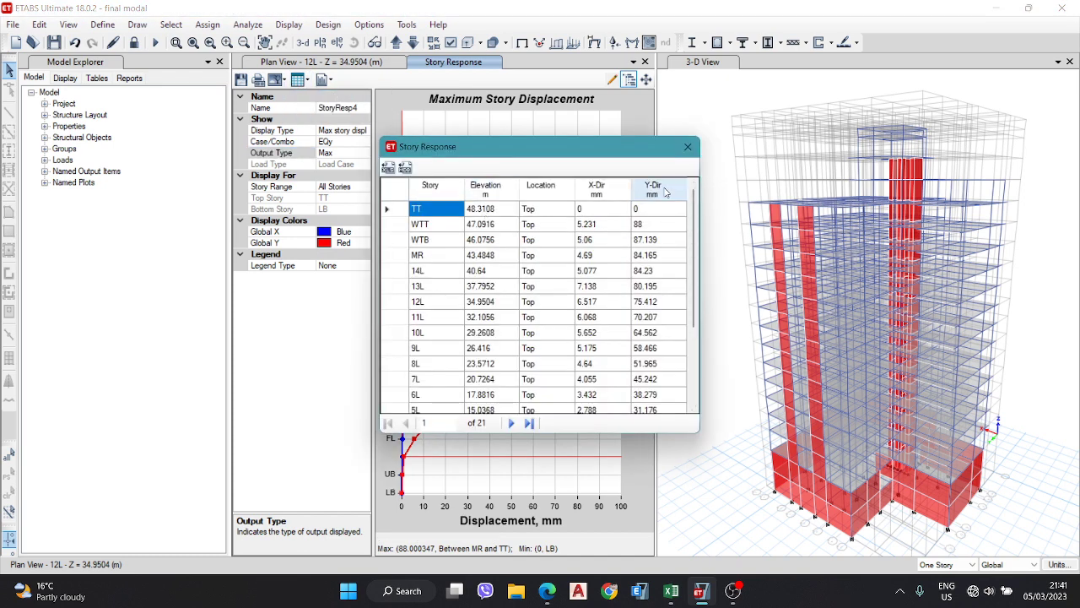
left_click_drag(648, 224, 651, 424)
key("ctrl+c")
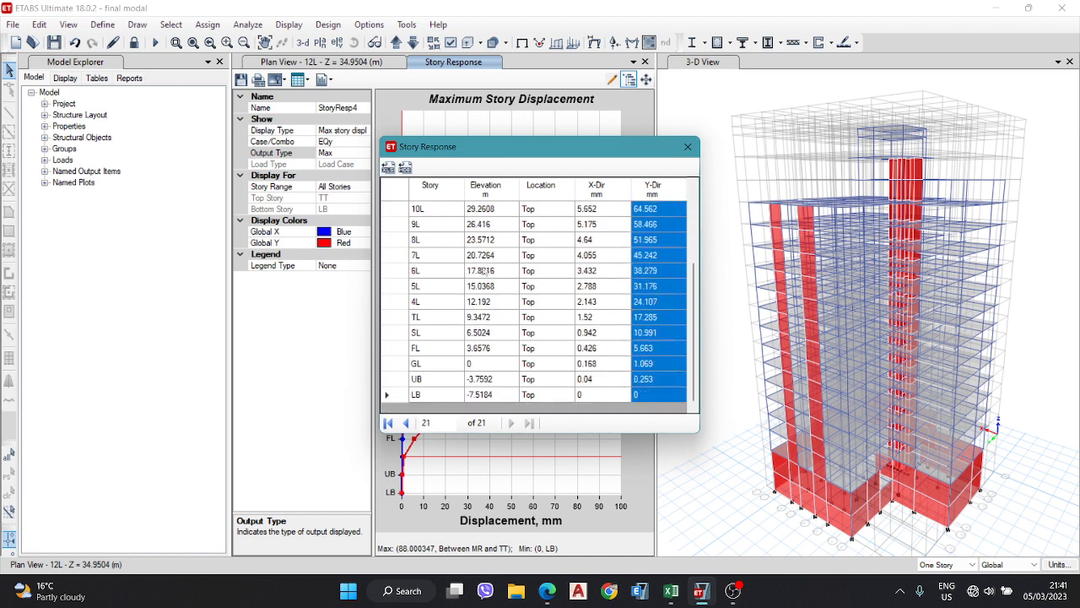
scroll(523, 285, "up", 3)
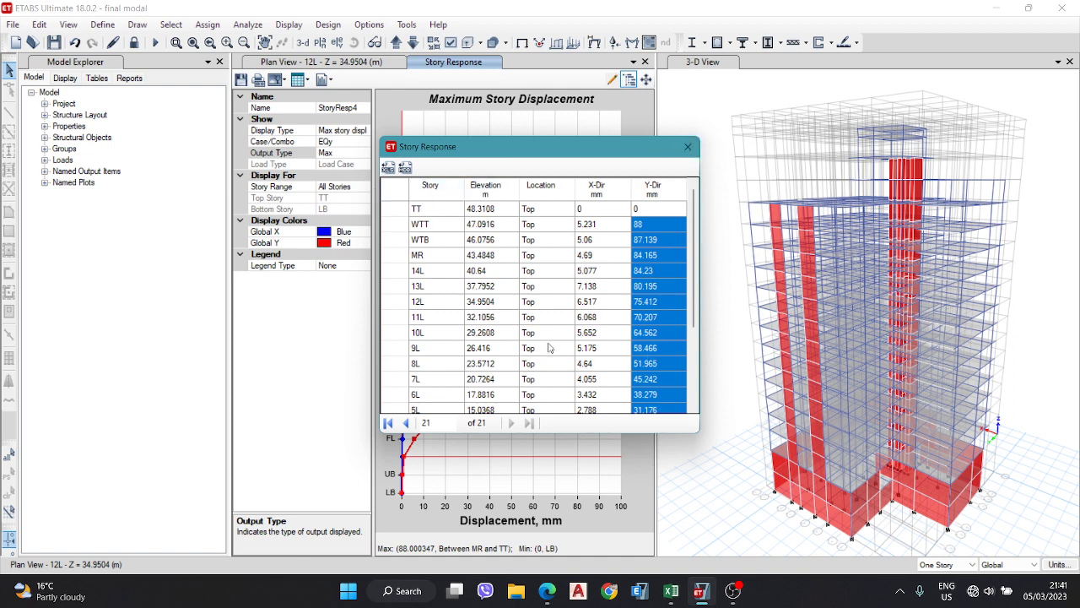
Step: In the Excel regularity check workbook, paste the copied maximum displacements into the EQ.y table's Δmax column from the Roof row and centre them
mouse_move(671, 591)
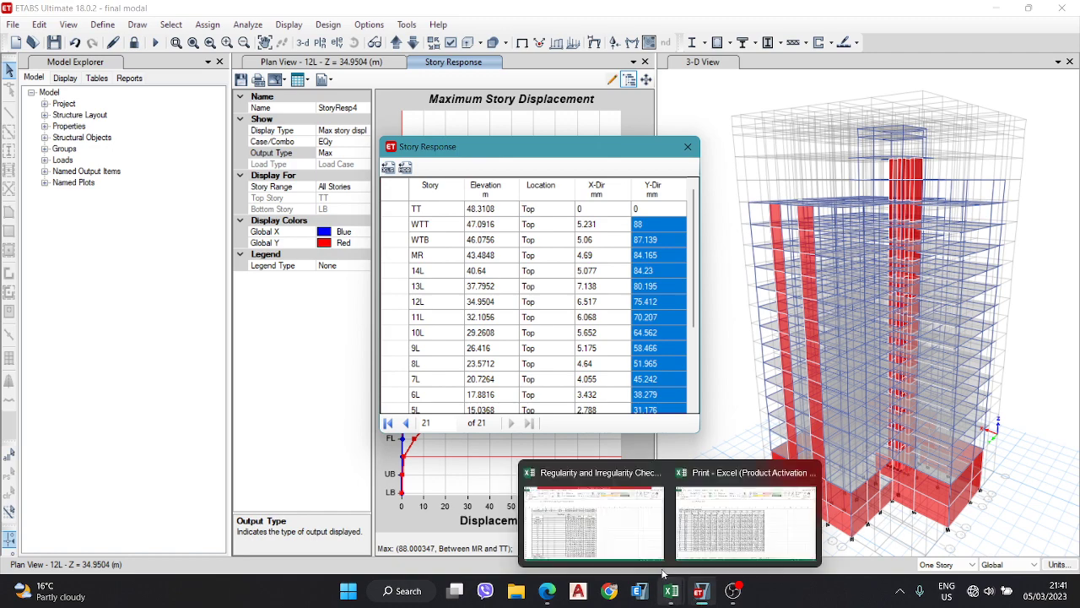
left_click(595, 506)
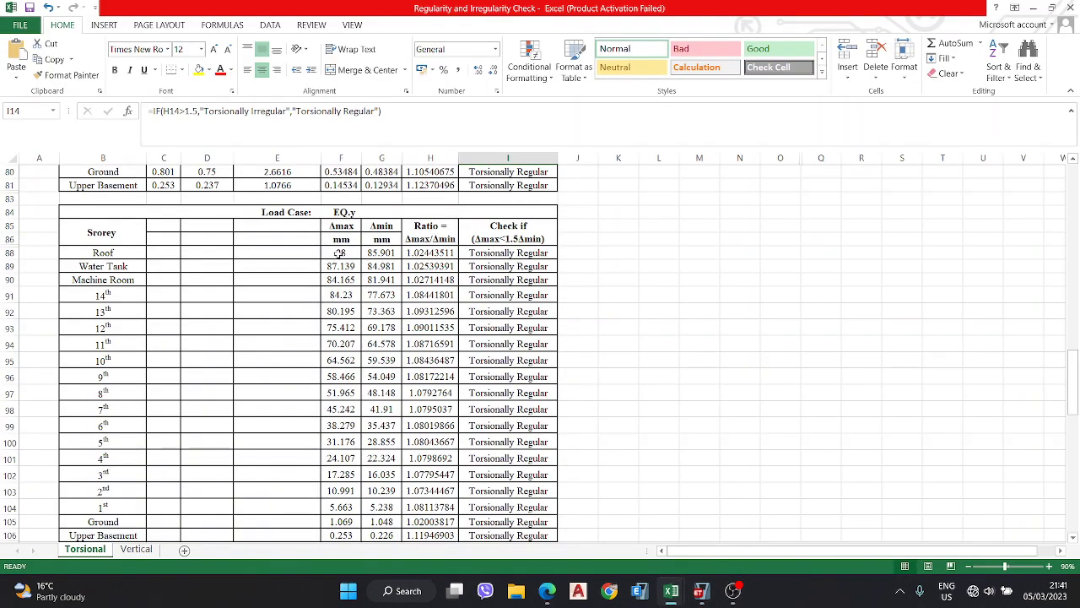
scroll(346, 255, "up", 1)
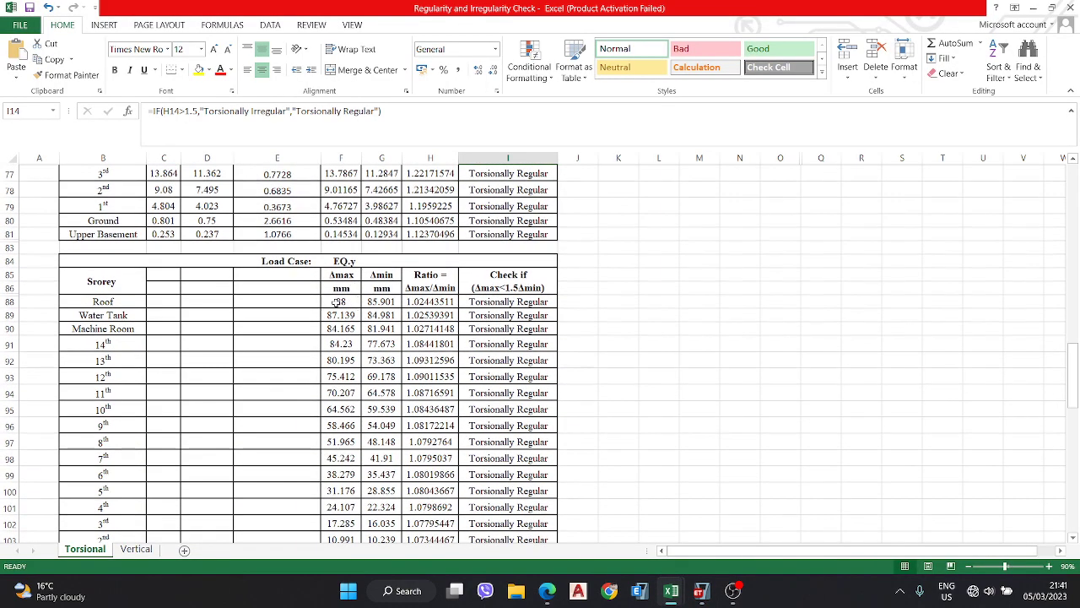
left_click(338, 302)
key("ctrl+v")
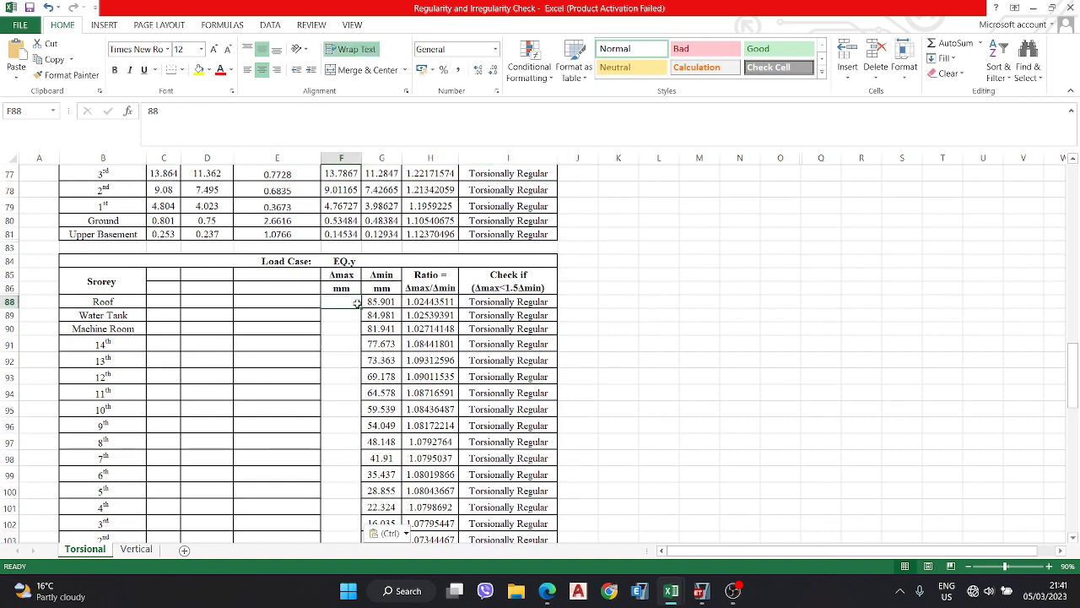
left_click(262, 69)
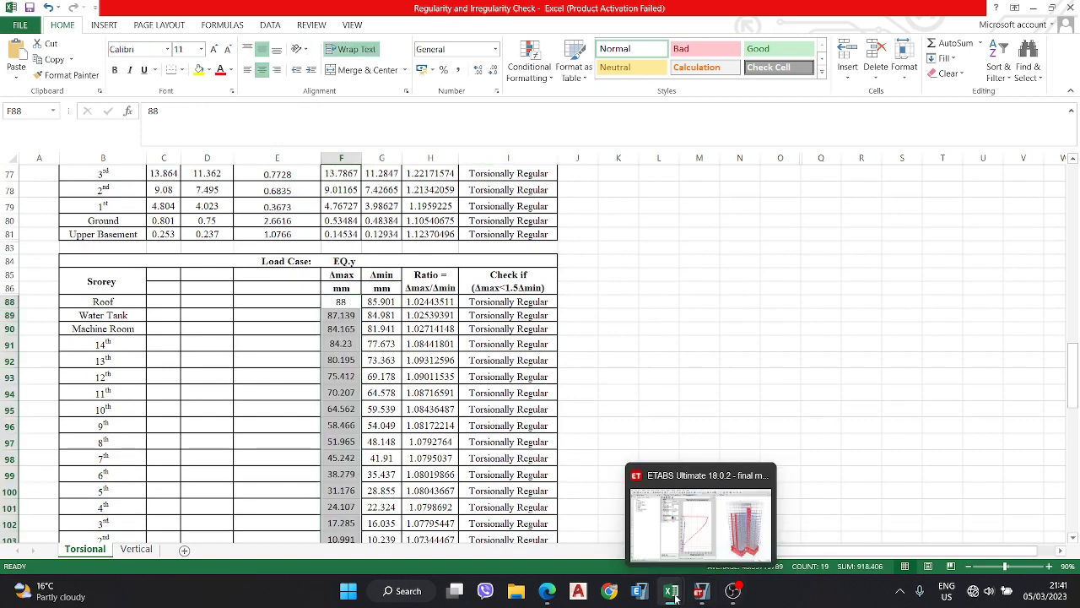
Step: Back in ETABS, set the EQy story displacement output type to Min and copy the tabulated Y-direction values from WTT to LB
left_click(688, 523)
left_click(688, 146)
left_click(346, 153)
left_click(364, 152)
left_click(321, 192)
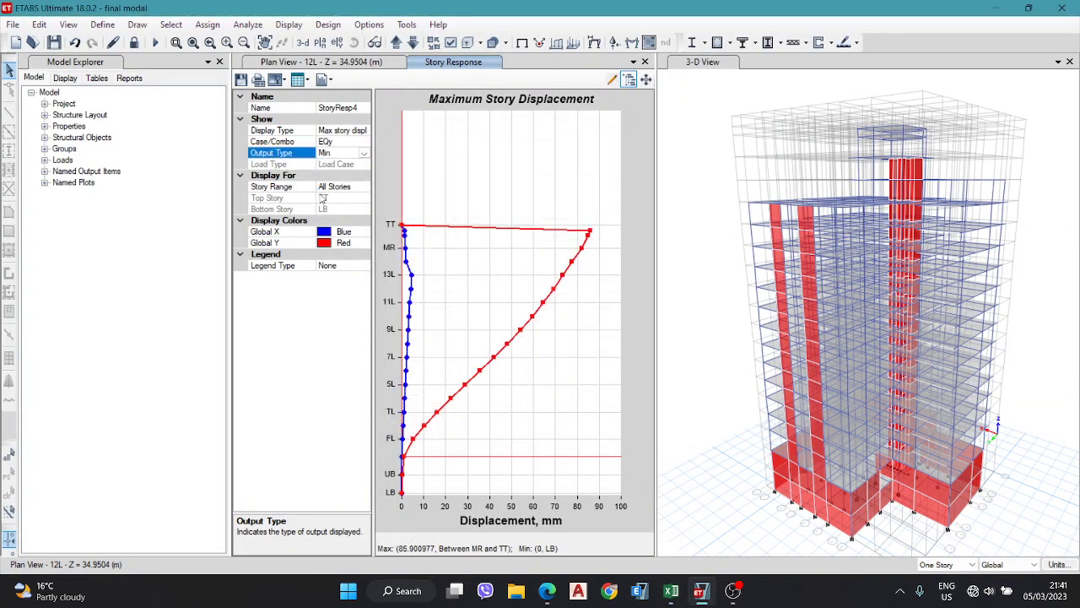
left_click(305, 79)
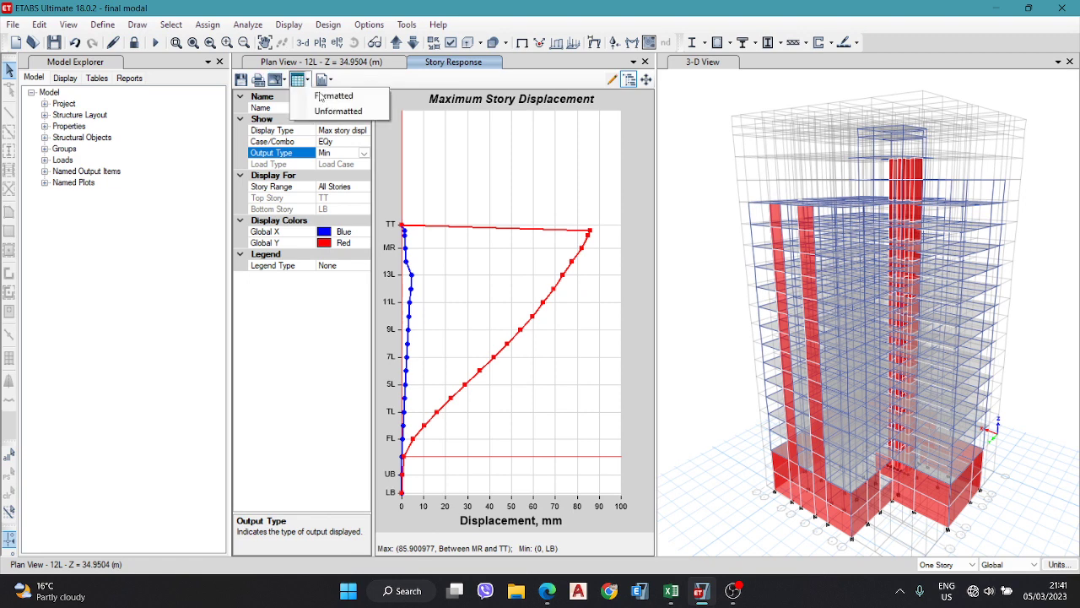
left_click(337, 97)
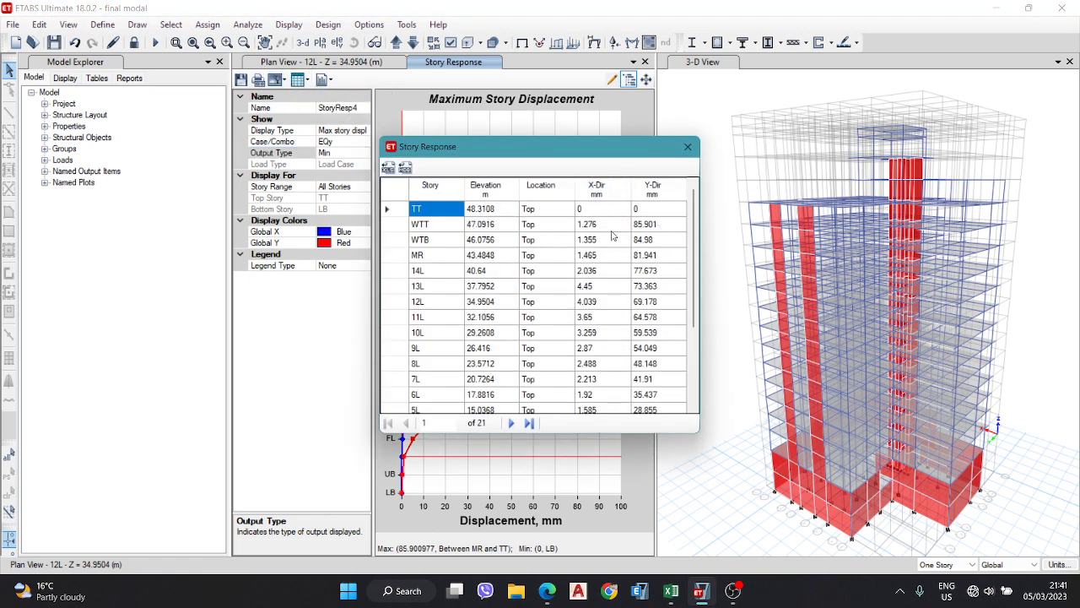
left_click_drag(655, 228, 643, 464)
key("ctrl+c")
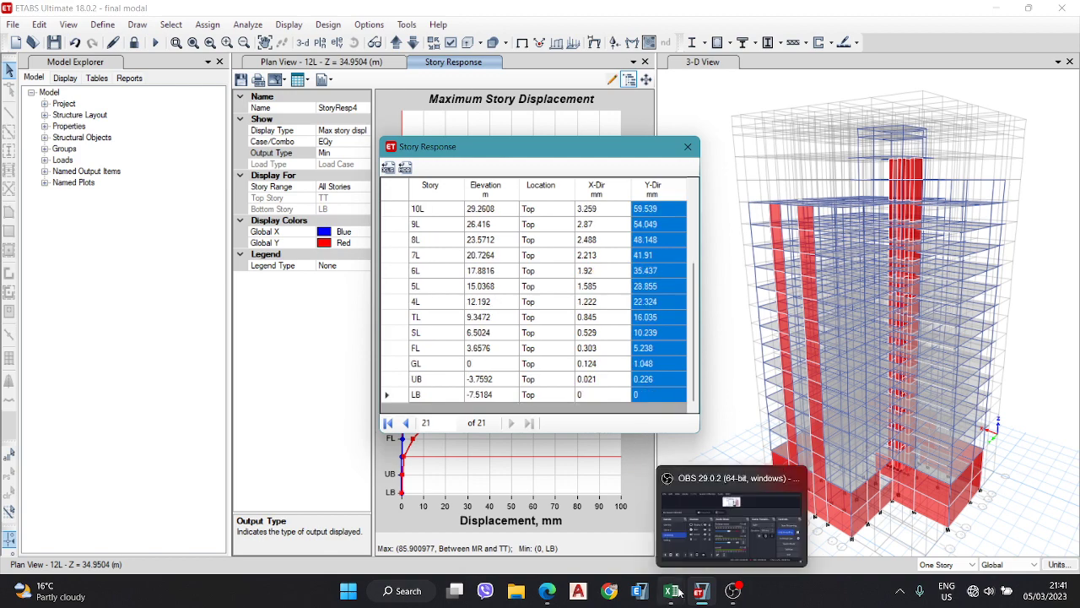
Step: Return to the Excel check sheet and paste the copied minimum displacements into the EQ.y table's Δmin column from the Roof row
mouse_move(672, 595)
left_click(593, 516)
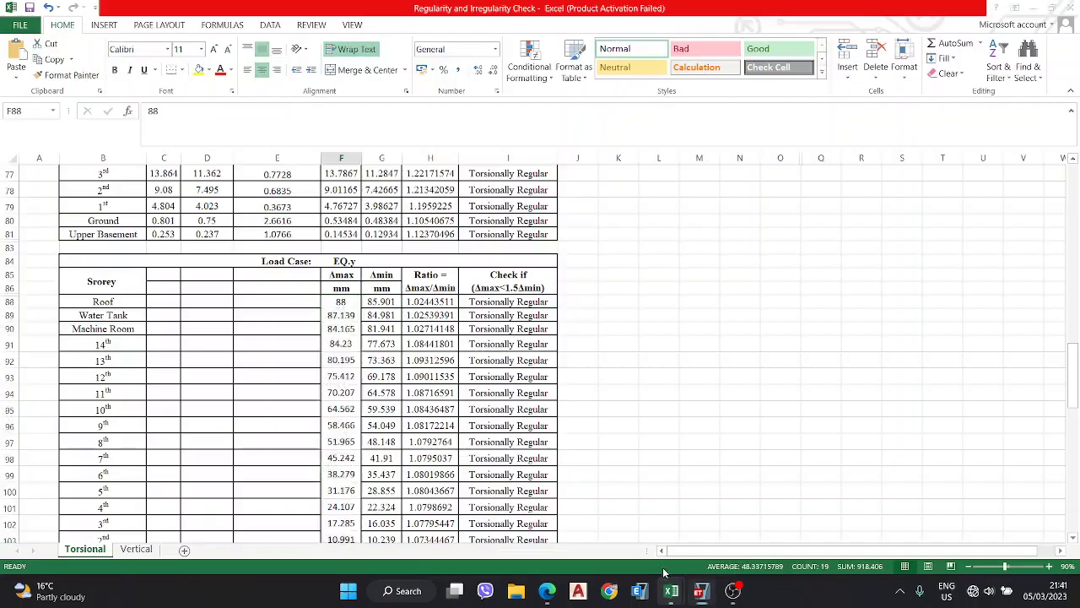
left_click(382, 301)
key("ctrl+v")
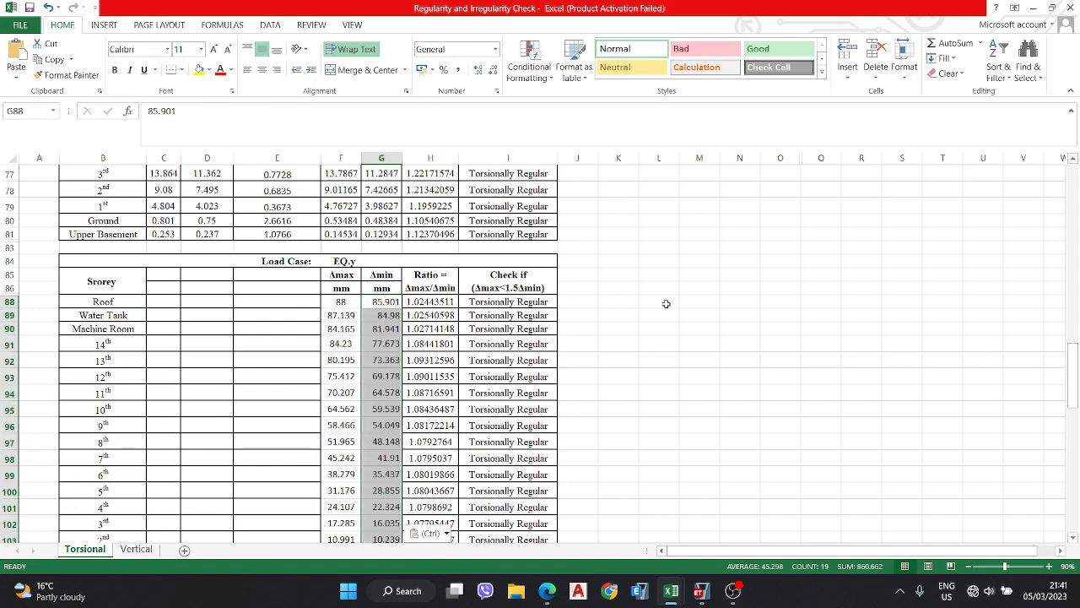
scroll(666, 303, "down", 1)
left_click(626, 278)
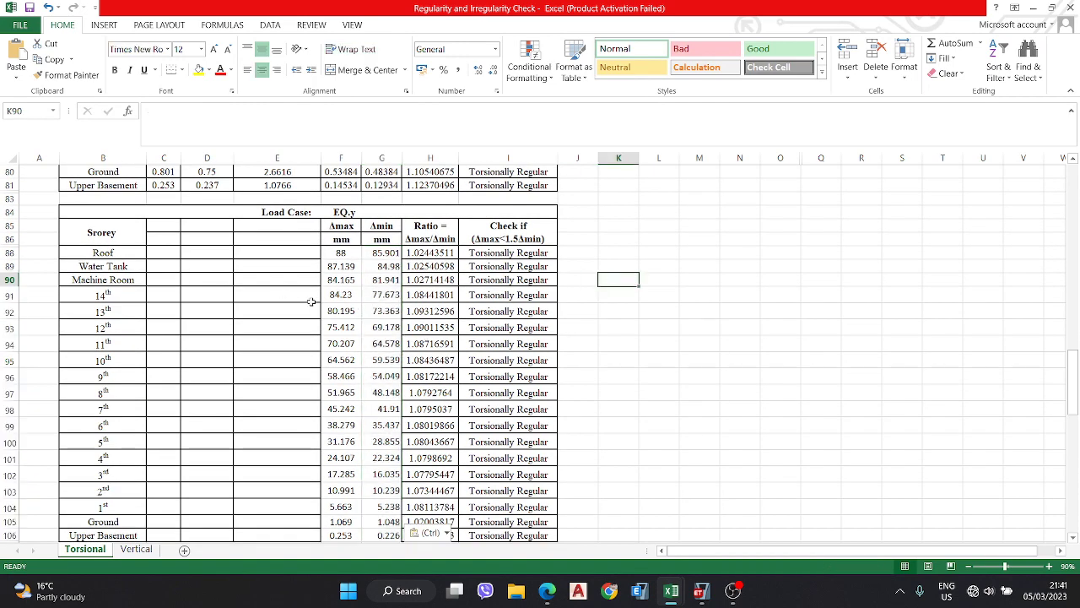
Step: Check the EQ.y Roof row's Δmax/Δmin ratio formula and the 1.5 limit in its torsional regularity formula
scroll(562, 349, "down", 1)
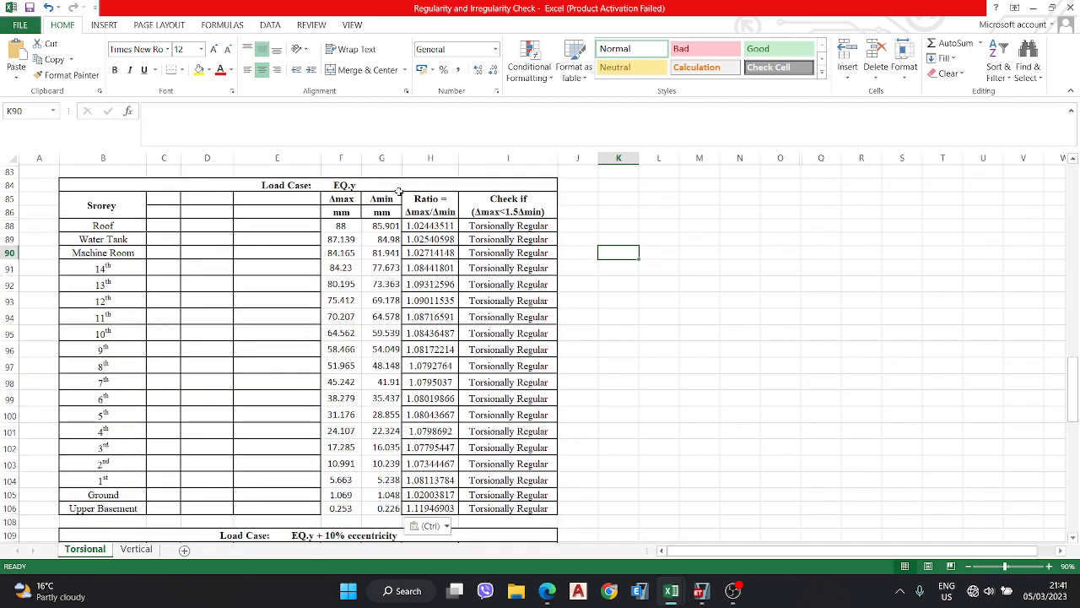
scroll(461, 338, "up", 9)
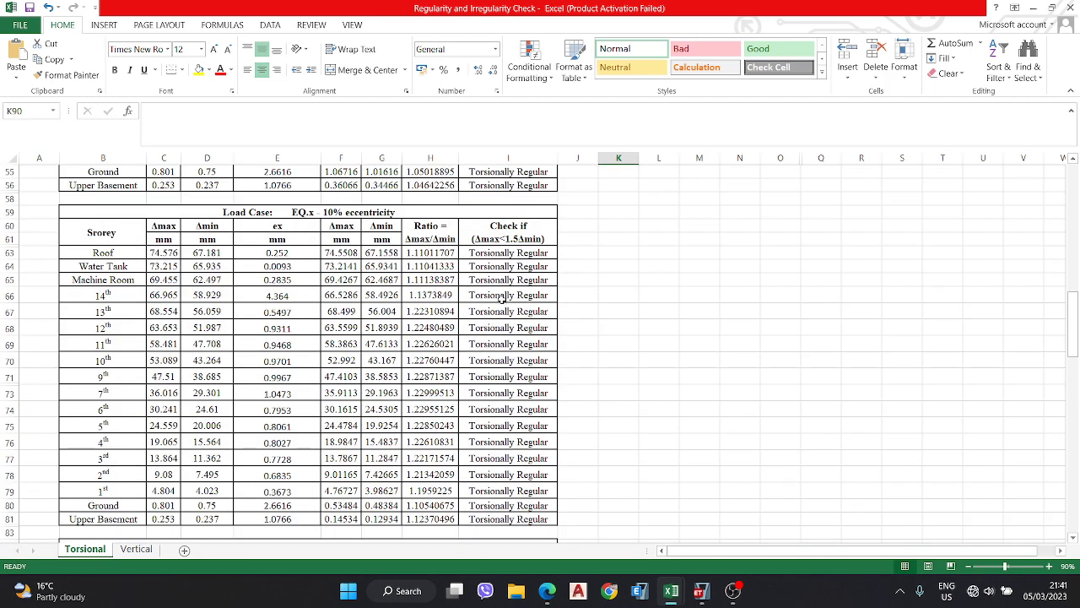
scroll(361, 202, "down", 5)
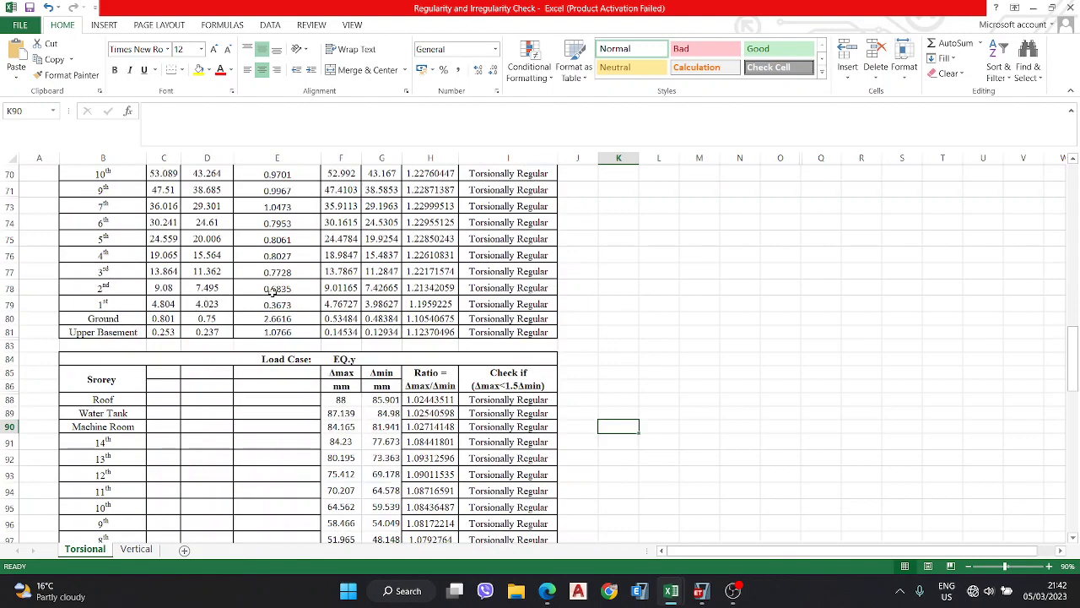
scroll(335, 334, "down", 1)
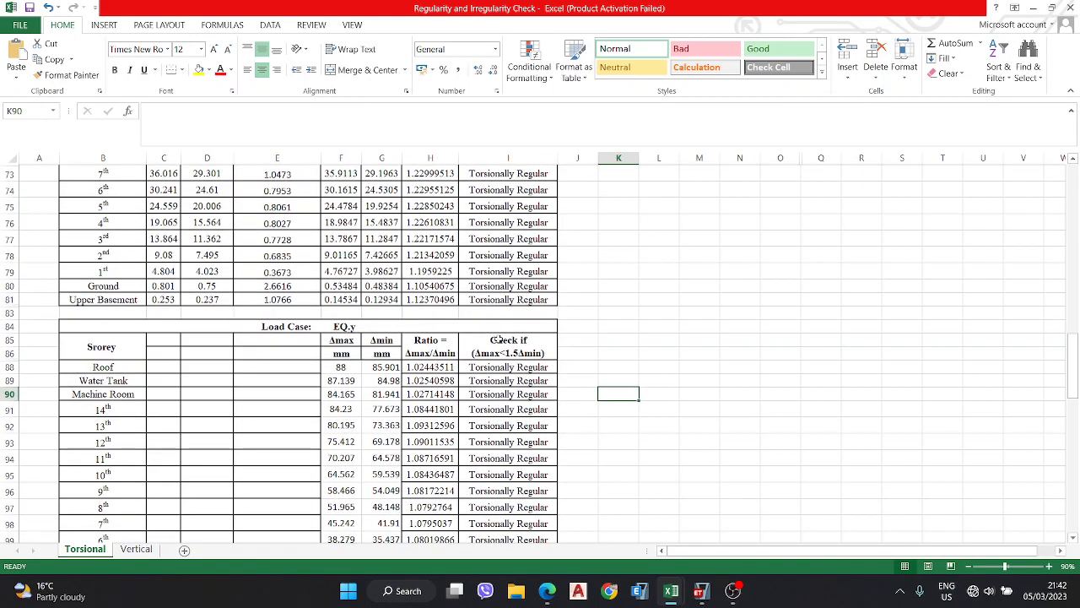
left_click(427, 368)
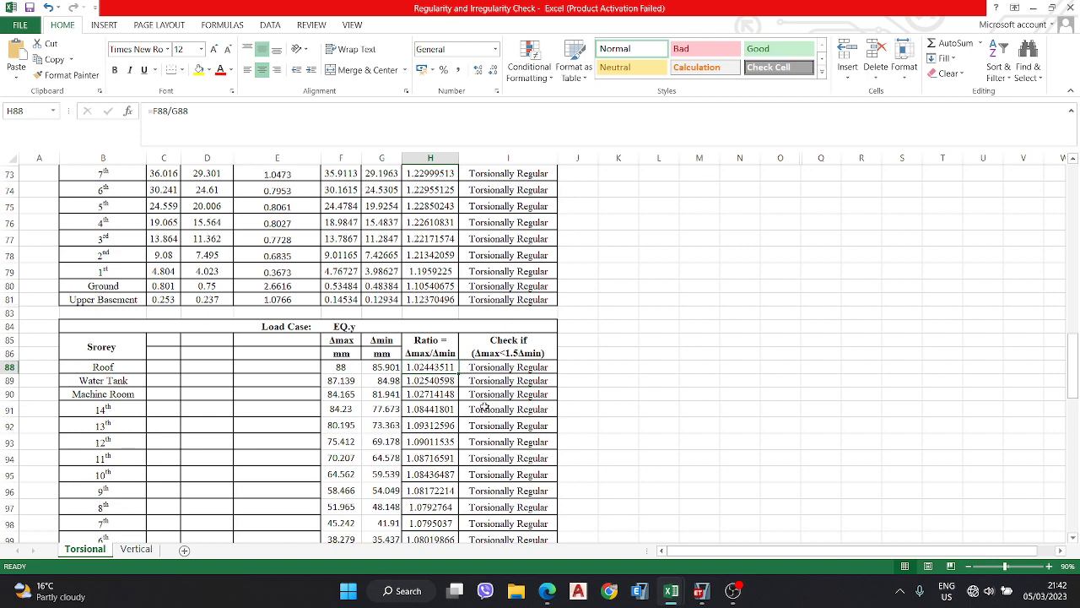
double_click(424, 367)
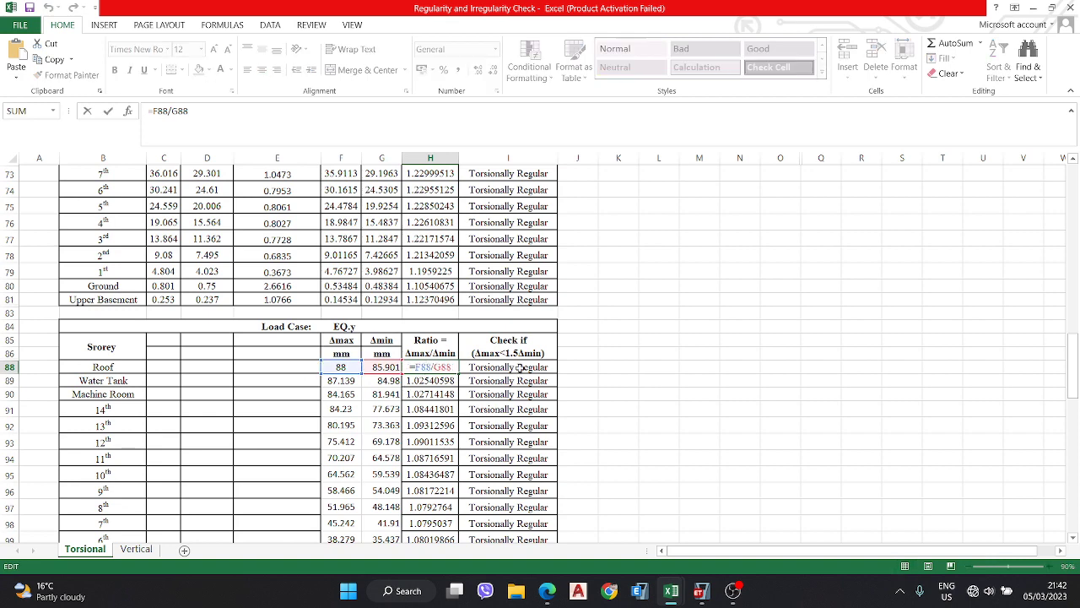
key("Return")
double_click(519, 365)
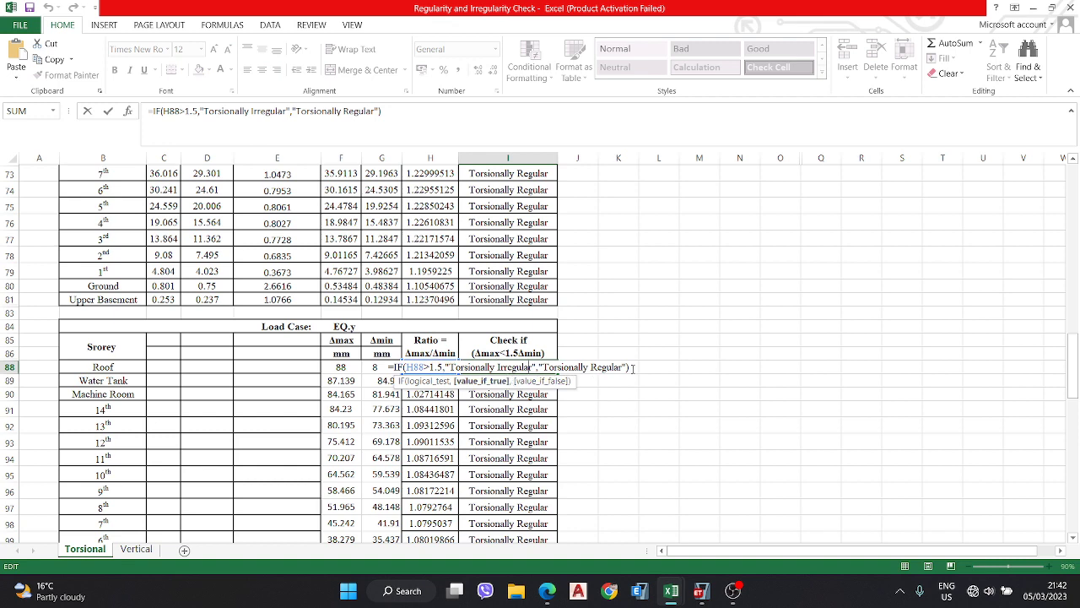
key("Return")
Step: Review the EQ.y storey rows, the EQ.x plus and minus 10% eccentricity tables, and the base EQ.x table
scroll(596, 347, "down", 5)
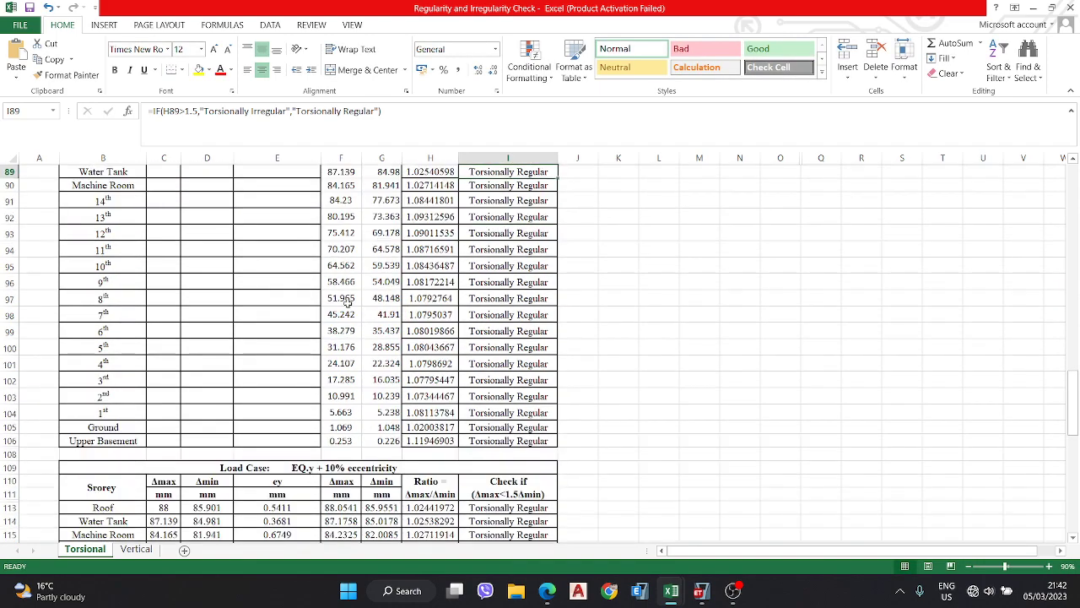
scroll(418, 368, "up", 20)
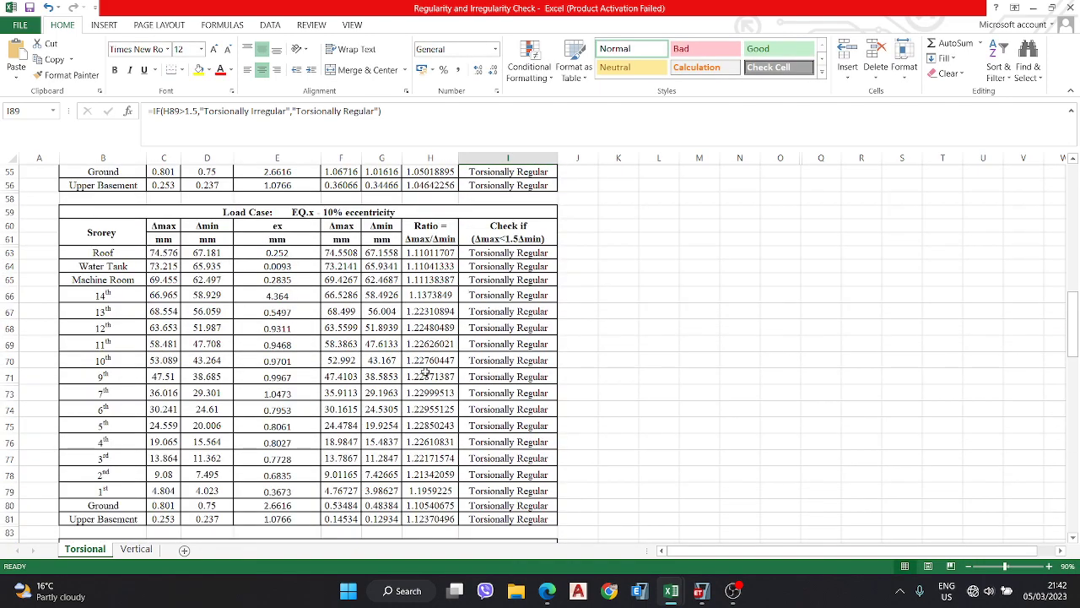
scroll(326, 388, "up", 1)
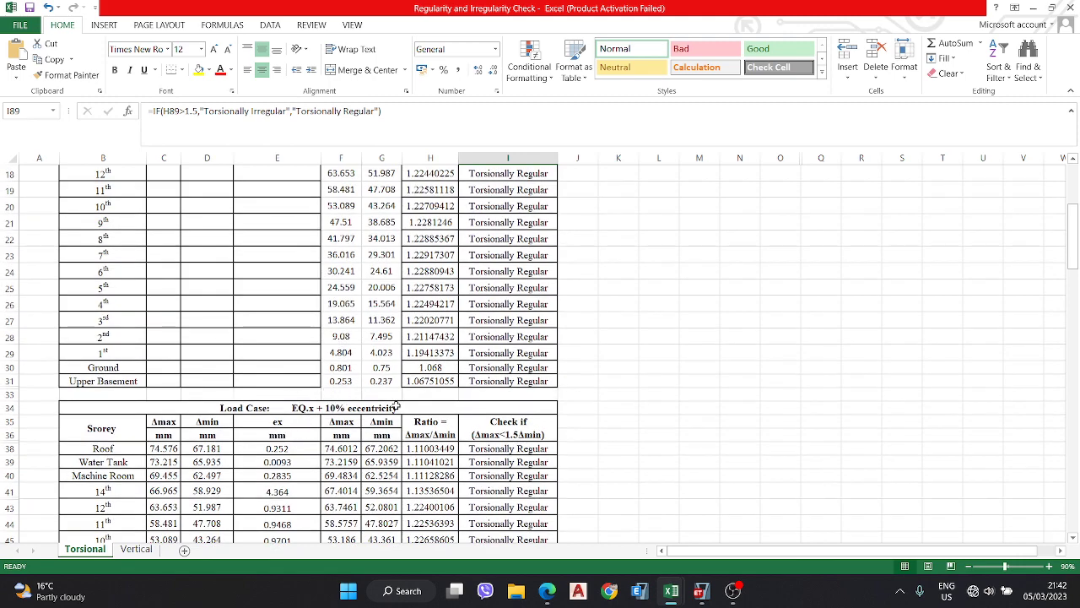
scroll(395, 404, "down", 7)
scroll(394, 404, "down", 2)
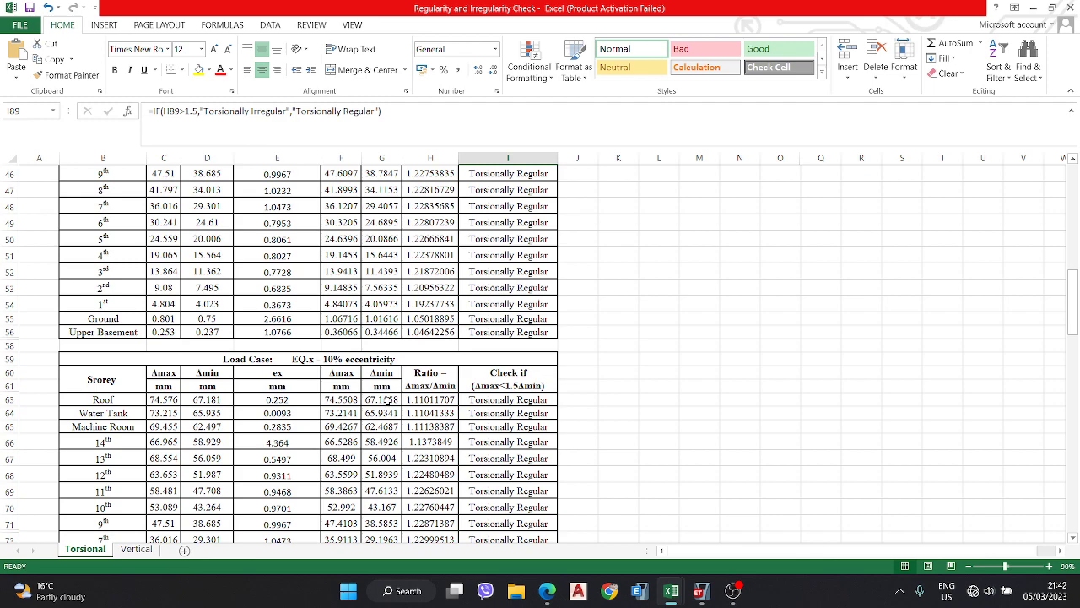
scroll(377, 377, "up", 7)
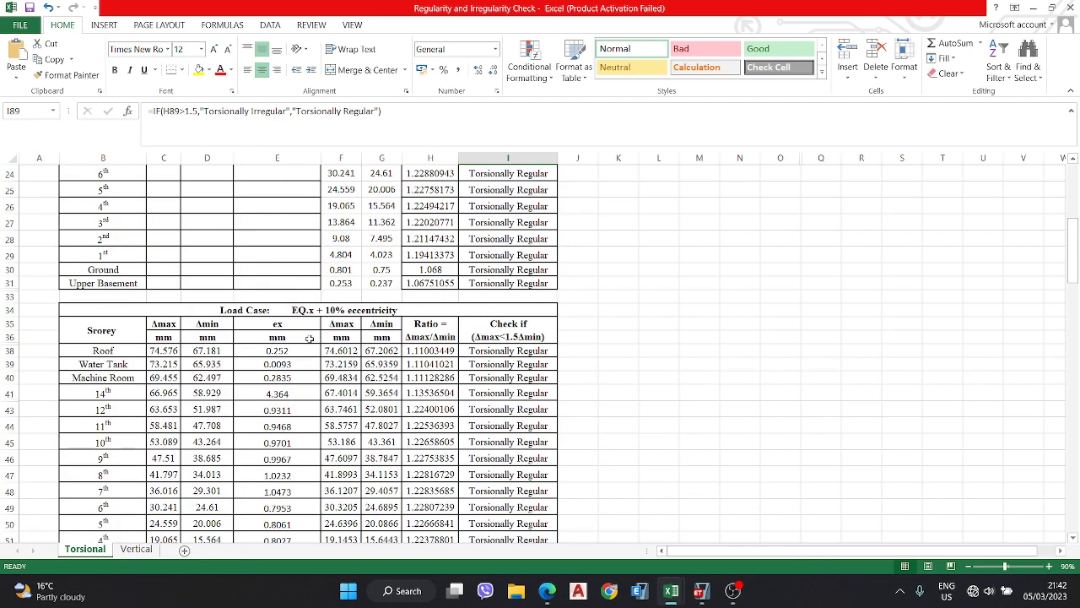
scroll(326, 331, "up", 1)
scroll(326, 382, "up", 2)
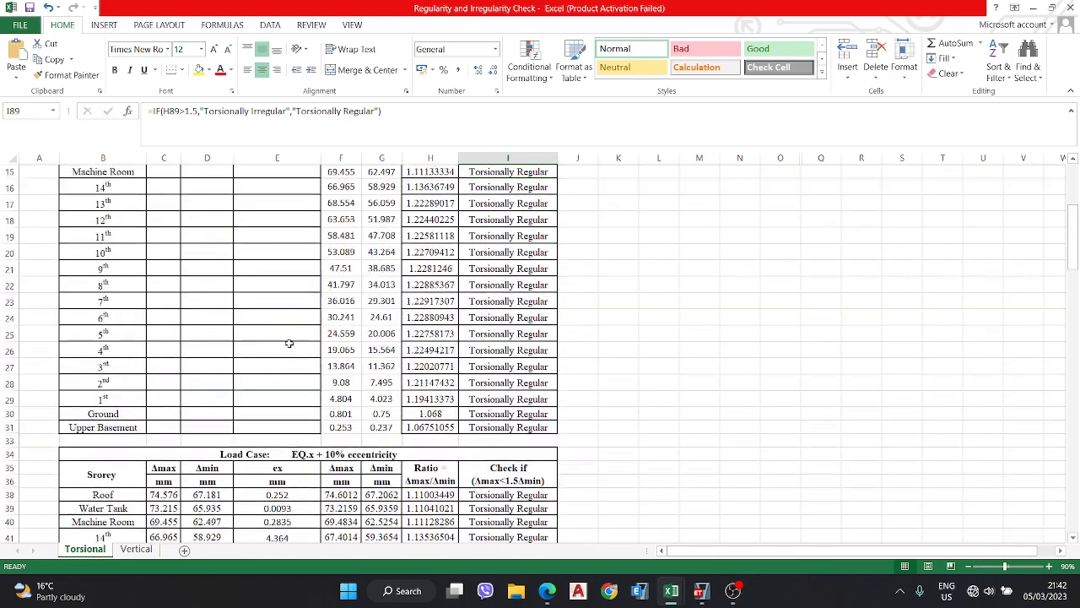
scroll(344, 389, "down", 1)
scroll(347, 423, "down", 3)
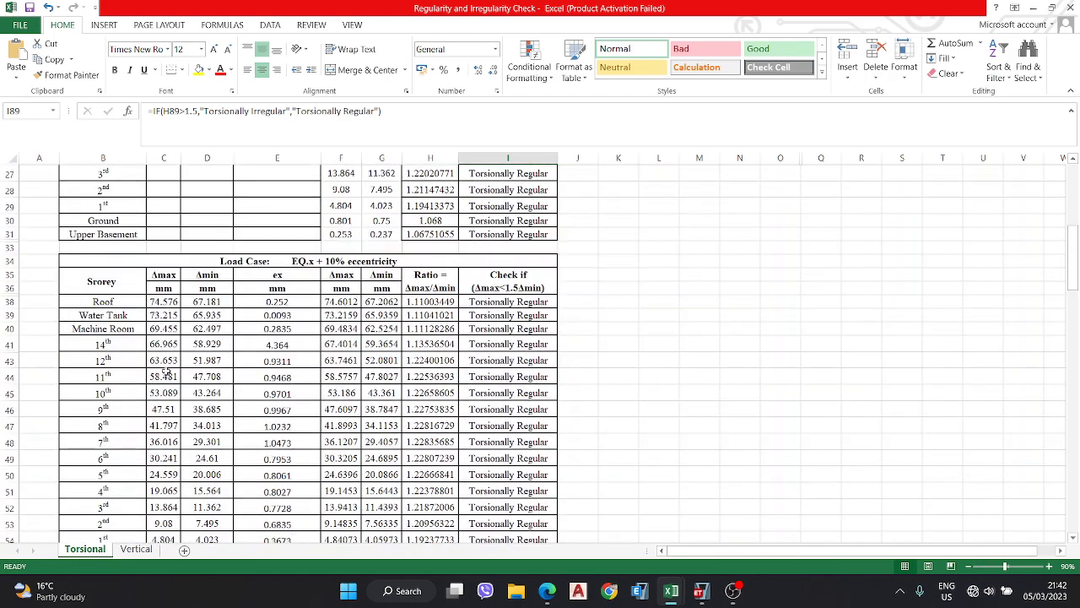
scroll(442, 269, "up", 4)
scroll(386, 237, "up", 3)
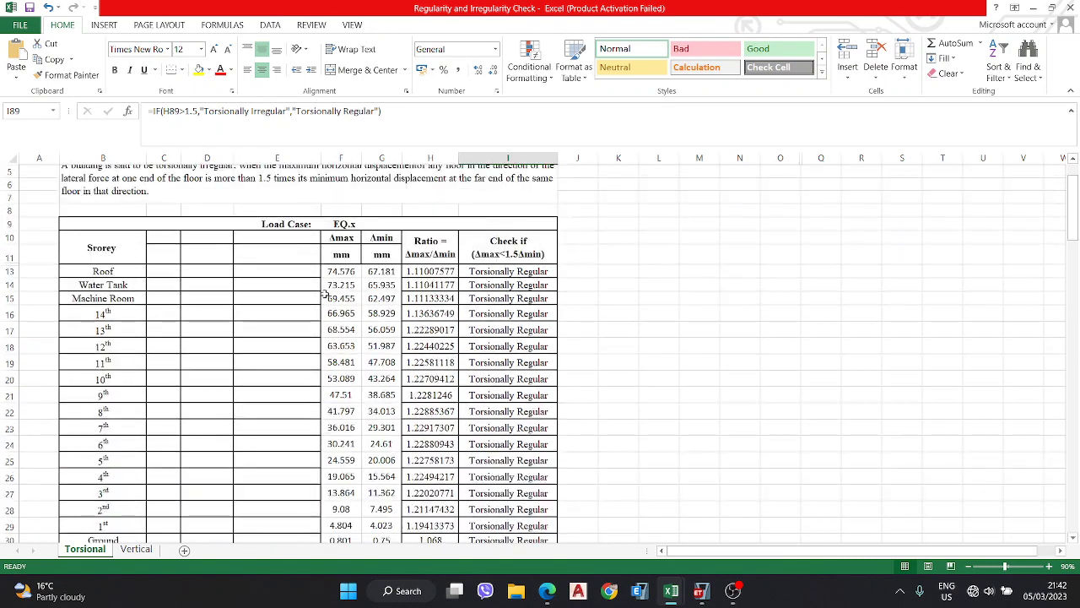
Step: Copy the EQ.x table's Δmax and Δmin values from Roof to Upper Basement into the EQ.x + 10% eccentricity table, starting at its Roof row
left_click_drag(339, 270, 379, 523)
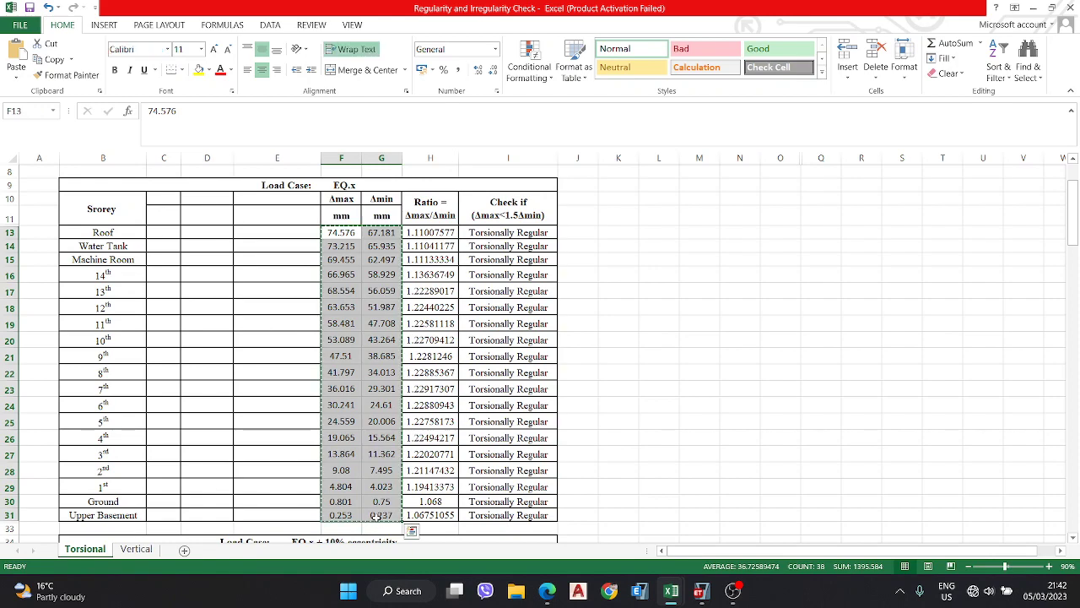
key("ctrl+c")
scroll(261, 417, "down", 4)
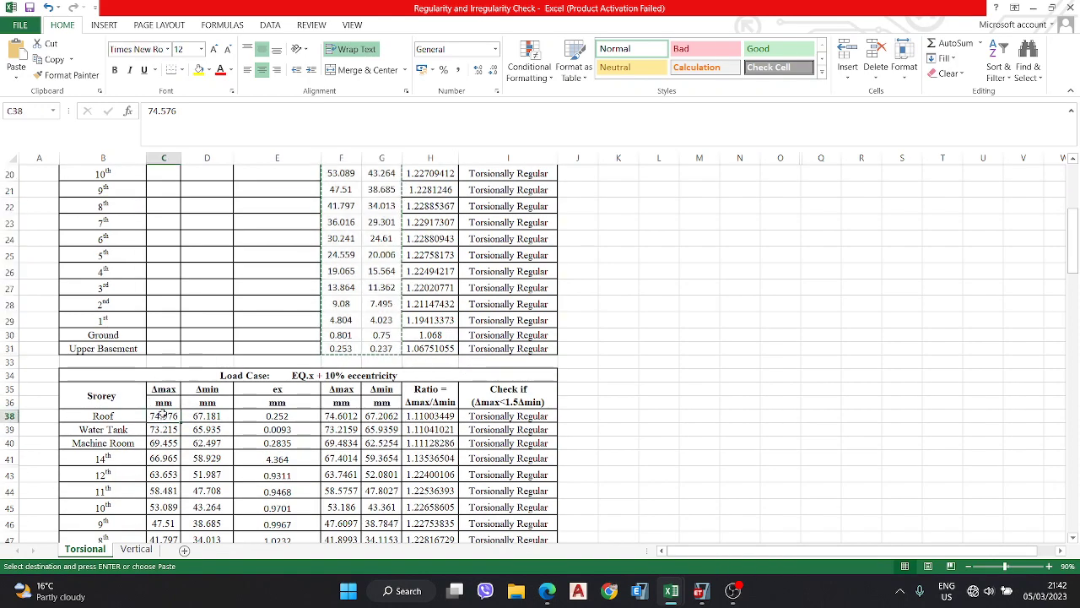
key("ctrl+v")
scroll(258, 415, "down", 2)
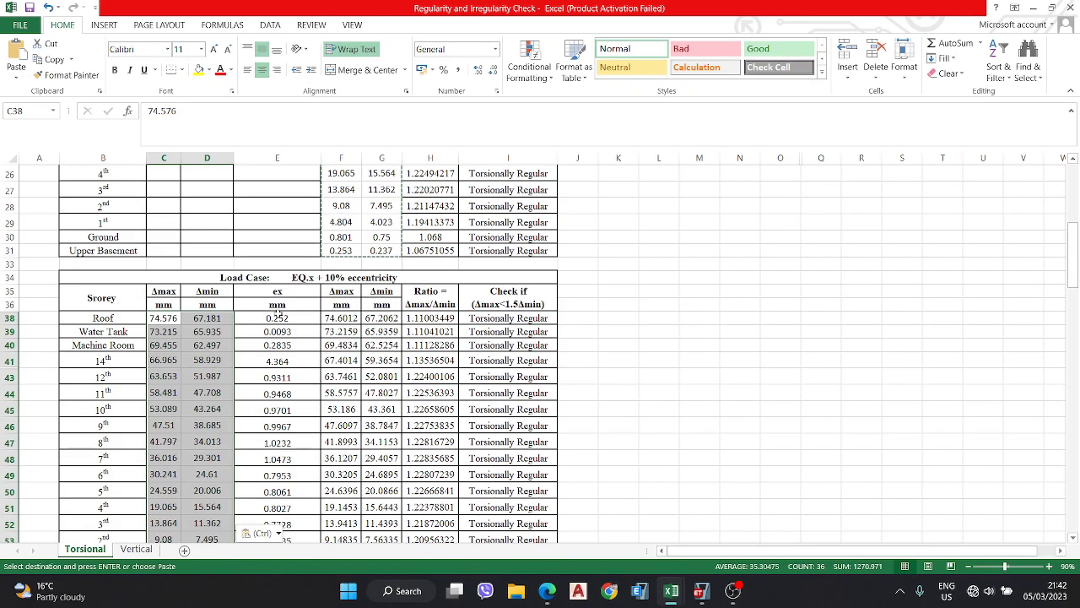
Step: Switch to ETABS and close the Story Response values table and the story displacement plot
left_click(278, 318)
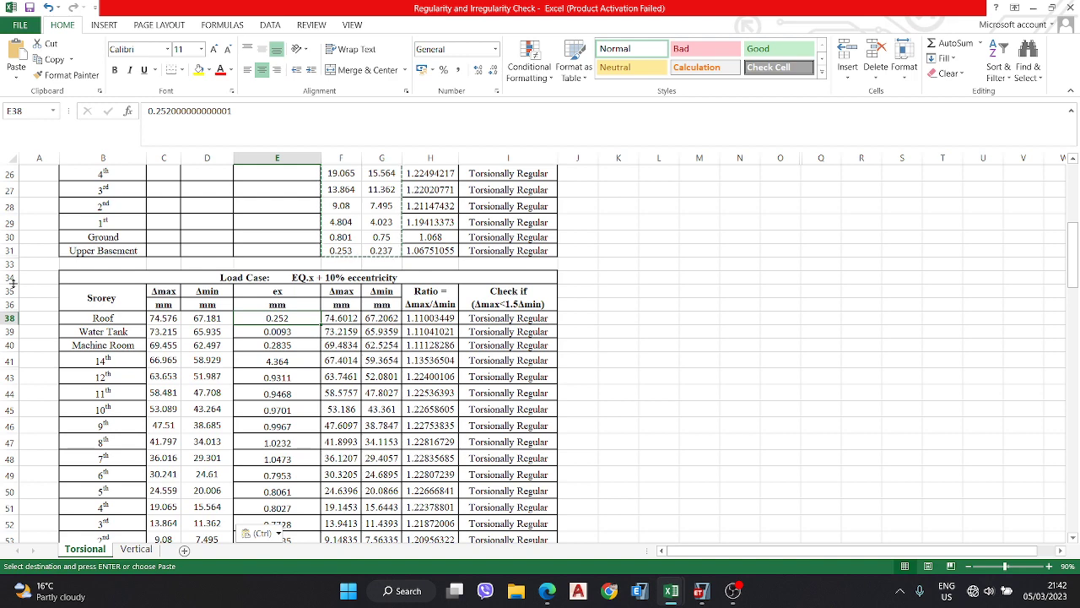
mouse_move(672, 599)
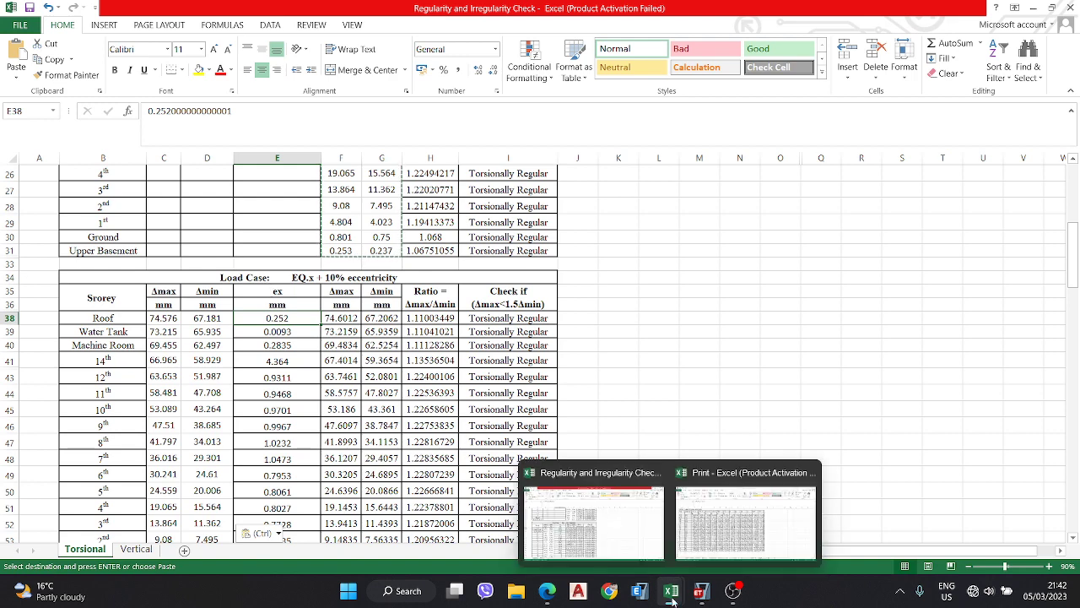
left_click(740, 250)
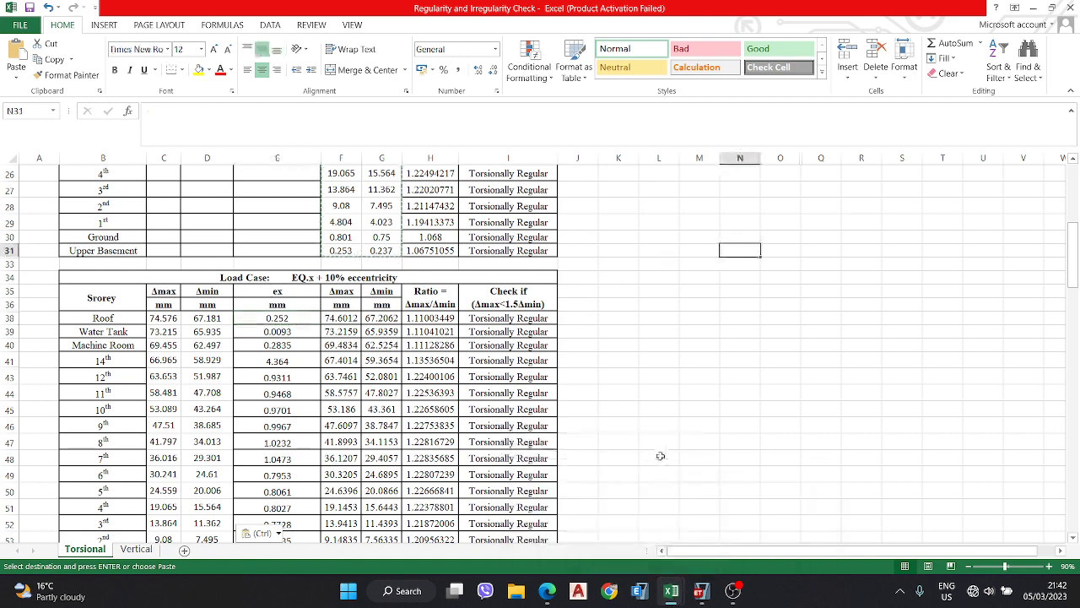
left_click(701, 591)
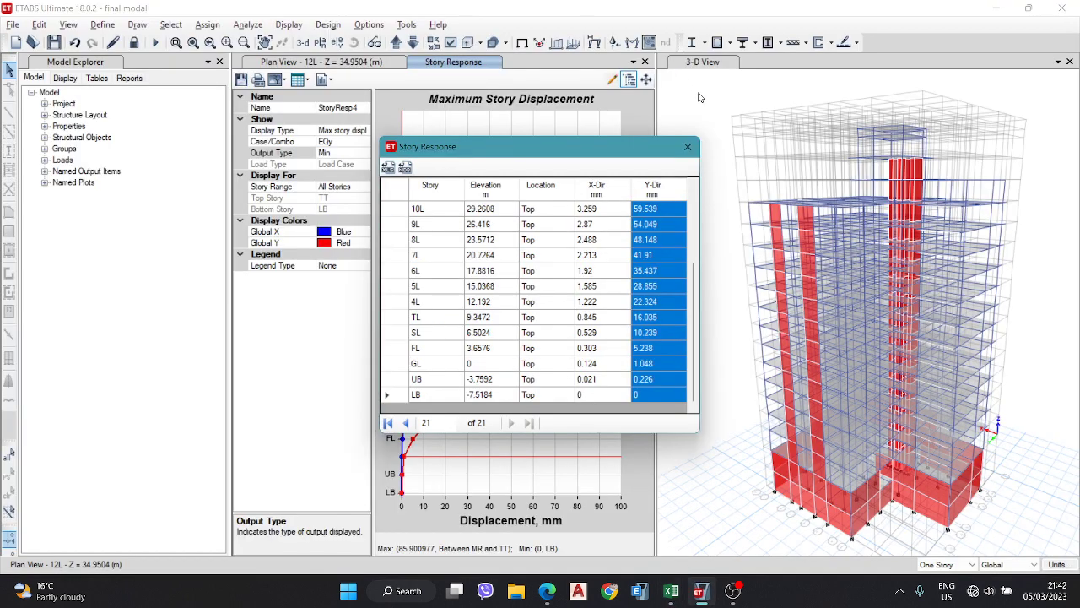
left_click(688, 148)
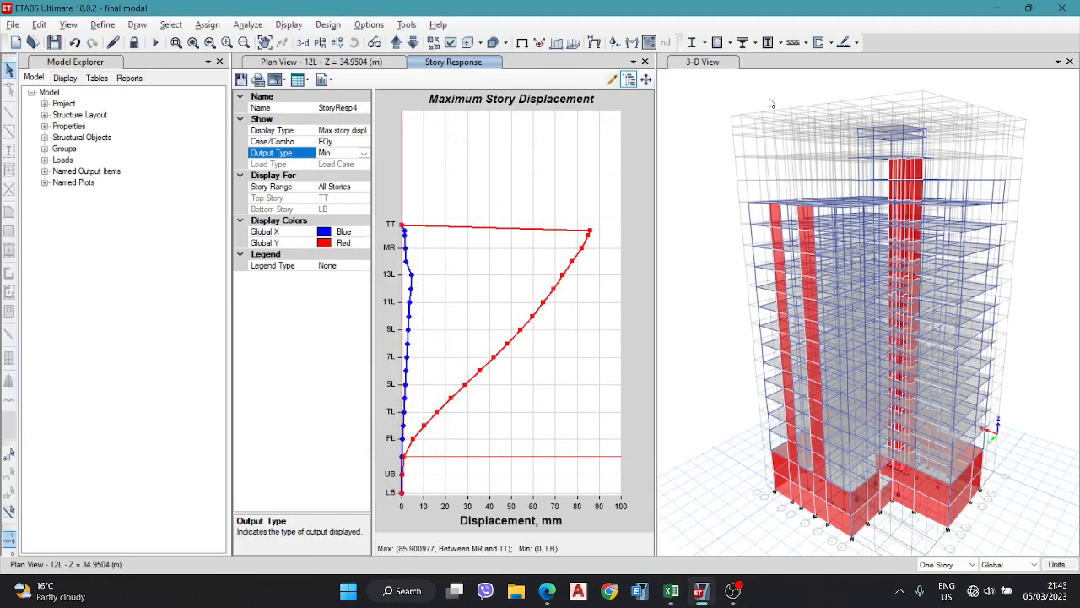
left_click(645, 62)
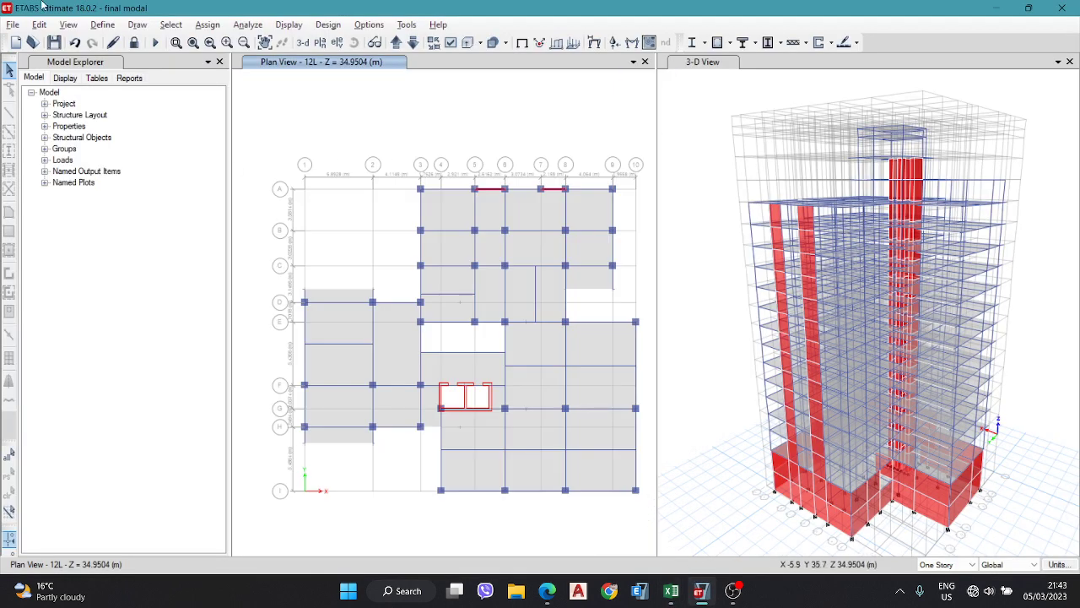
Step: Display the Centers Of Mass And Rigidity table from the structure output analysis results
left_click(288, 24)
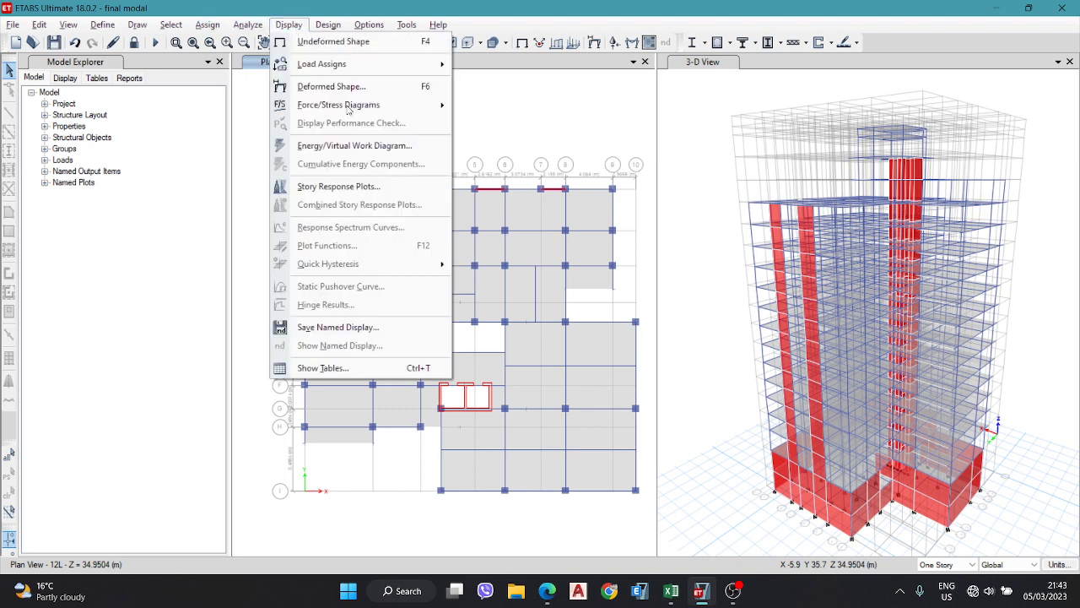
left_click(353, 369)
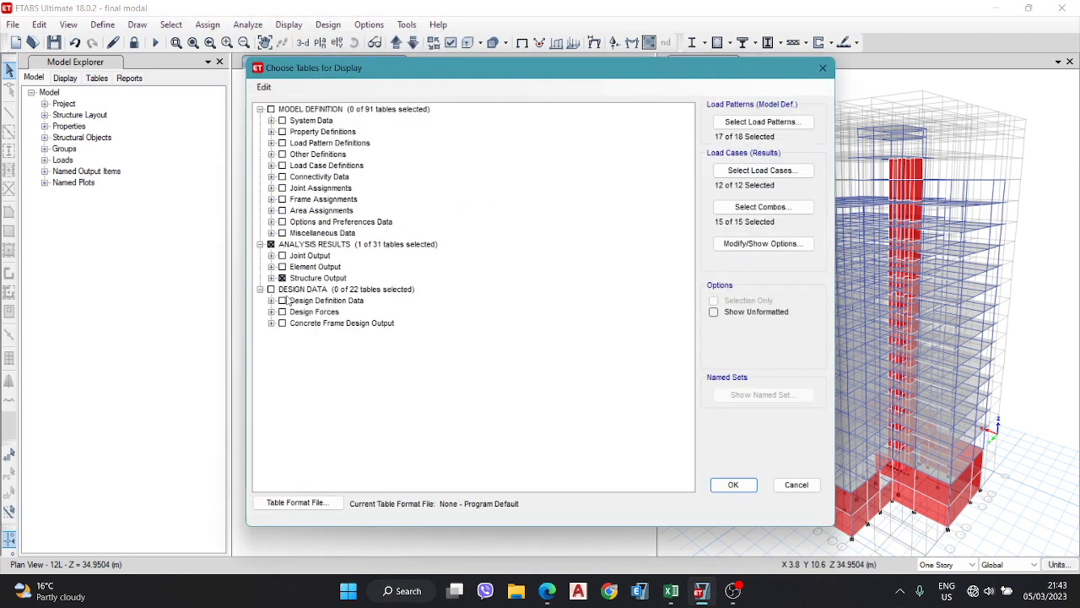
left_click(271, 278)
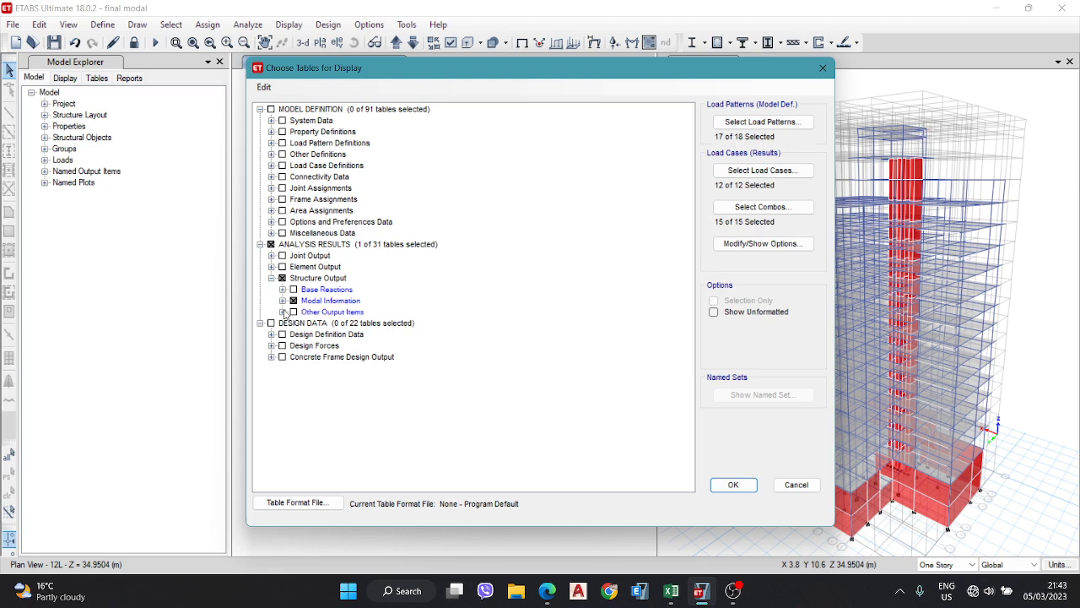
left_click(283, 313)
left_click(304, 323)
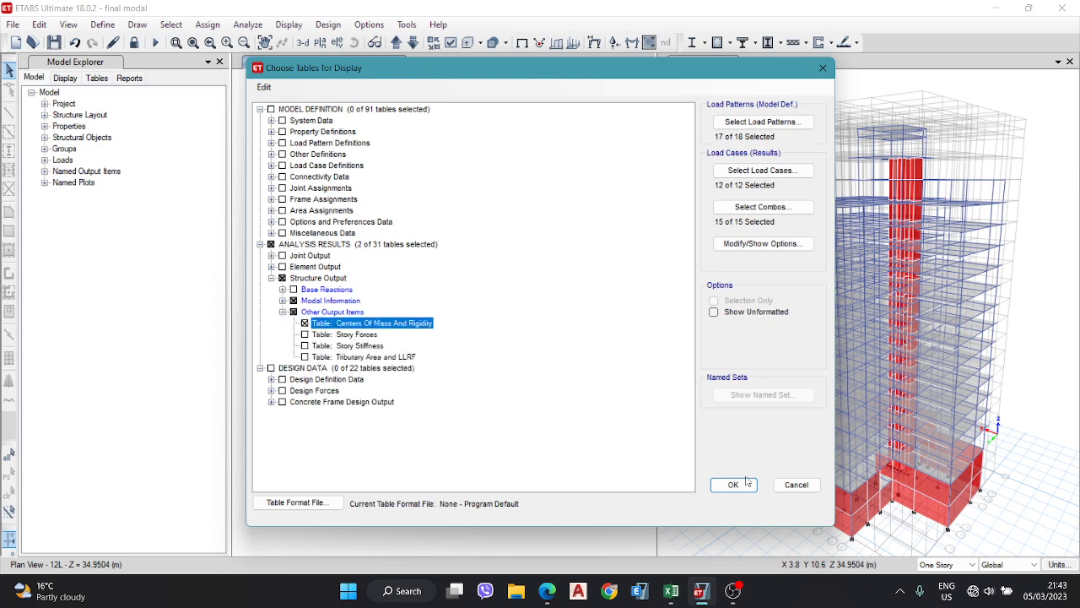
left_click(733, 485)
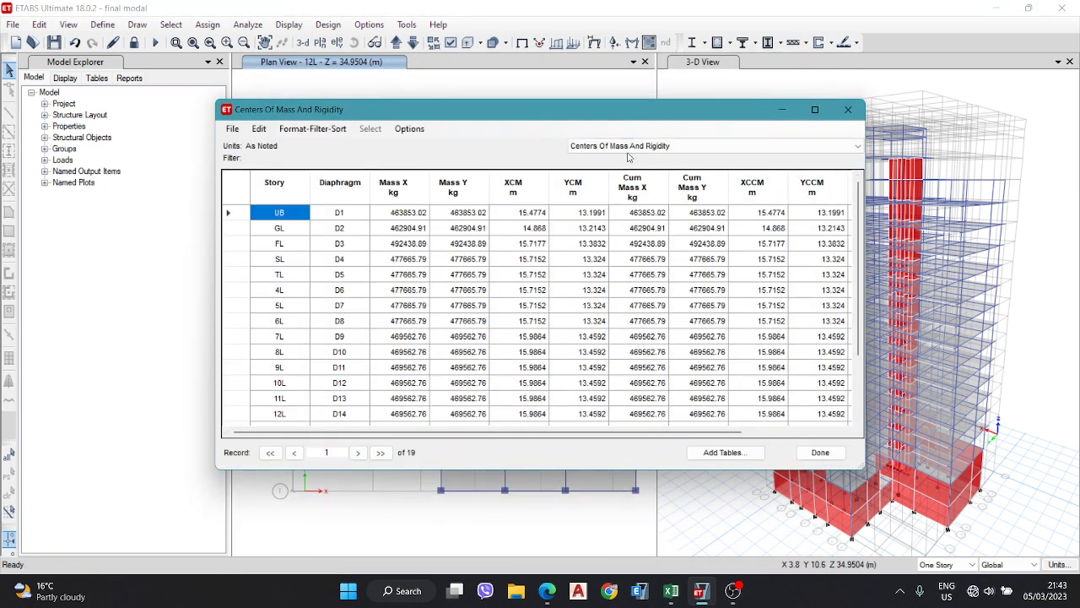
Step: Look over the Centers Of Mass And Rigidity columns and the option to export all tables to Excel
scroll(530, 440, "right", 1)
scroll(530, 440, "left", 1)
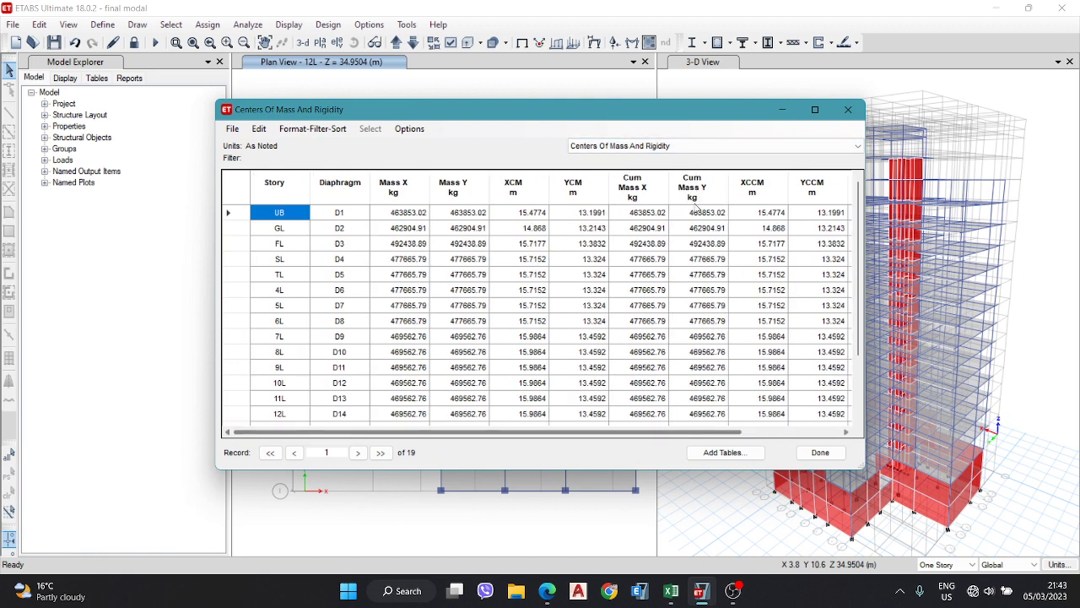
left_click(258, 129)
mouse_move(224, 138)
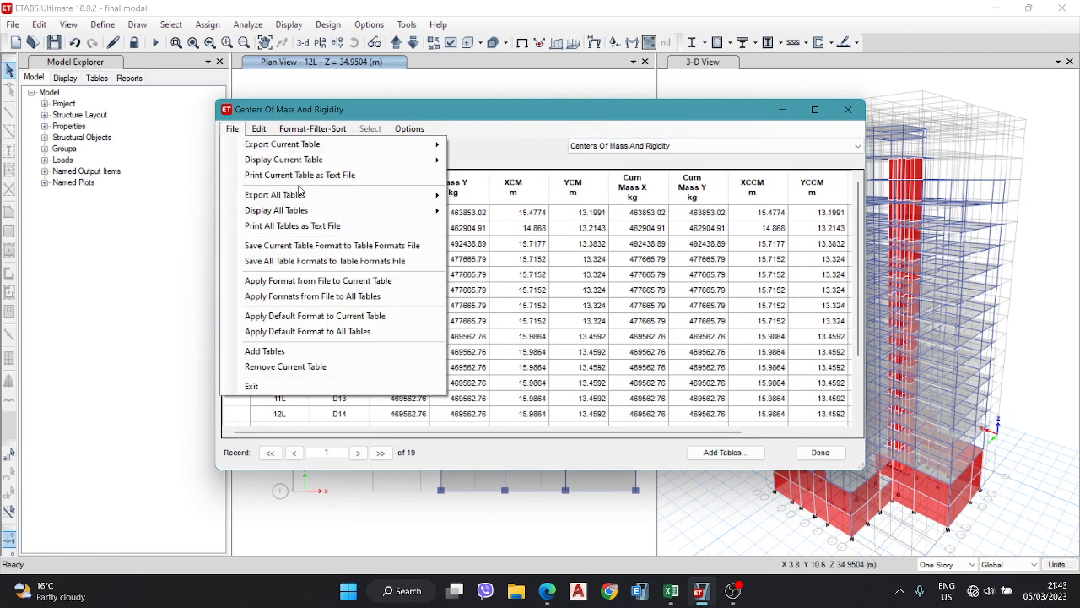
mouse_move(302, 213)
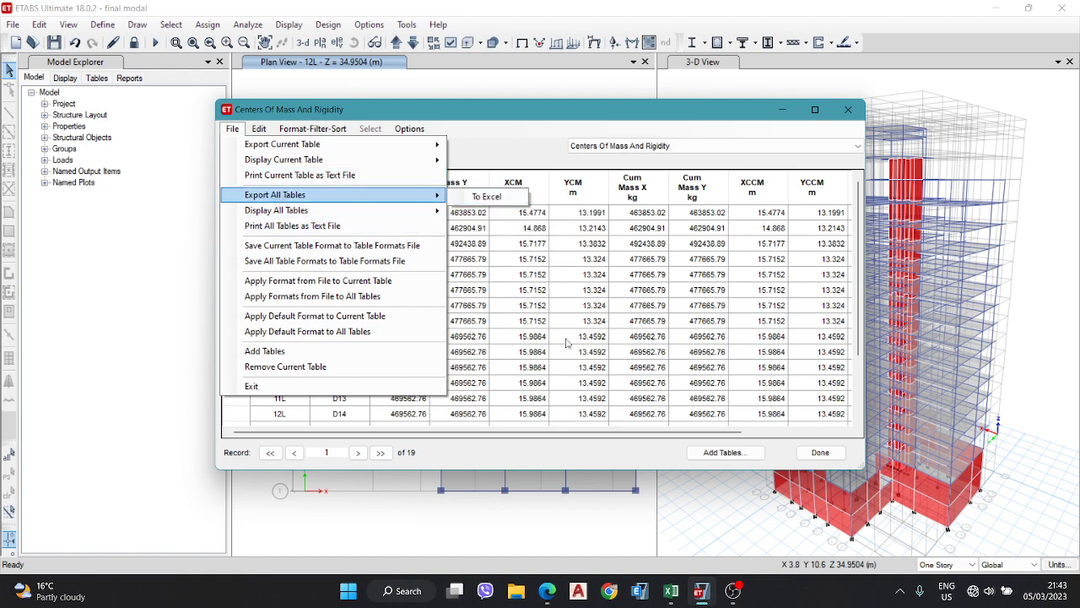
Step: Switch to the Print workbook in Excel and examine the ex and ey eccentricity columns on the ETABS sheet
mouse_move(658, 601)
left_click(746, 519)
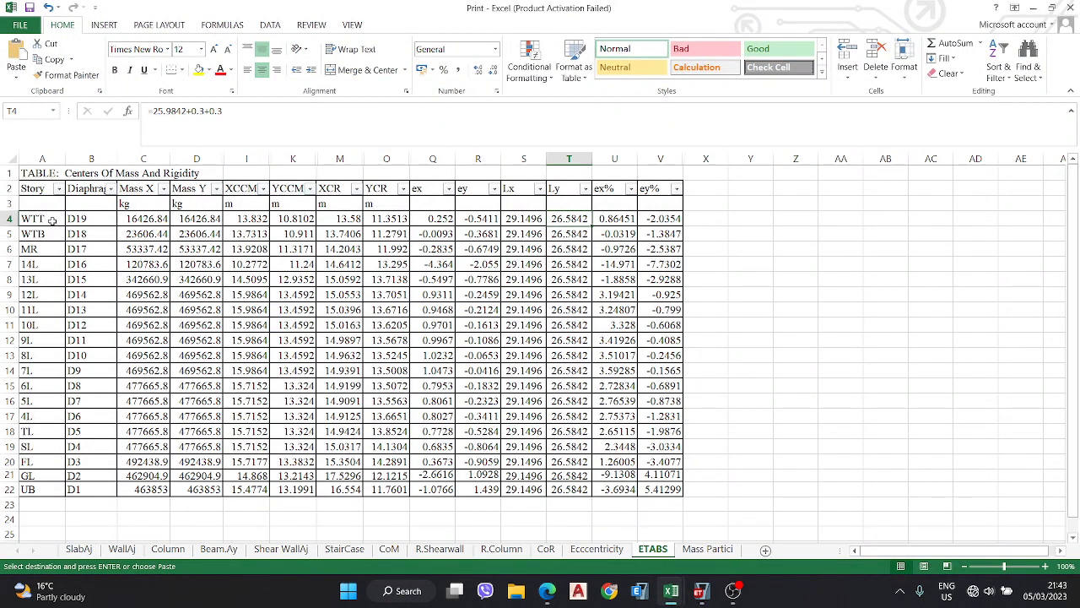
left_click(431, 192)
left_click(474, 192)
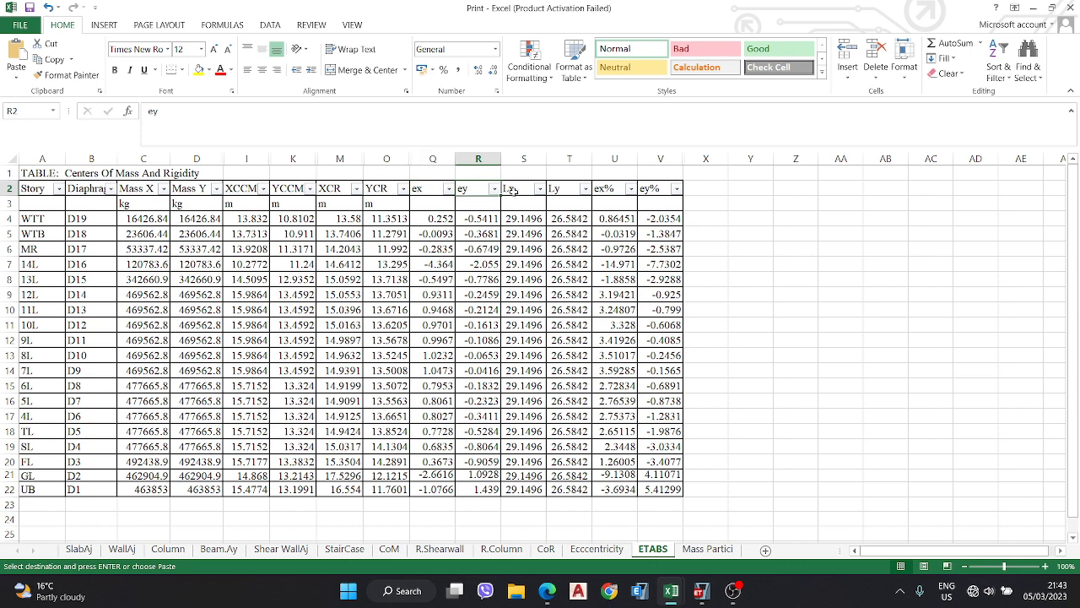
Step: Check the WTT row's eccentricity formulas, =I4-M4 for ex and =K4-O4 for ey
left_click(433, 218)
type("=I4-M4")
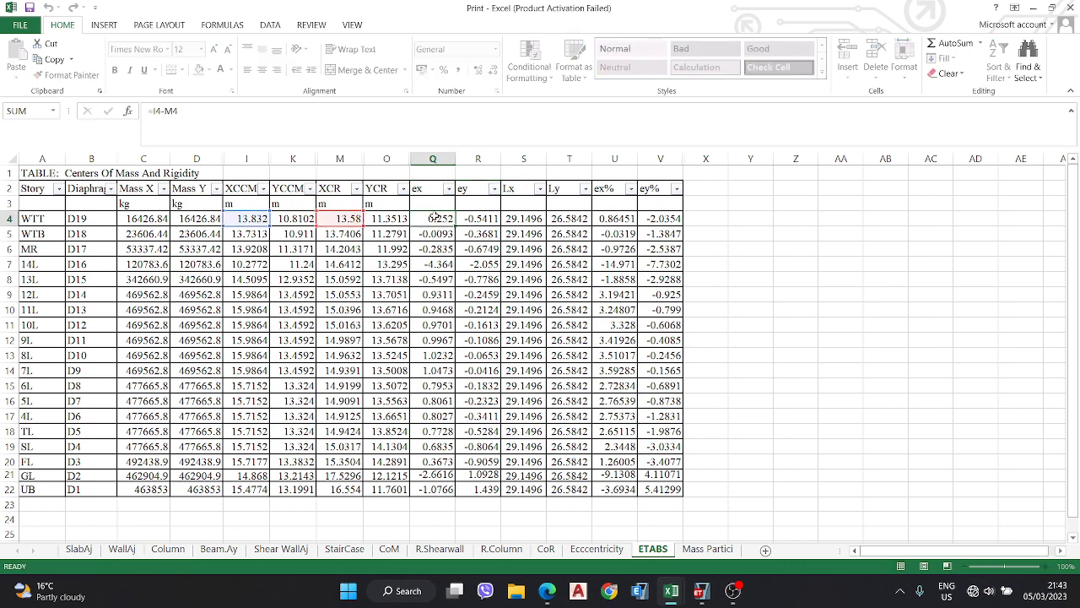
key("ctrl+Return")
left_click(474, 218)
type("=K4-O4")
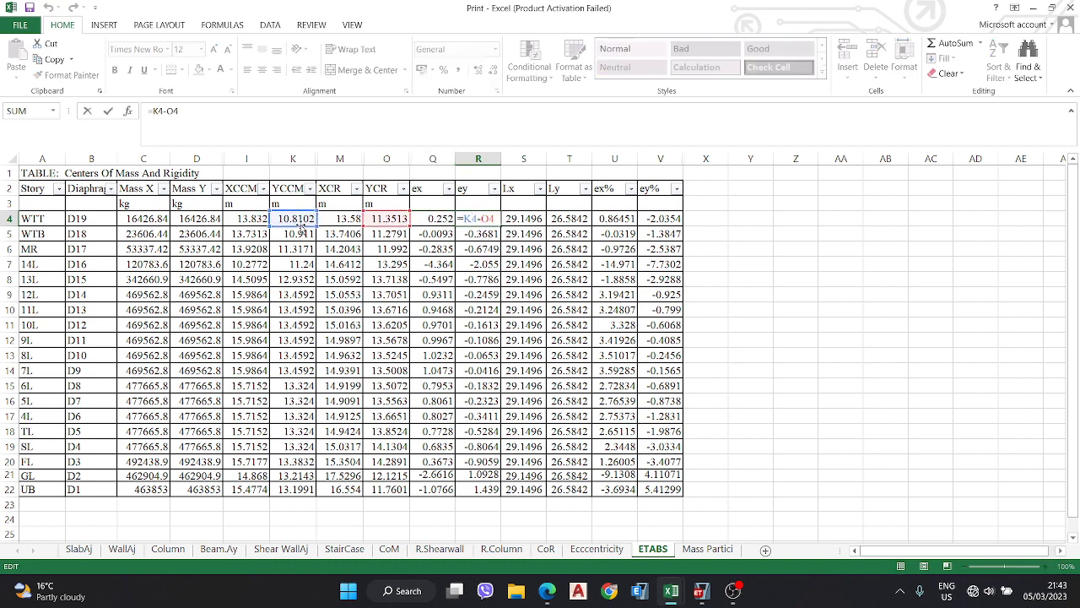
key("ctrl+Return")
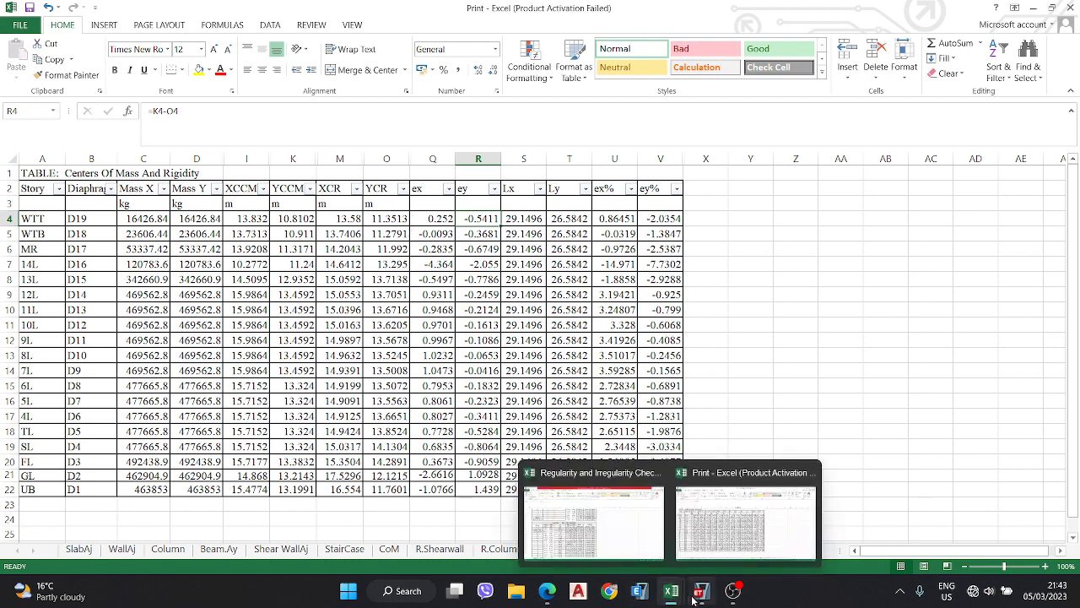
Step: Return to the Regularity and Irregularity Check workbook and review the ex and ey values in the EQ.x and EQ.y eccentricity tables
mouse_move(697, 598)
left_click(603, 523)
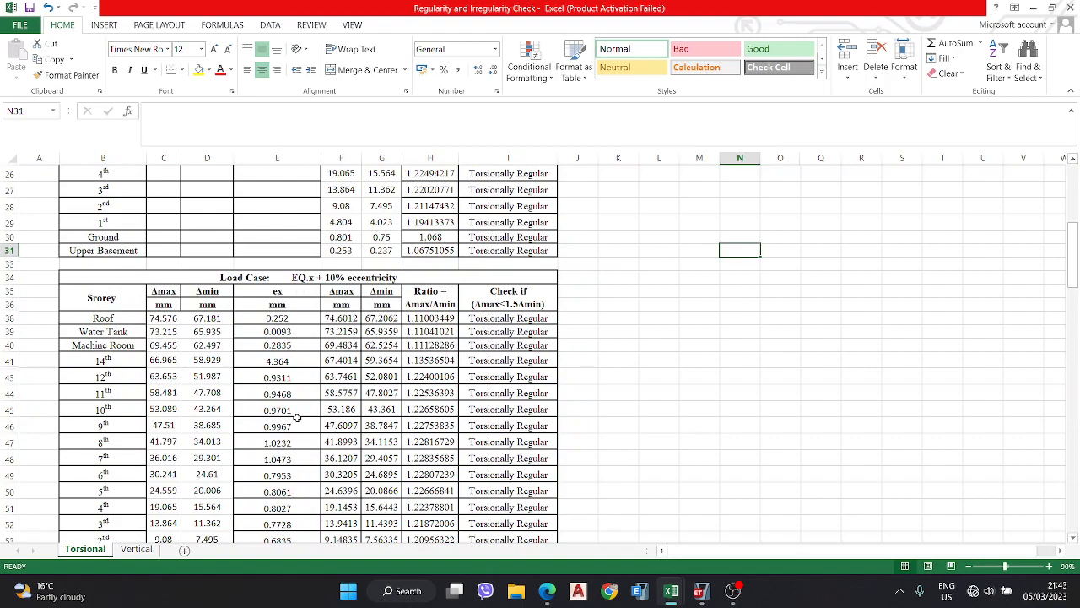
scroll(297, 417, "down", 9)
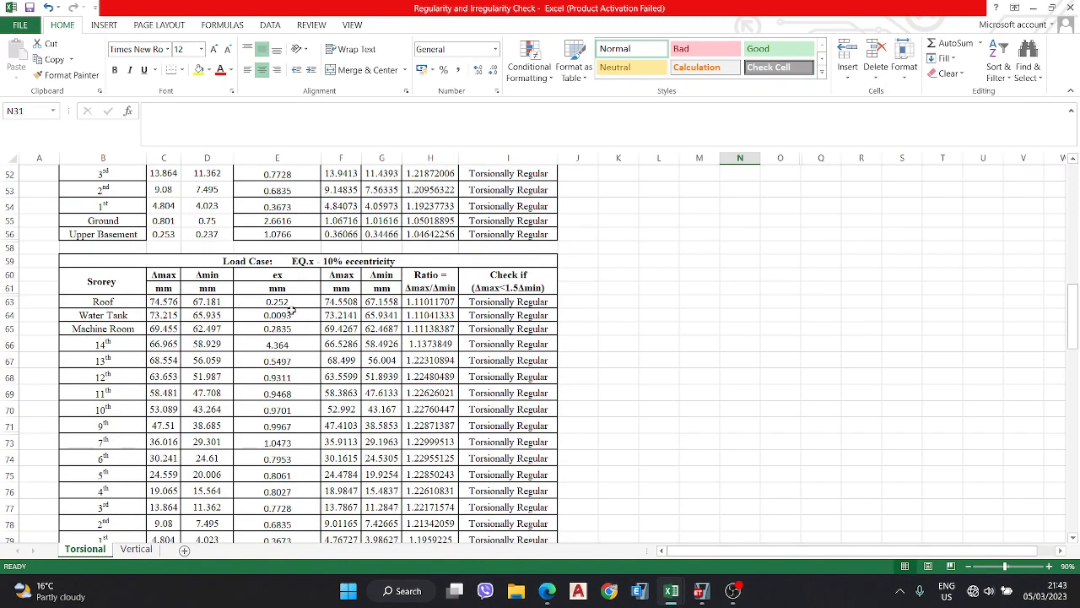
scroll(290, 310, "down", 17)
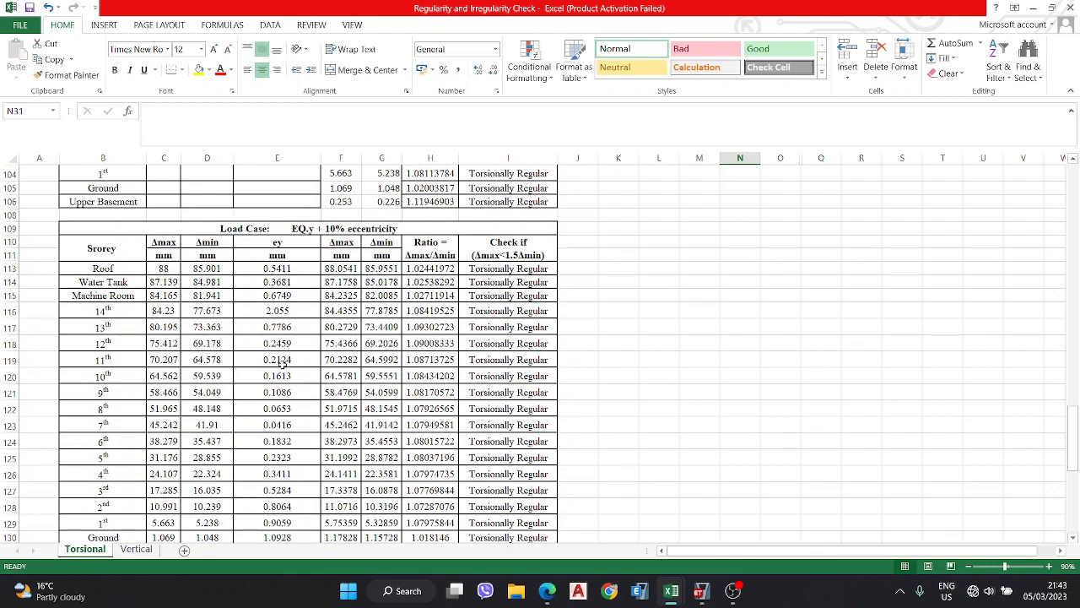
scroll(346, 250, "up", 20)
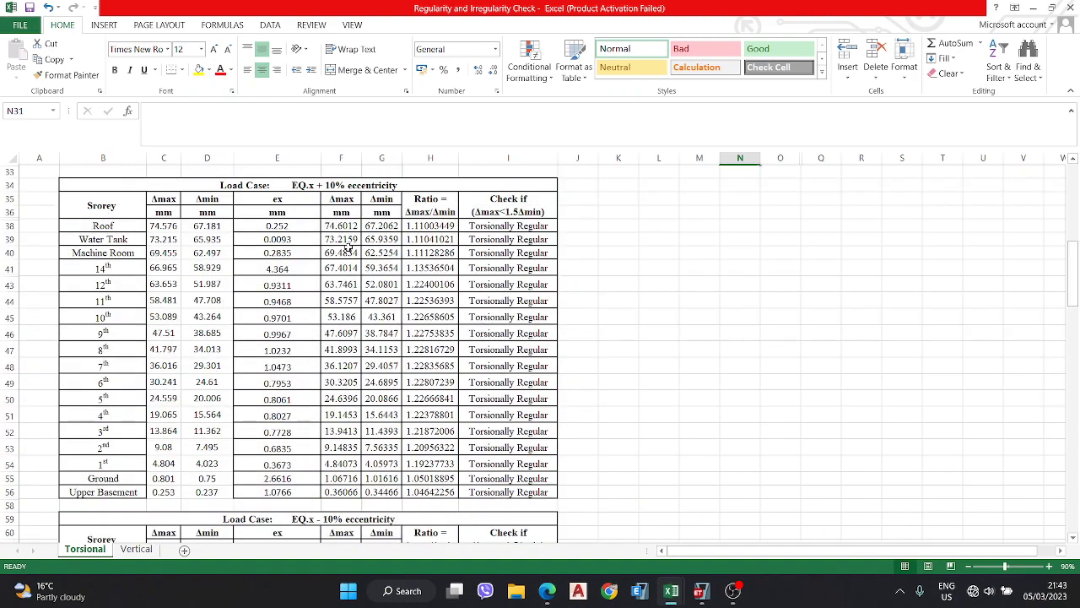
Step: Check the Roof row's Δmax formula, =C63-0.1*E63, in the EQ.x - 10% eccentricity table
scroll(338, 258, "down", 3)
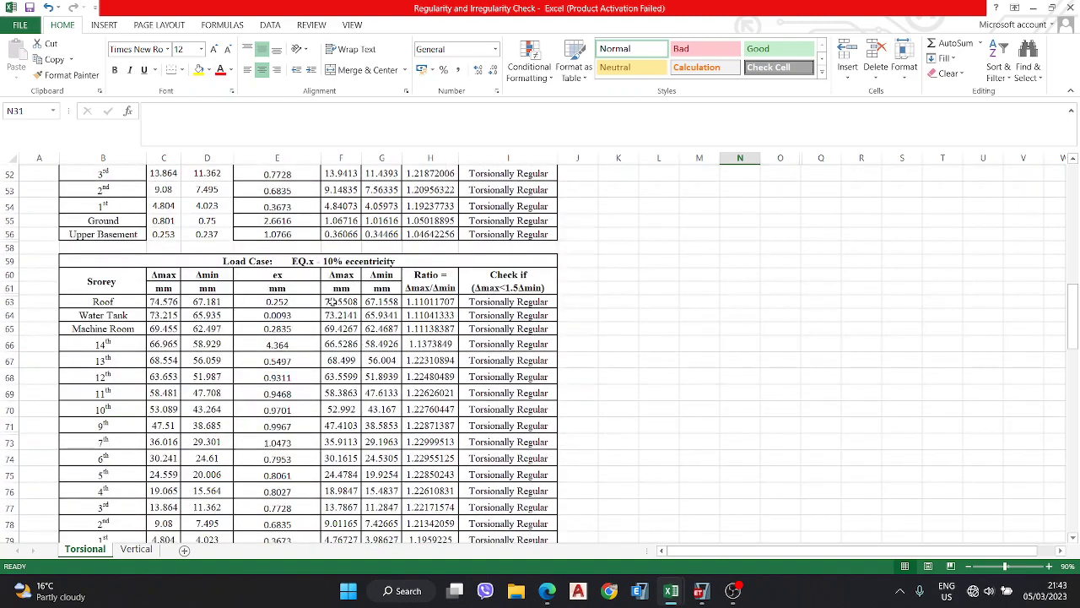
double_click(334, 301)
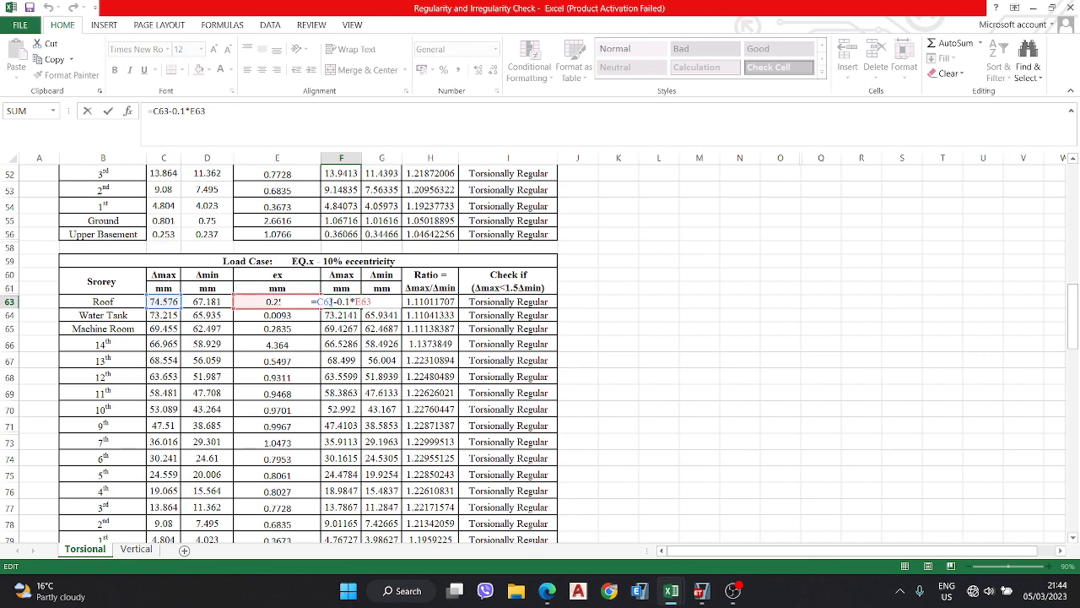
scroll(405, 295, "up", 8)
scroll(426, 295, "down", 2)
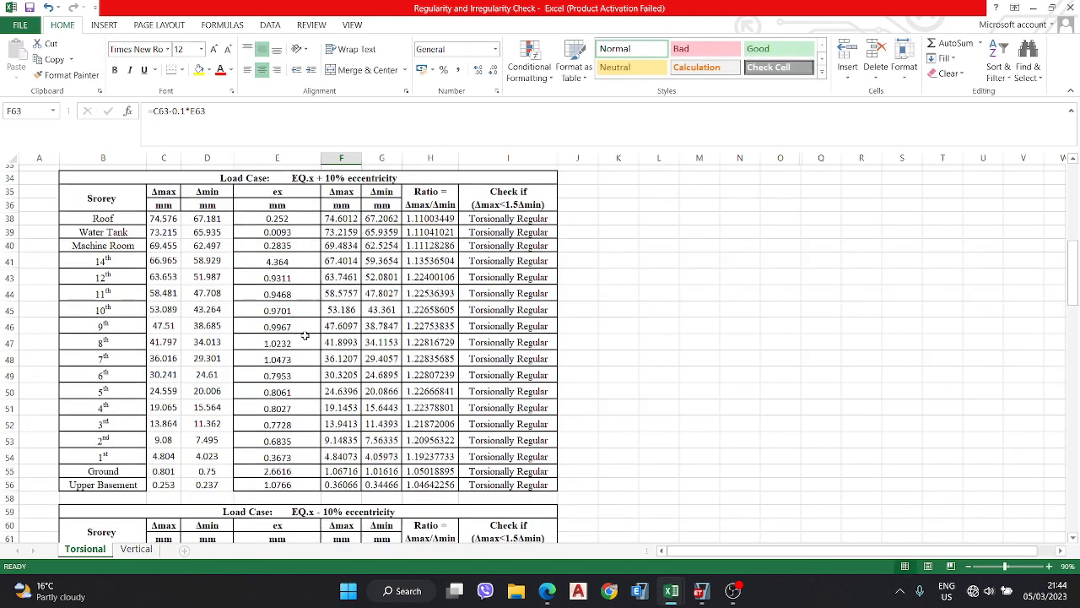
Step: Check the EQ.x + 10% eccentricity table's Roof formulas, =C38+0.1*E38 for Δmax and =D38+0.1*E38 for Δmin
scroll(379, 337, "up", 3)
left_click(342, 334)
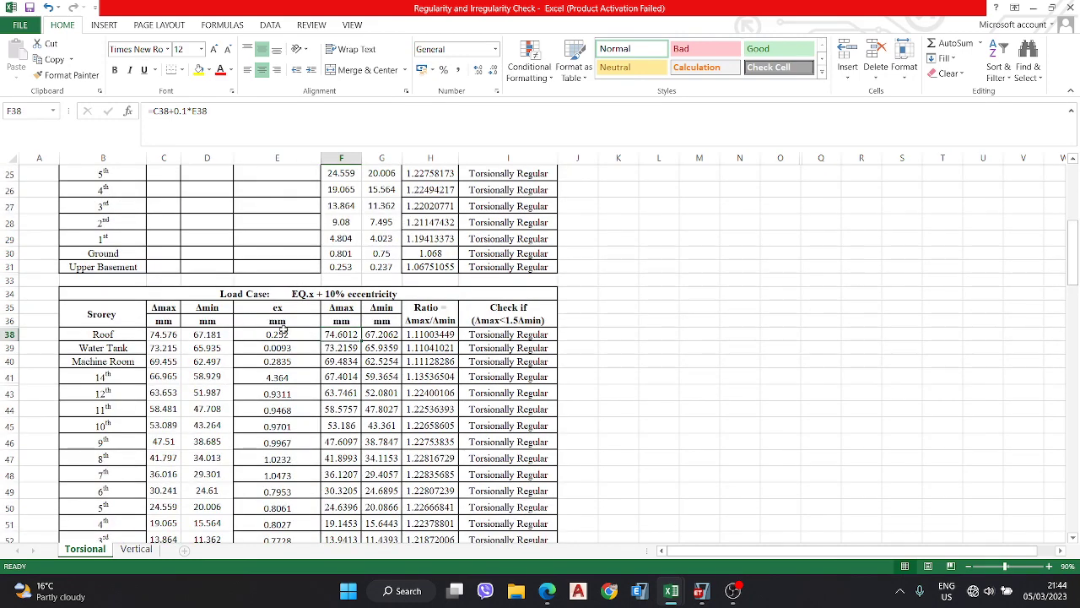
double_click(337, 334)
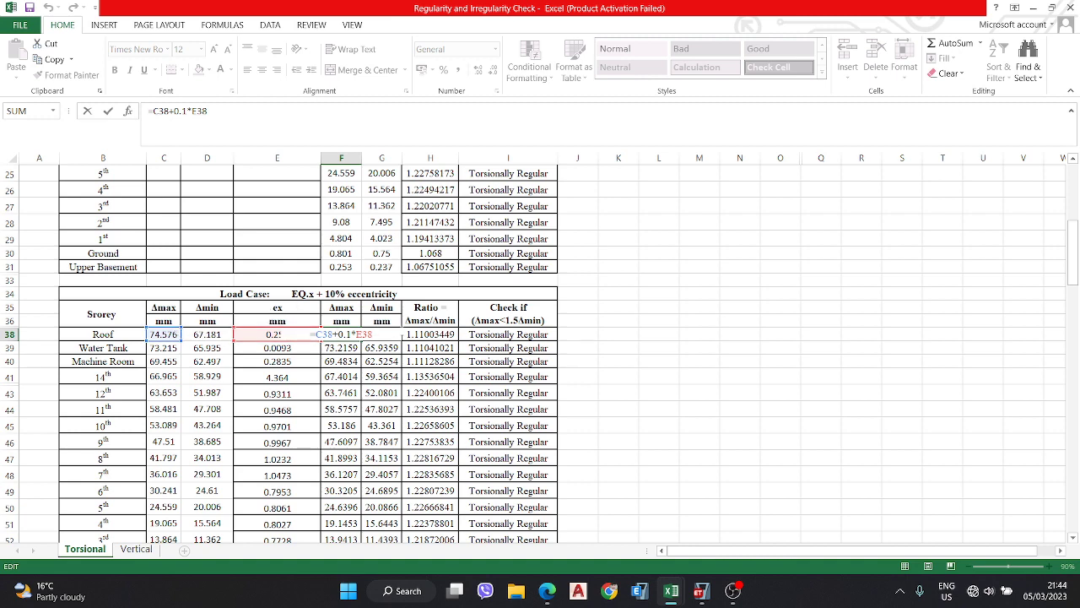
key("Return")
double_click(381, 335)
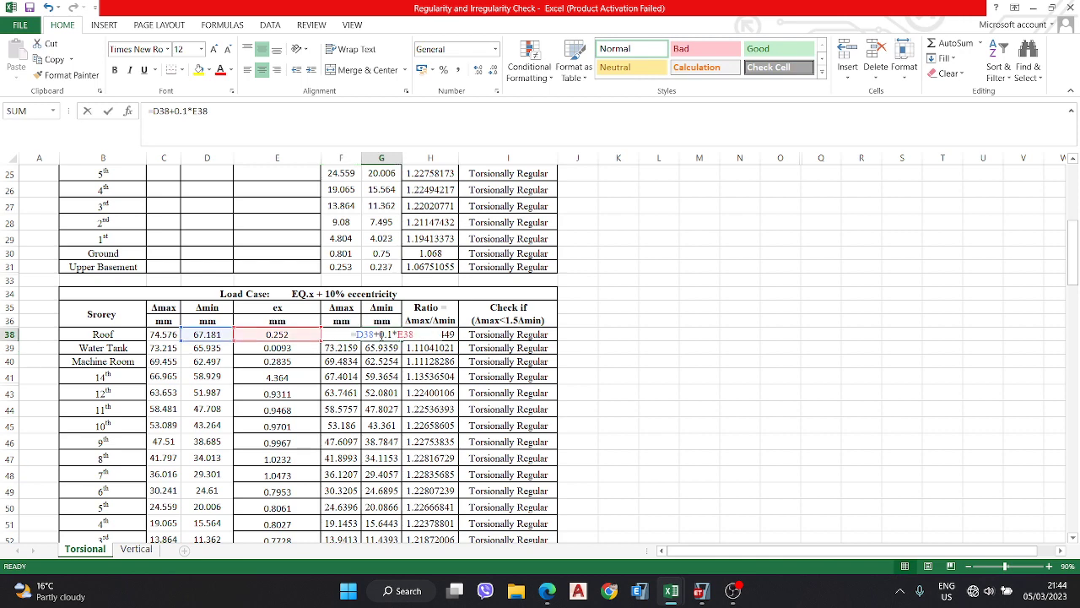
key("Return")
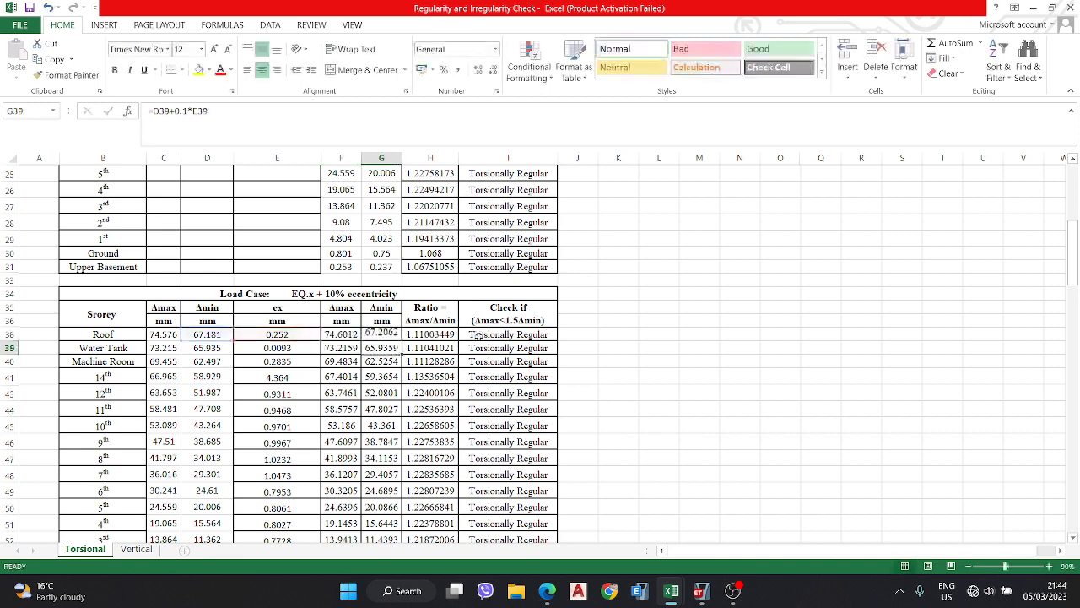
Step: Check the EQ.x + 10% eccentricity Roof row's ratio formula, =F38/G38, and the 1.5 limit in its torsional regularity formula
double_click(444, 335)
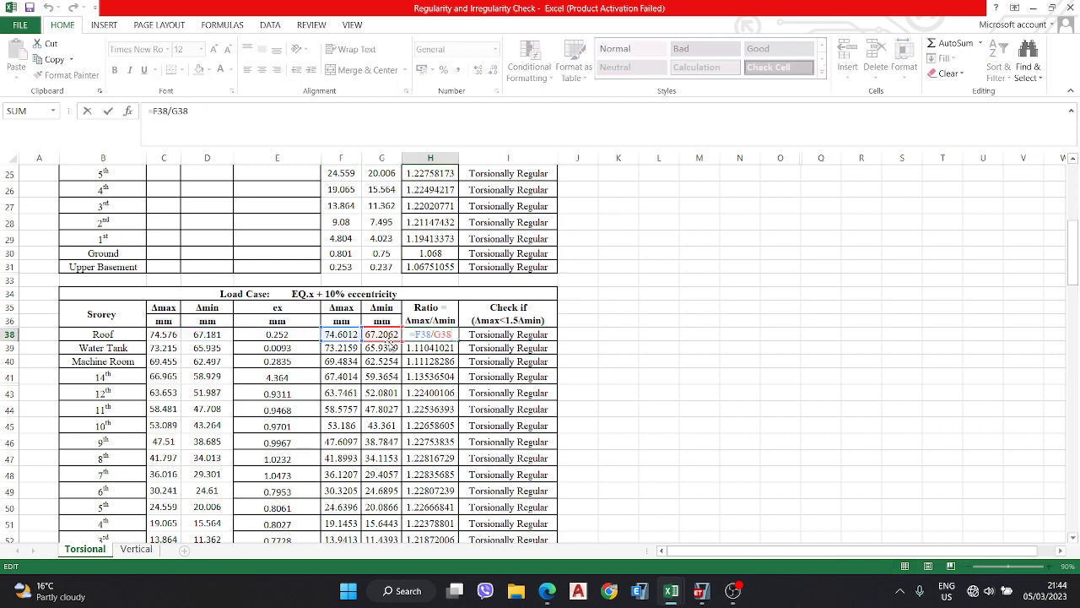
key("Escape")
key("Right")
key("F2")
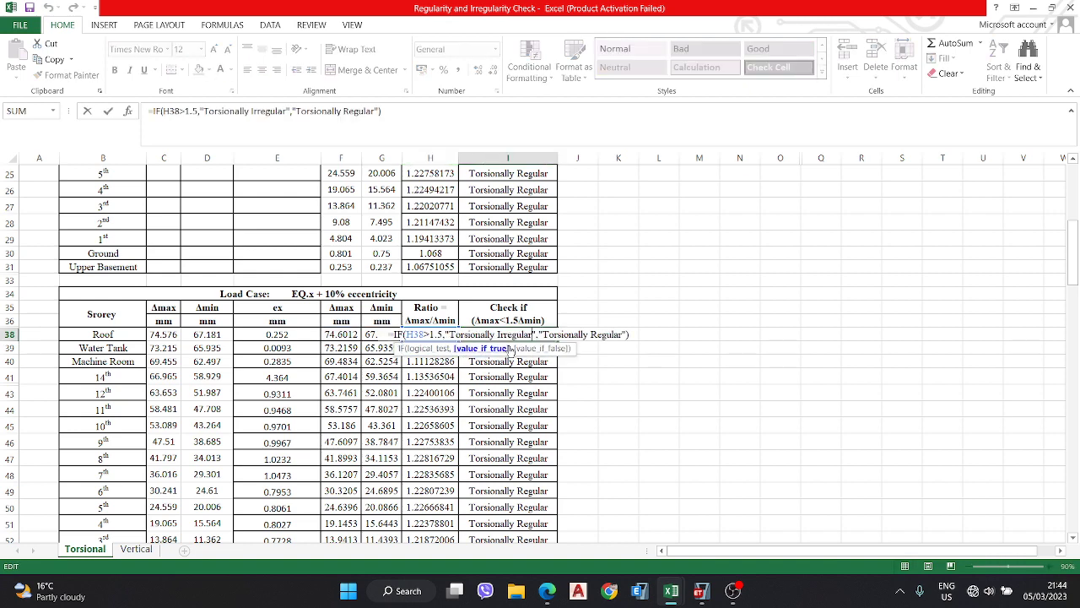
Step: Recheck the Roof row's IF formula that labels EQ.x + 10% eccentricity ratios above 1.5 as Torsionally Irregular
left_click(662, 295)
left_click(507, 334)
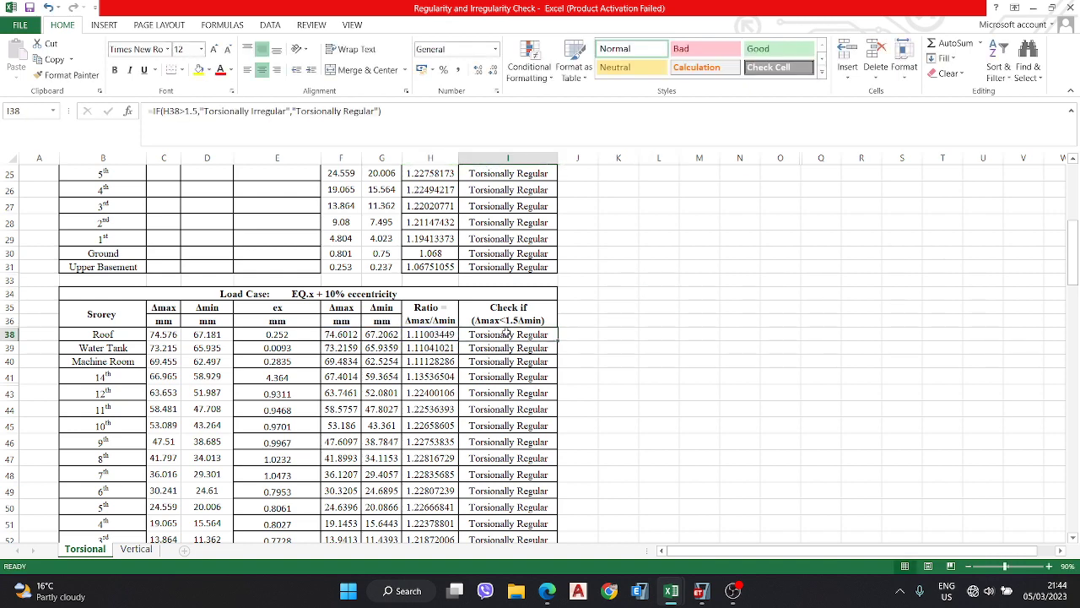
double_click(507, 334)
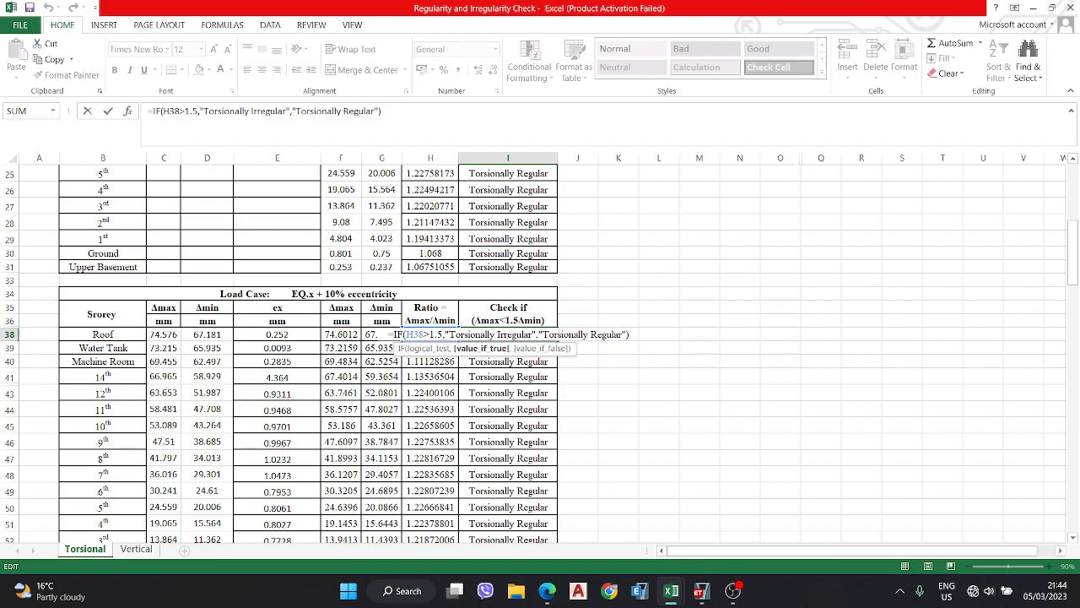
left_click(742, 266)
Step: Review the Roof row's Δmax formula, =C63-0.1*E63, in the EQ.x - 10% eccentricity table
scroll(339, 293, "down", 2)
scroll(339, 293, "down", 7)
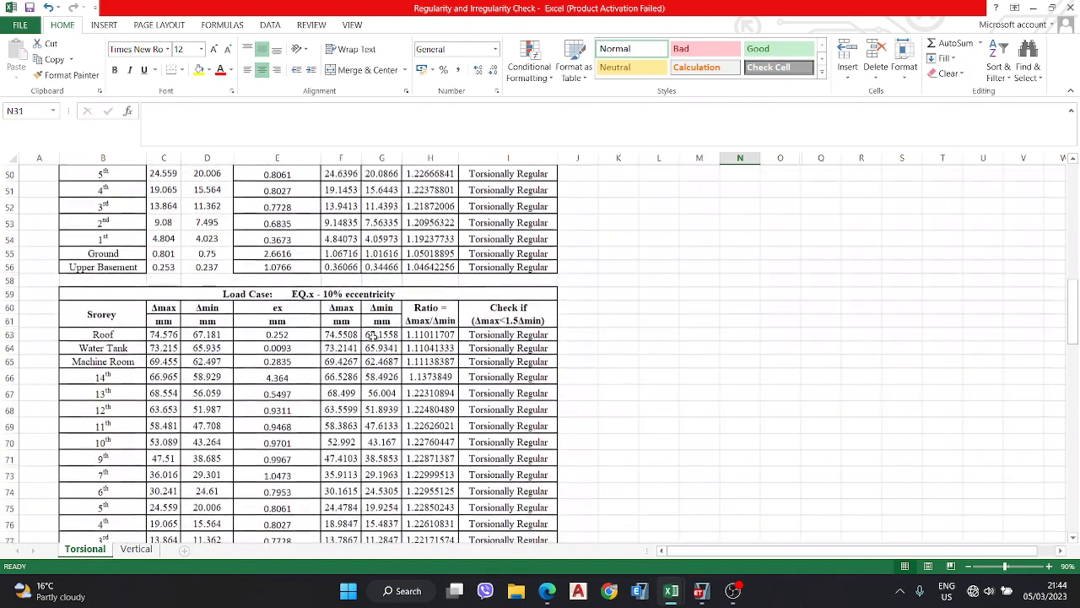
left_click(374, 335)
double_click(341, 335)
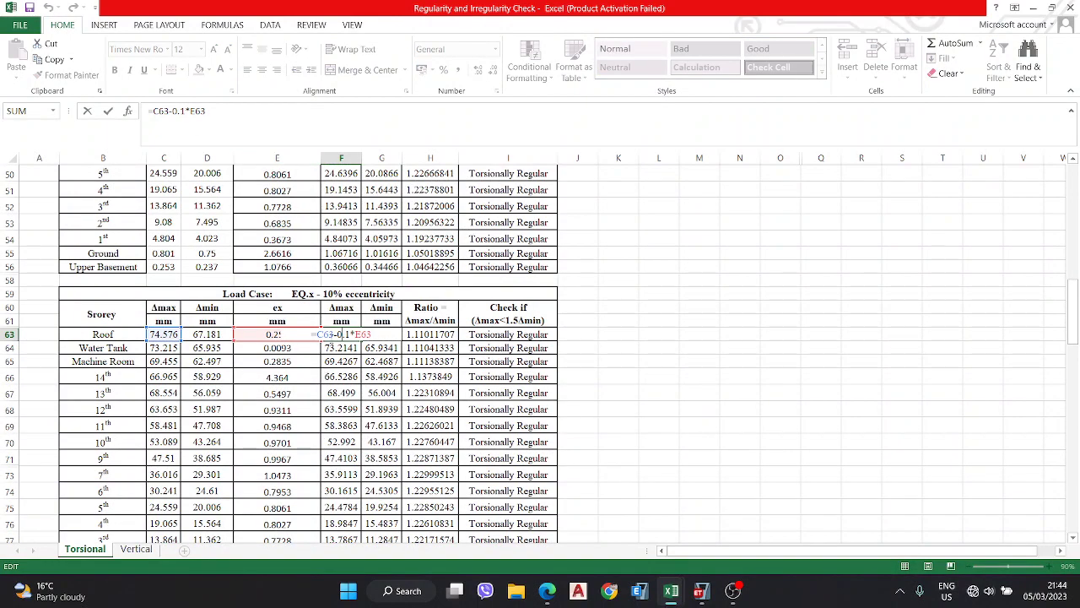
key("Return")
Step: Review the EQ.y load case table and the EQ.y + 10% eccentricity table below it
left_click(375, 340)
key("ctrl+Down")
key("Down")
scroll(302, 323, "down", 8)
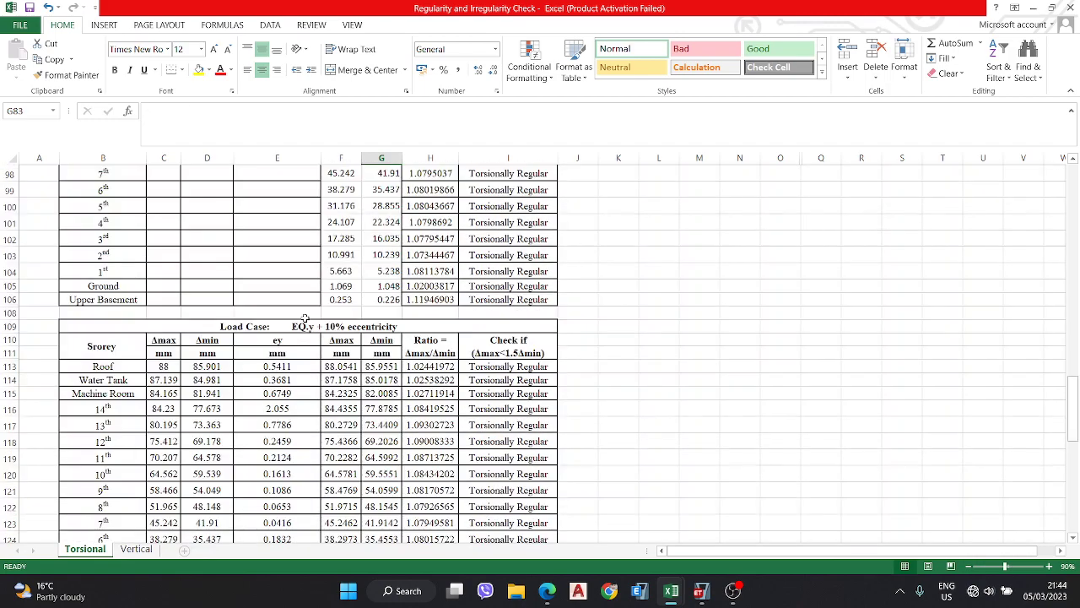
scroll(187, 400, "up", 9)
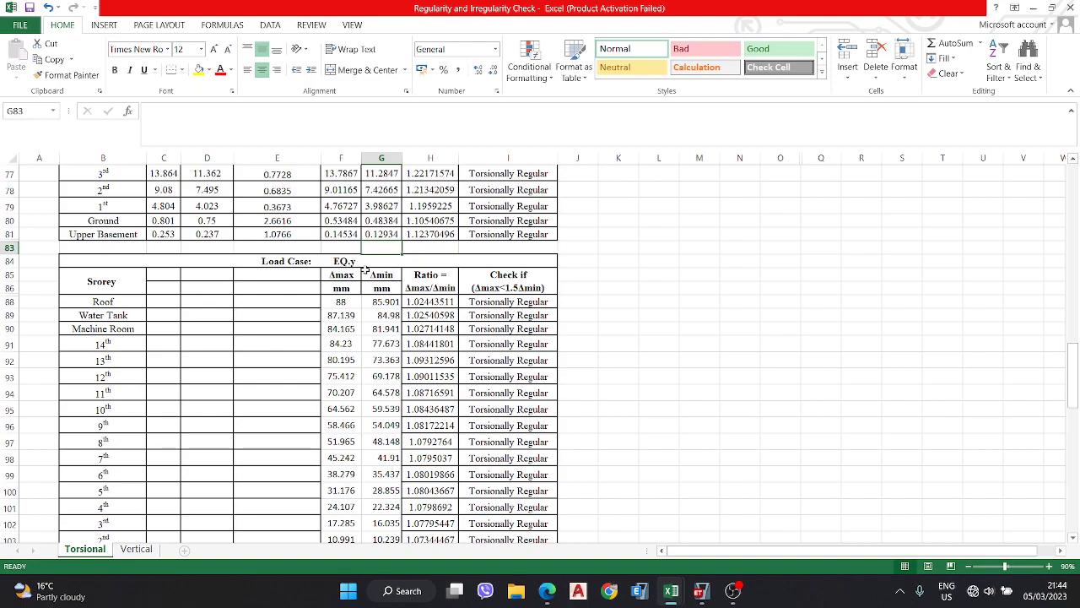
scroll(381, 267, "down", 7)
scroll(200, 449, "down", 2)
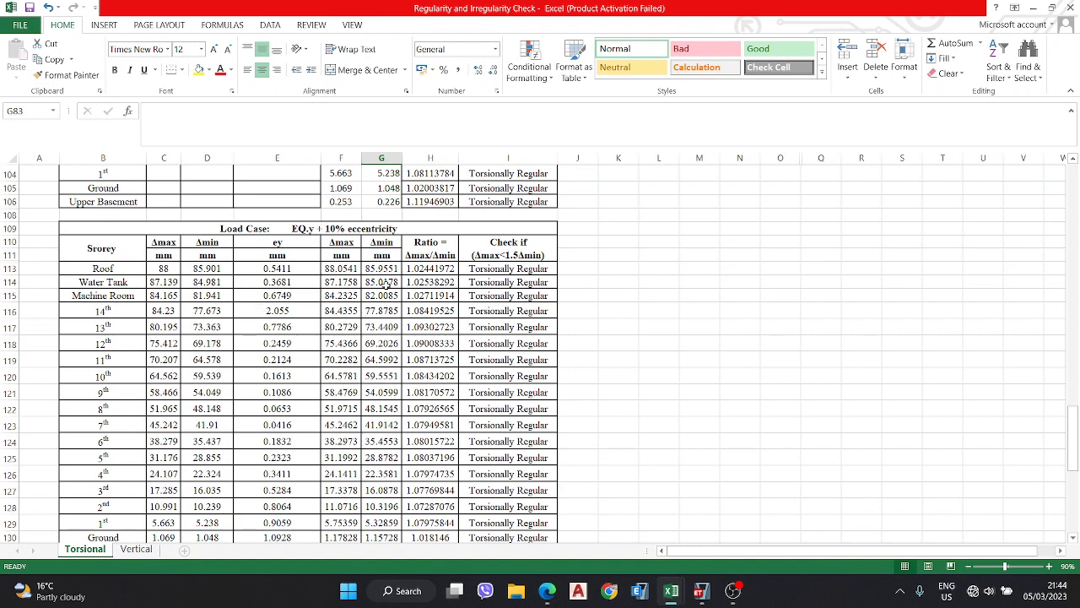
mouse_move(671, 590)
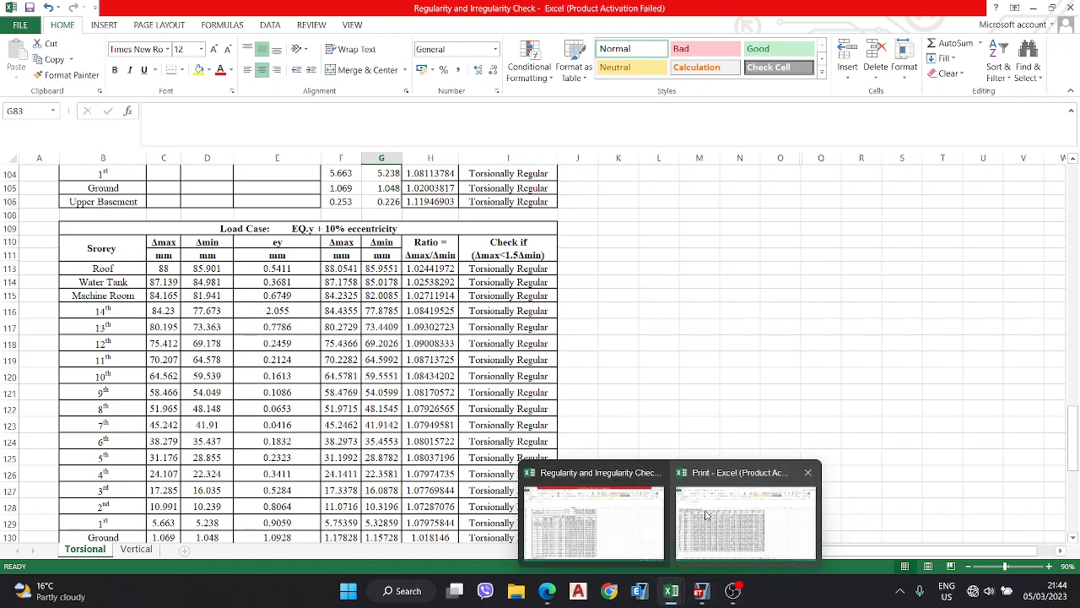
left_click(827, 557)
mouse_move(671, 591)
left_click(612, 535)
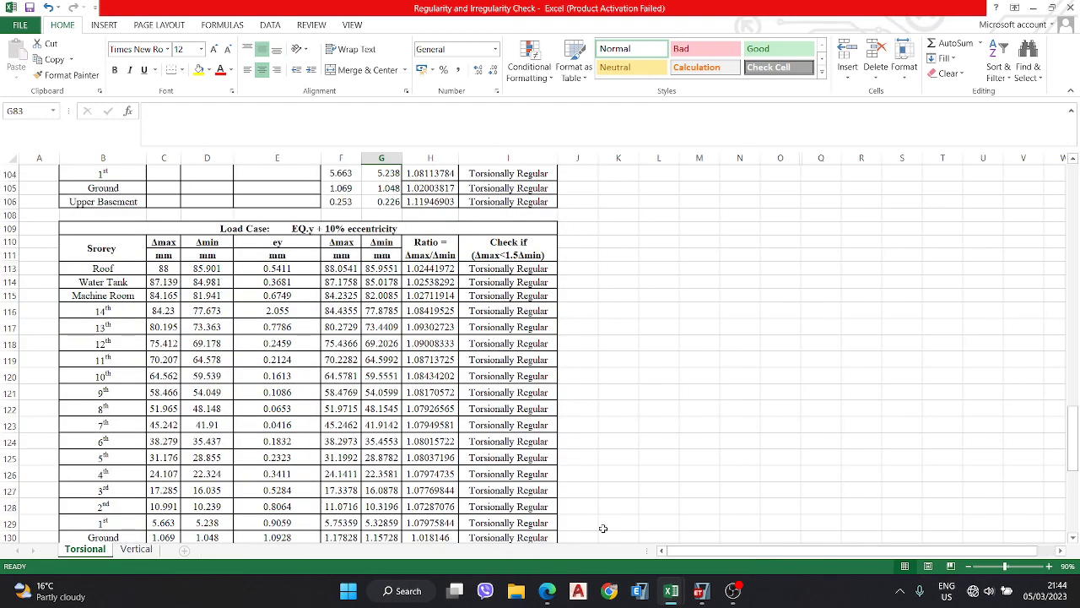
Step: Check the EQ.y + 10% eccentricity table's Roof formulas for Δmax, =C113+0.1*E113, and for Δmin
left_click(345, 270)
key("ctrl+Down")
scroll(364, 307, "up", 5)
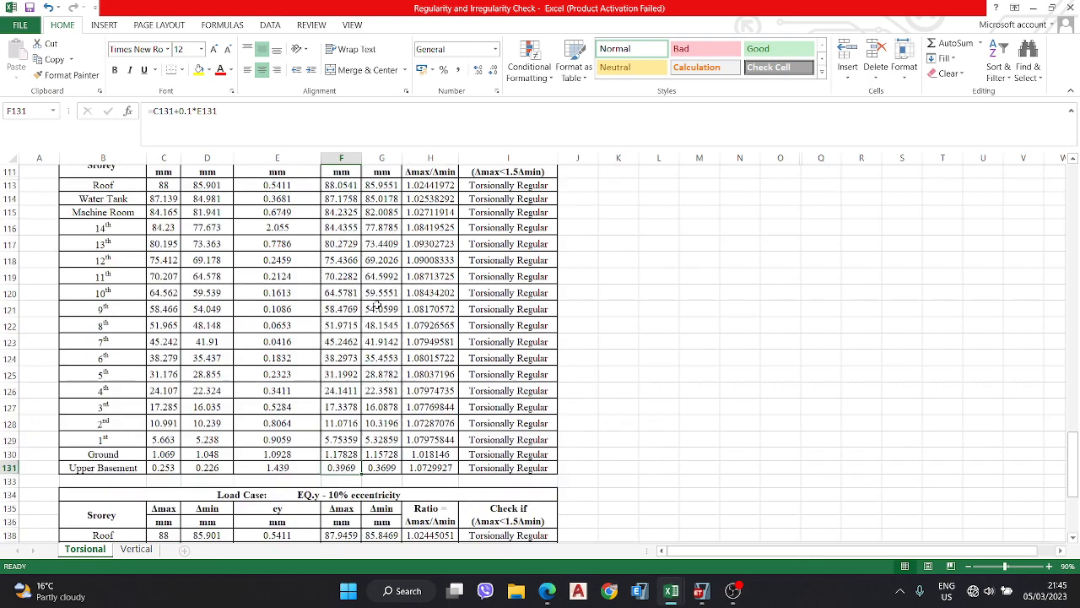
double_click(341, 252)
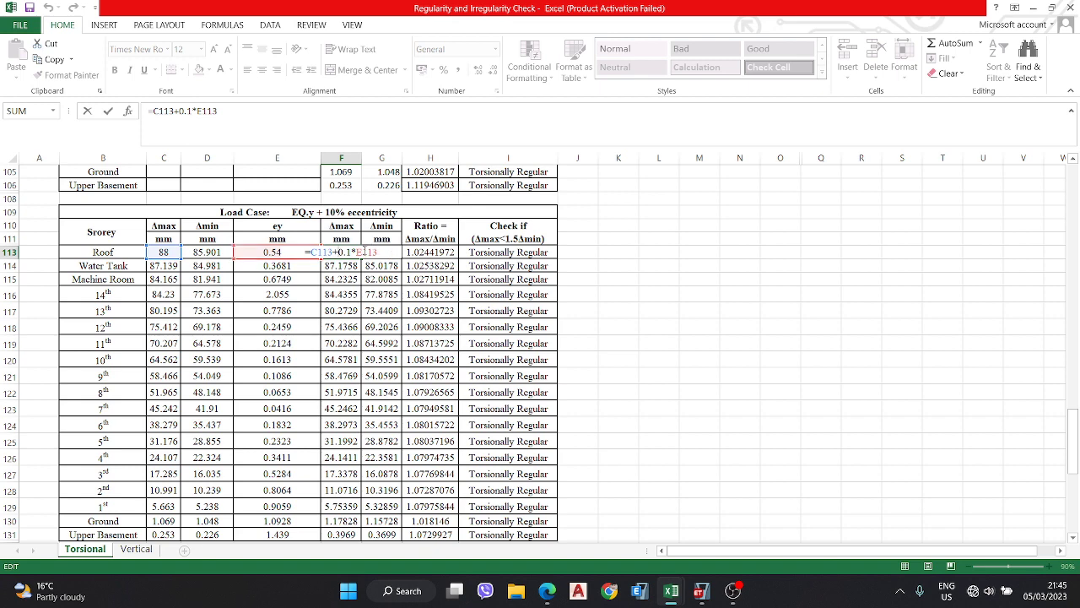
key("Return")
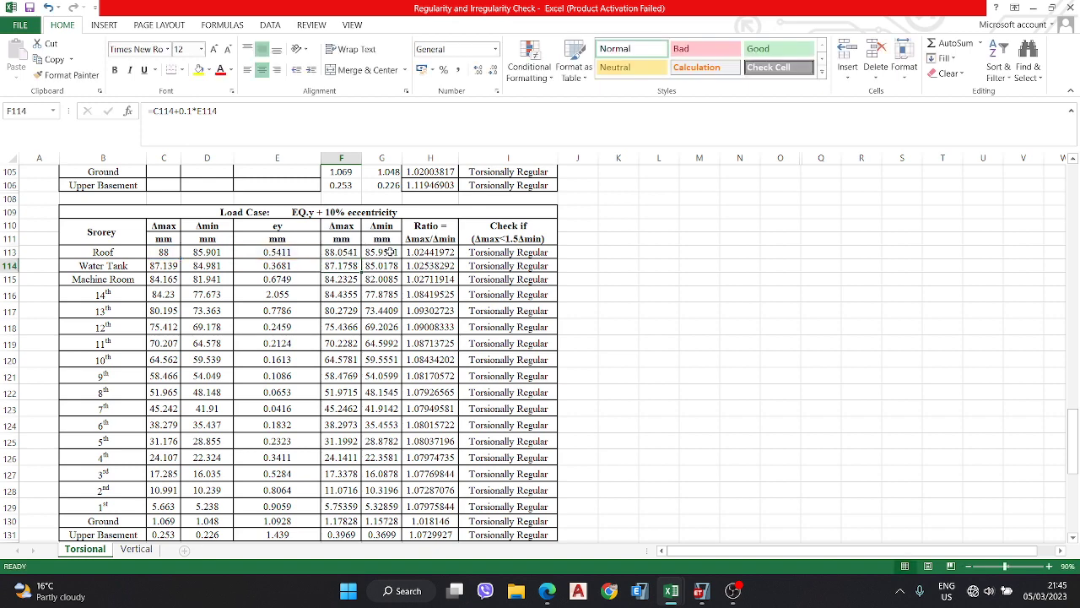
double_click(391, 252)
key("Return")
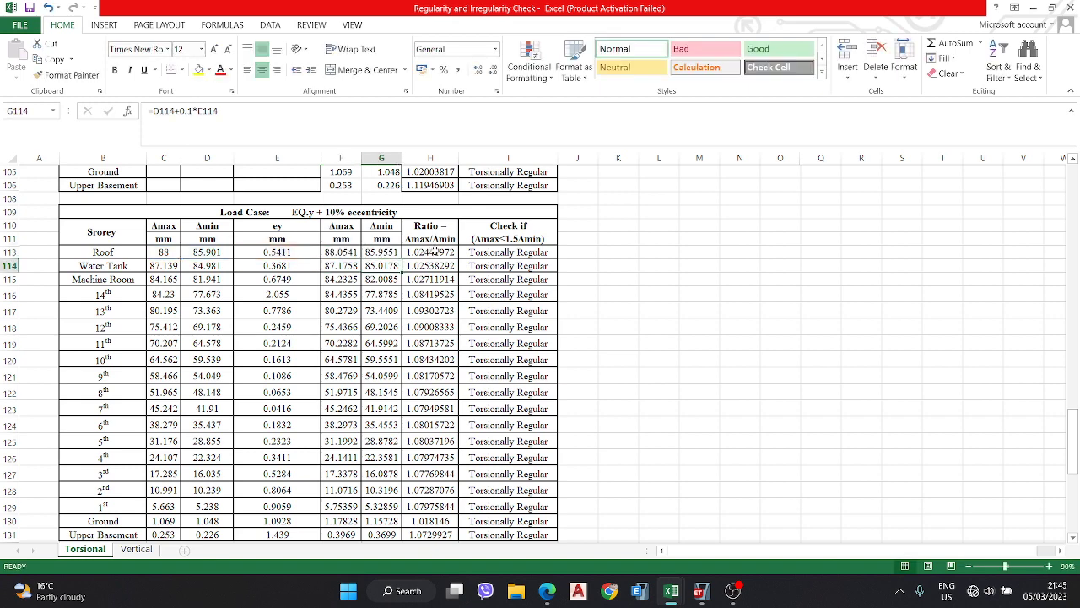
Step: Check the EQ.y + 10% eccentricity Roof row's ratio formula and the H113>1.5 condition in its torsional regularity formula
double_click(432, 252)
key("Return")
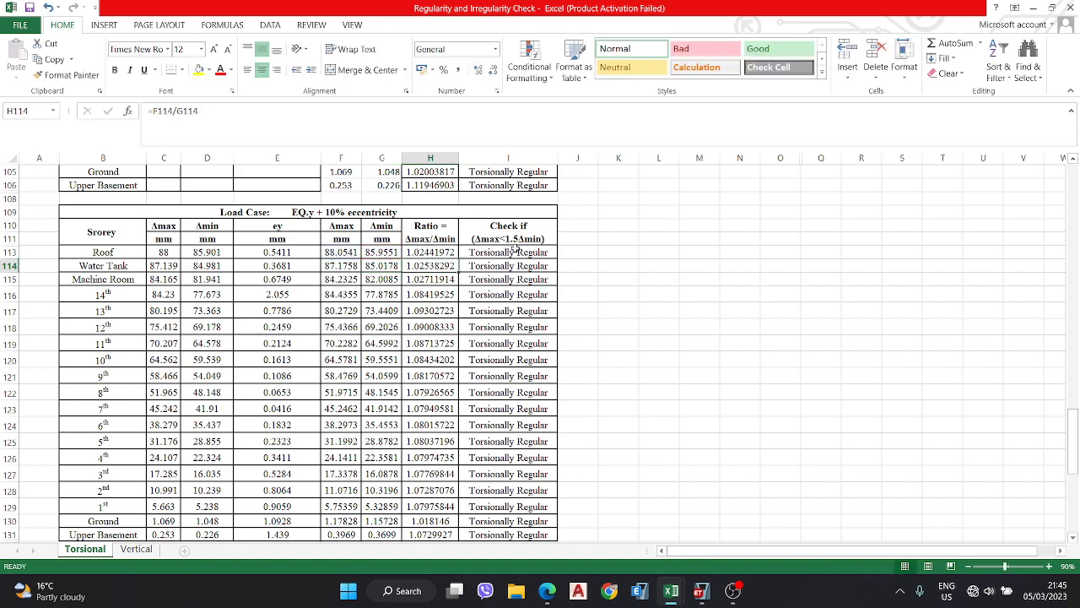
left_click(521, 252)
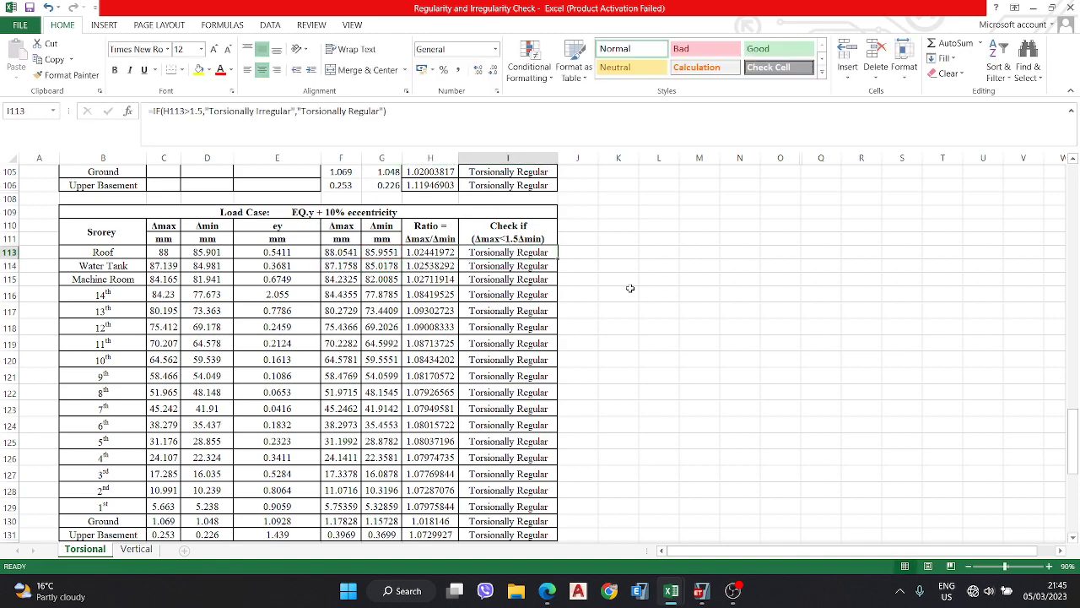
Step: Review the torsional regularity results in the EQ.y - 10% eccentricity table and back through the other load case tables
scroll(630, 289, "up", 5)
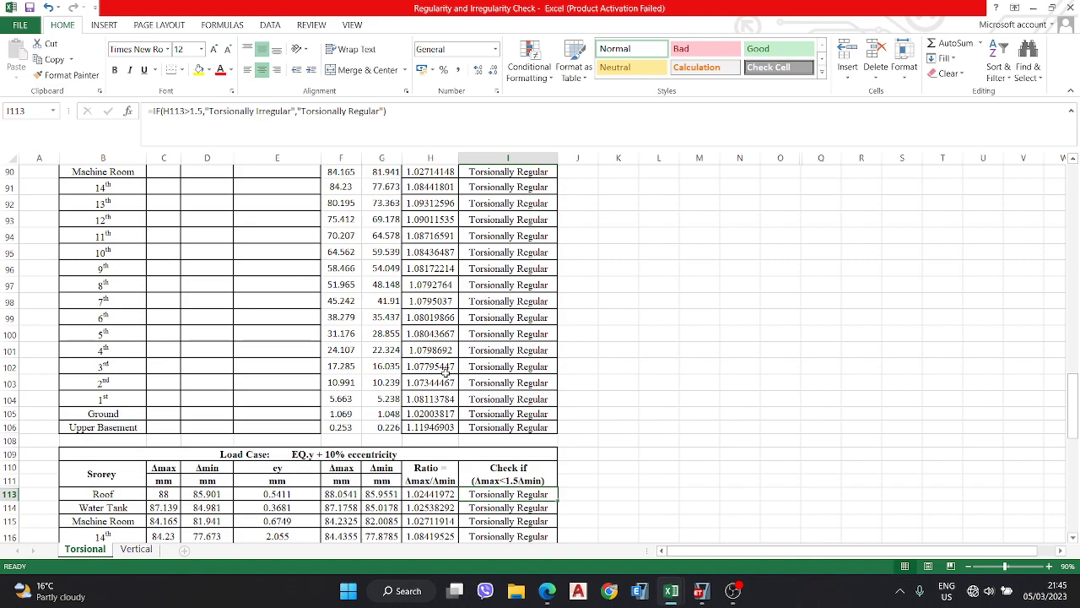
scroll(369, 436, "down", 11)
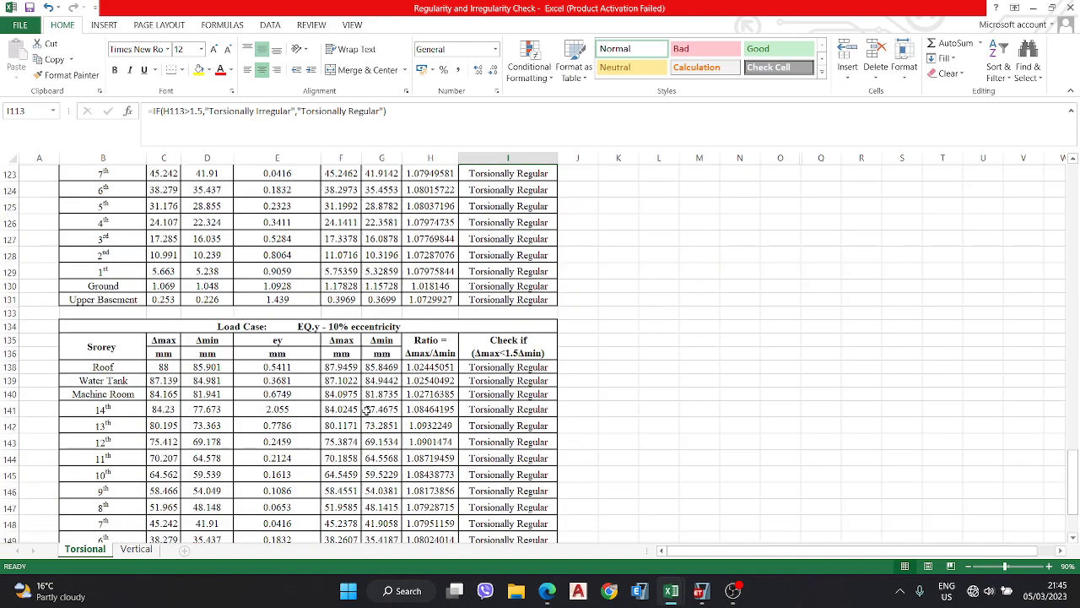
scroll(250, 353, "down", 1)
scroll(251, 353, "down", 3)
left_click(764, 367)
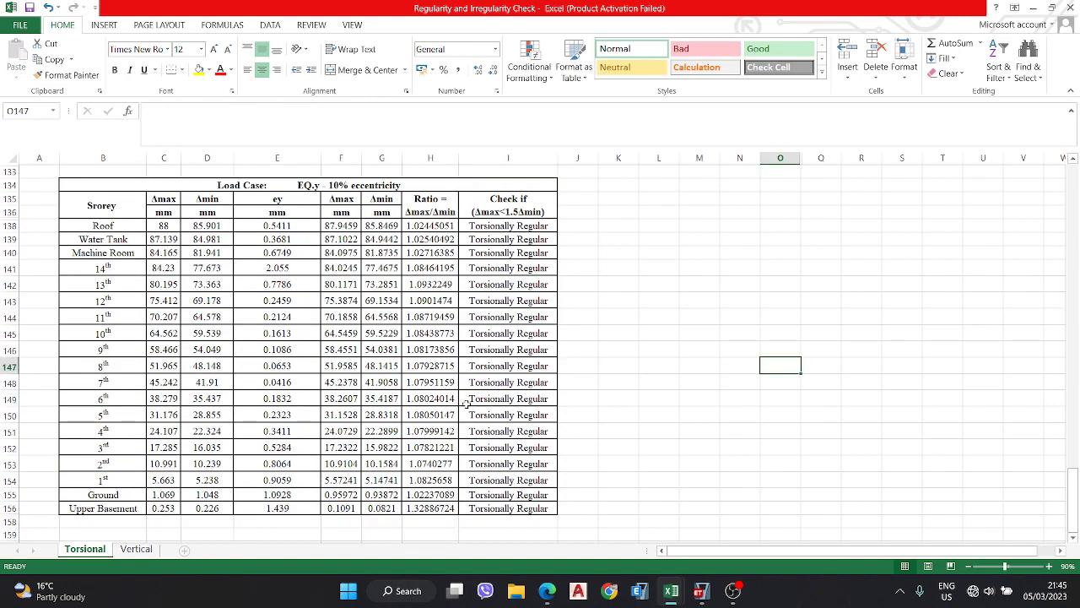
scroll(533, 477, "up", 9)
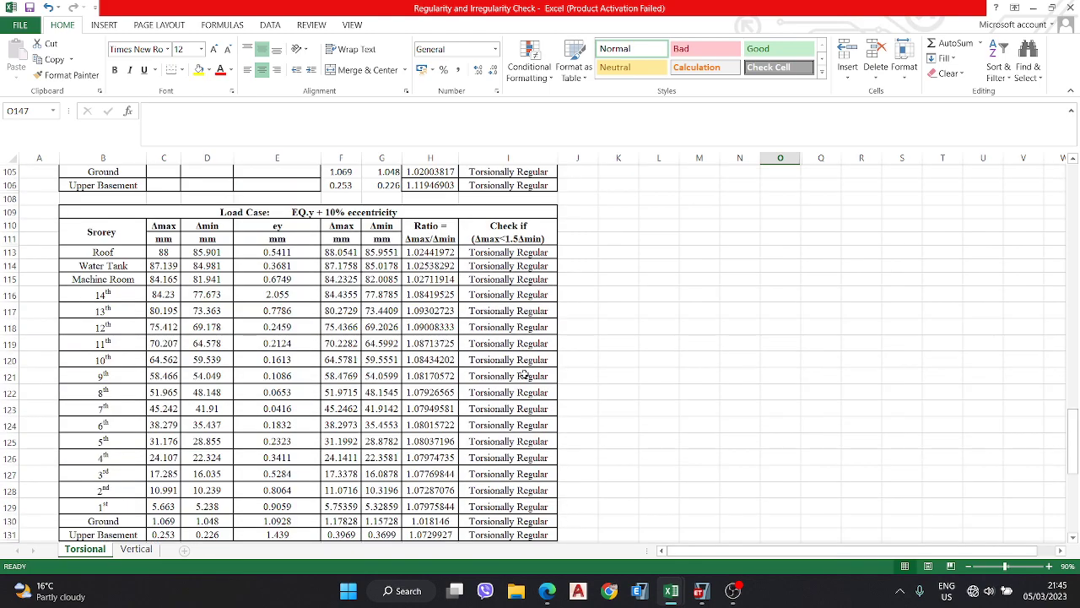
scroll(522, 463, "up", 20)
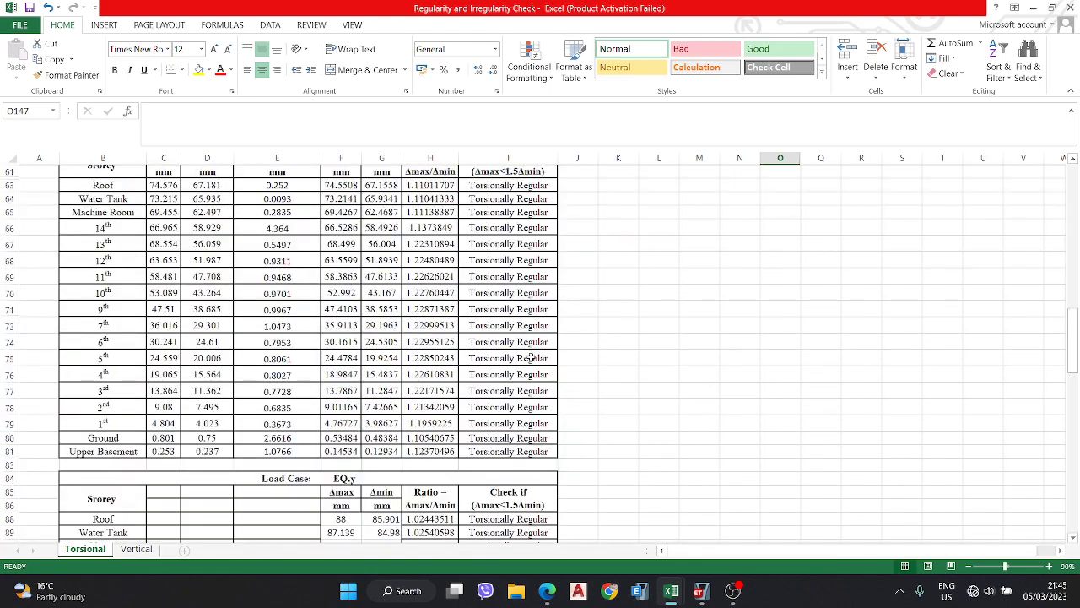
scroll(485, 282, "up", 9)
Step: Switch to ETABS and close the open table window over the model views
mouse_move(672, 598)
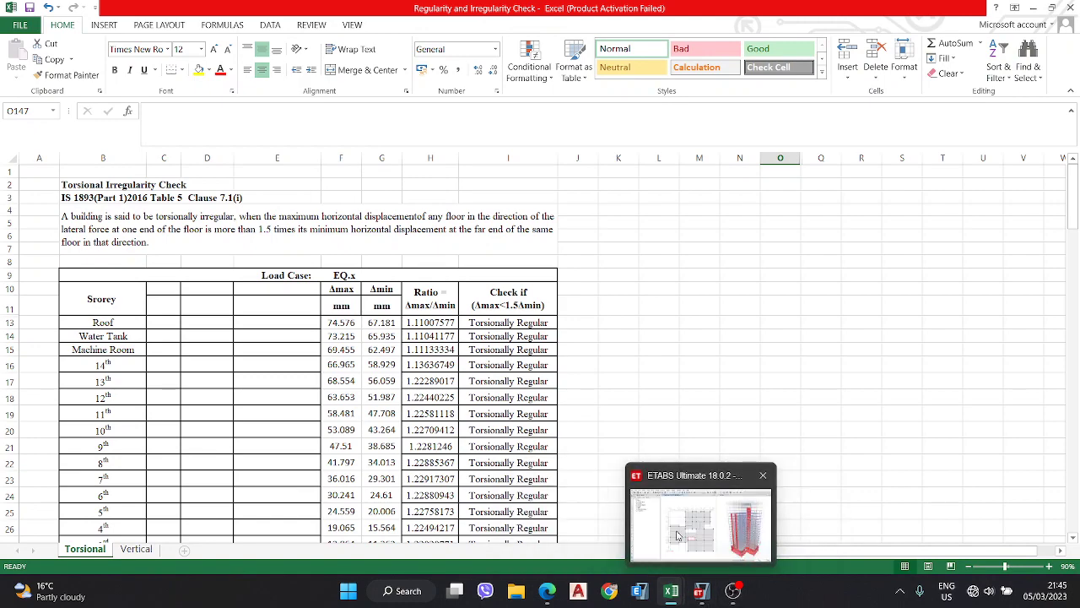
left_click(700, 591)
left_click(849, 110)
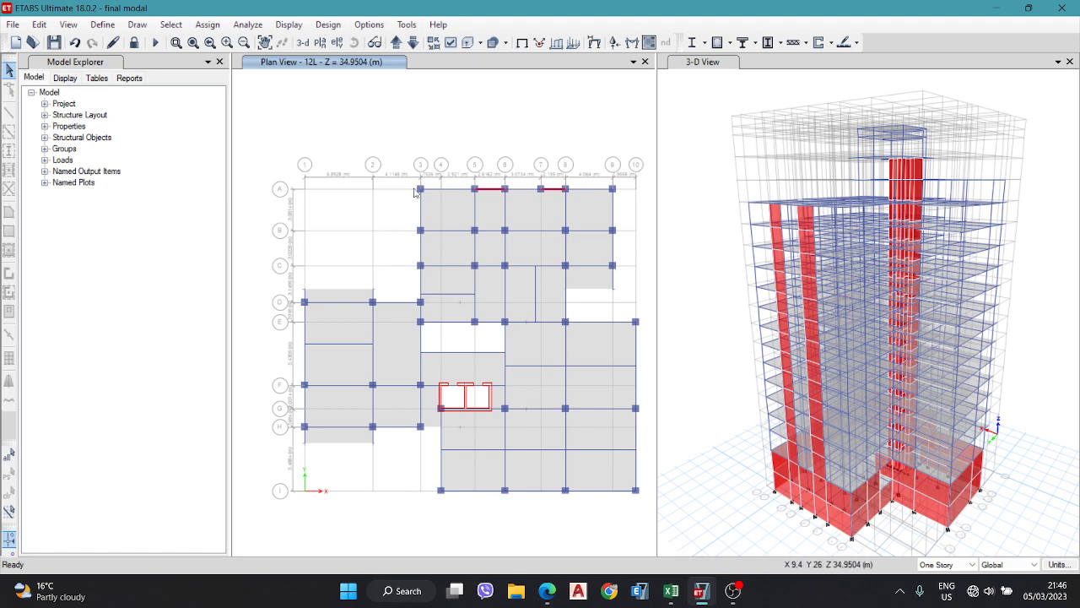
Step: Switch to the IS 1893 PDF in Edge and read Table 5's second torsional irregularity condition, on the natural period of the torsional mode
left_click(548, 591)
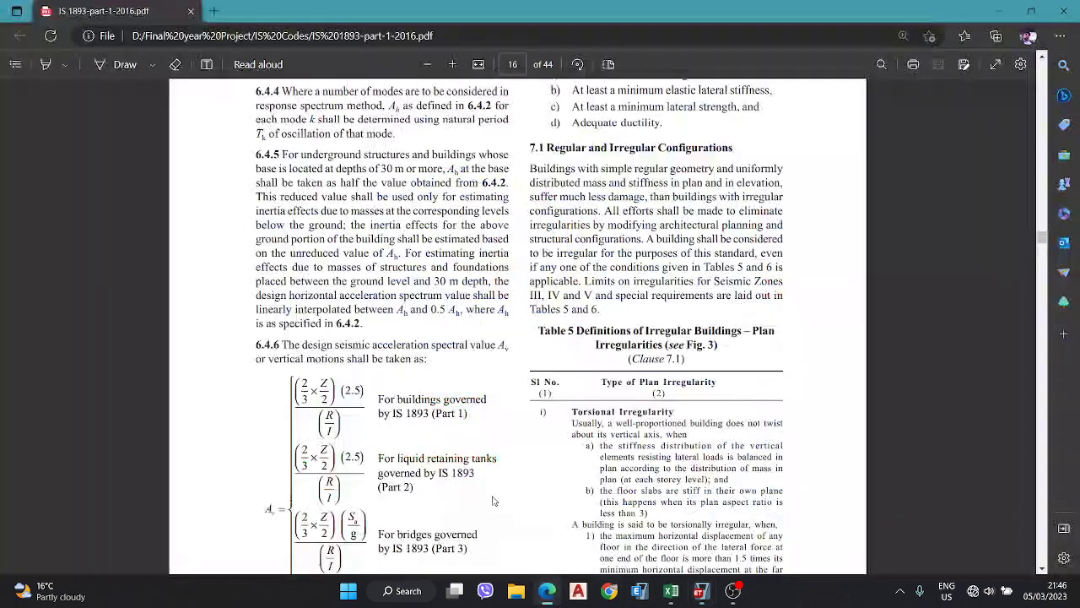
scroll(667, 406, "down", 3)
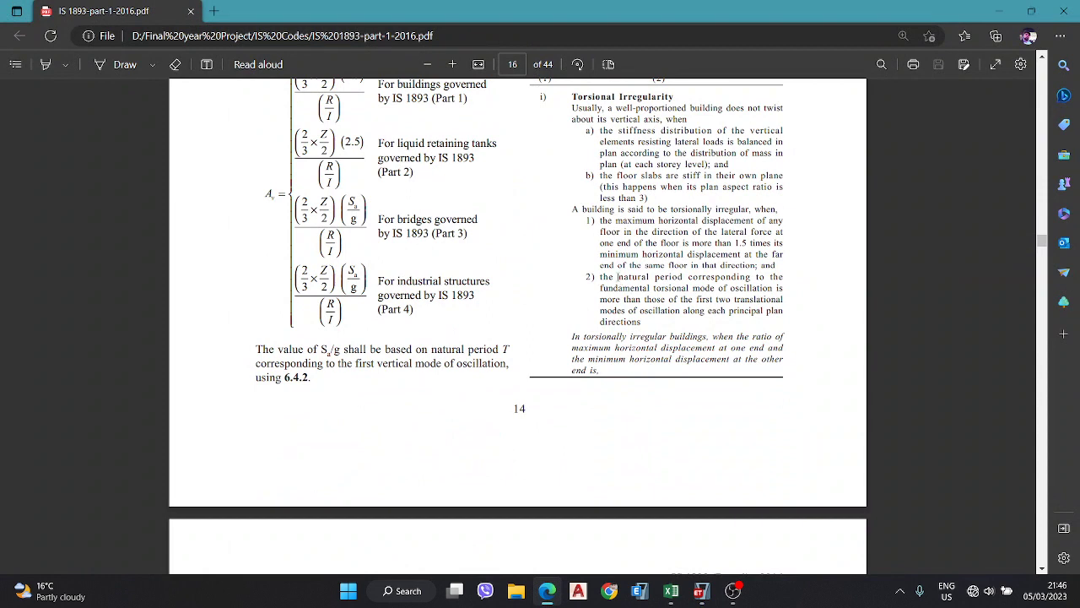
left_click_drag(615, 276, 742, 309)
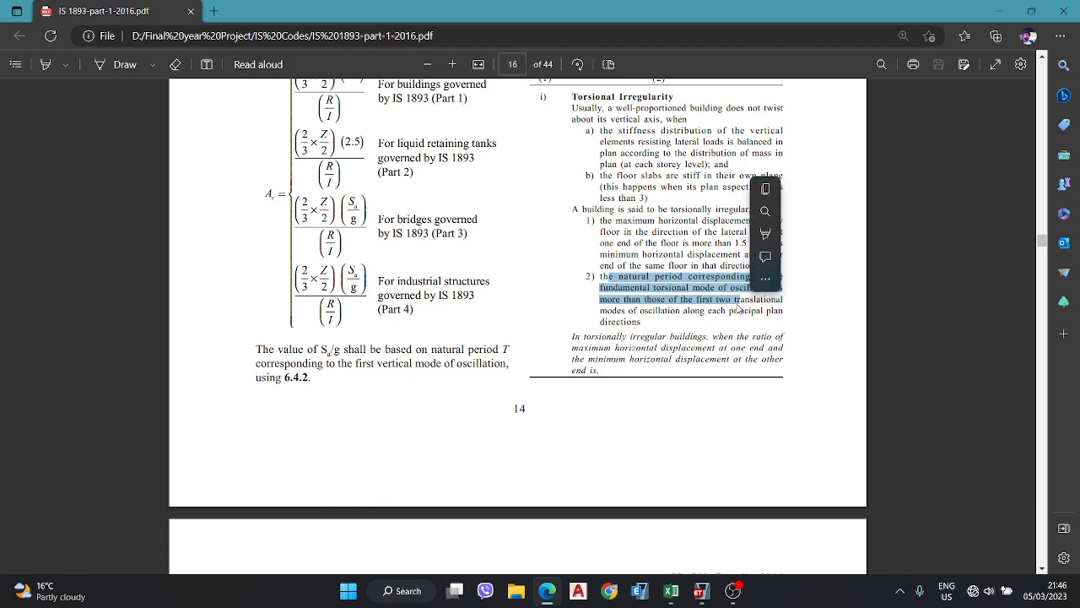
left_click(697, 314)
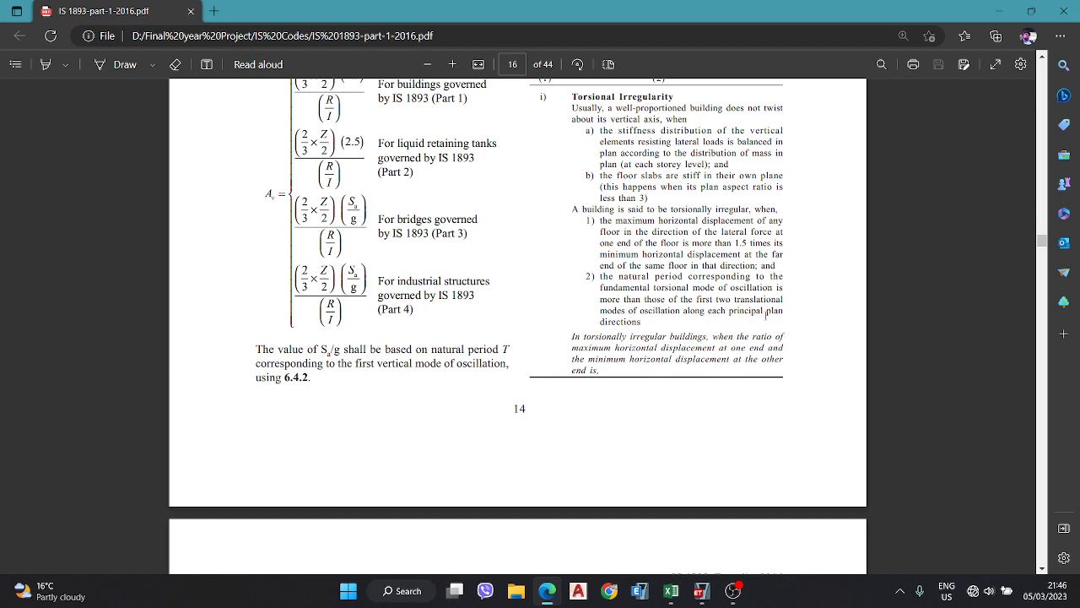
Step: Return to ETABS and show the Modal Participating Mass Ratios table from the structure output analysis results
left_click(999, 11)
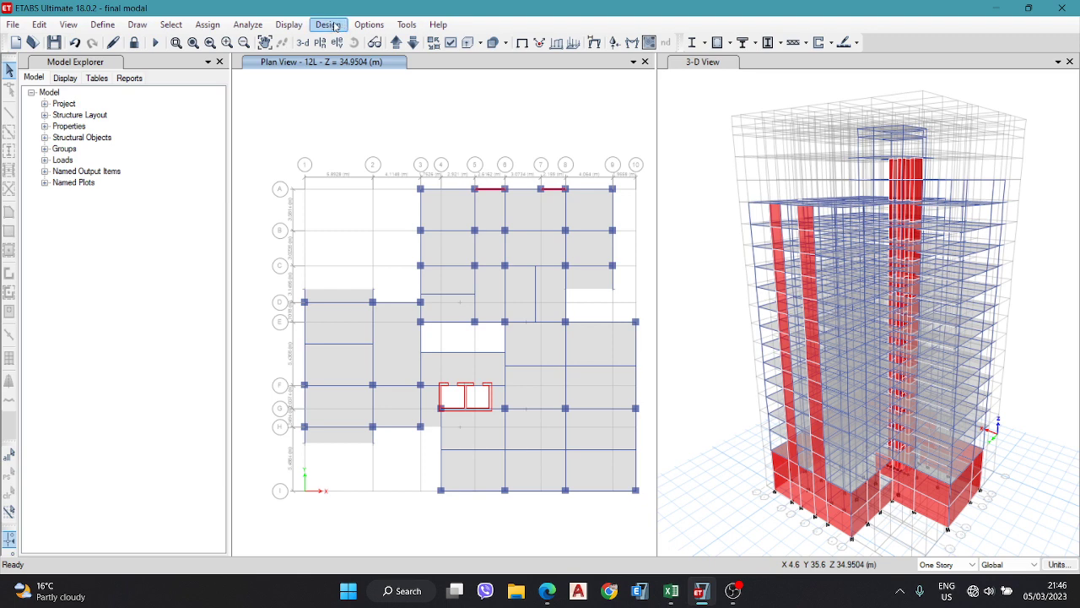
left_click(294, 25)
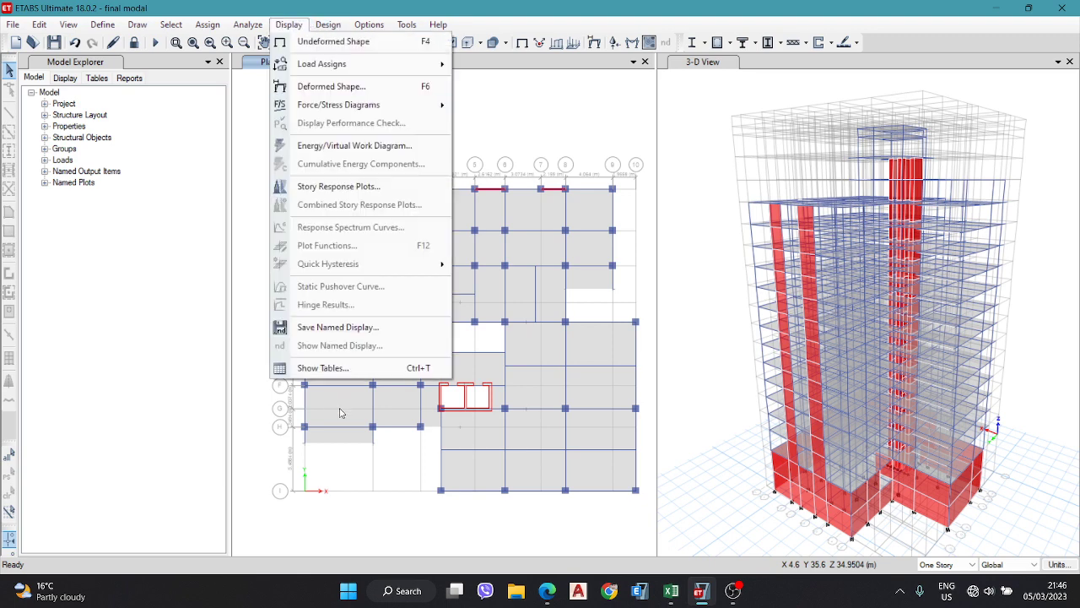
left_click(348, 366)
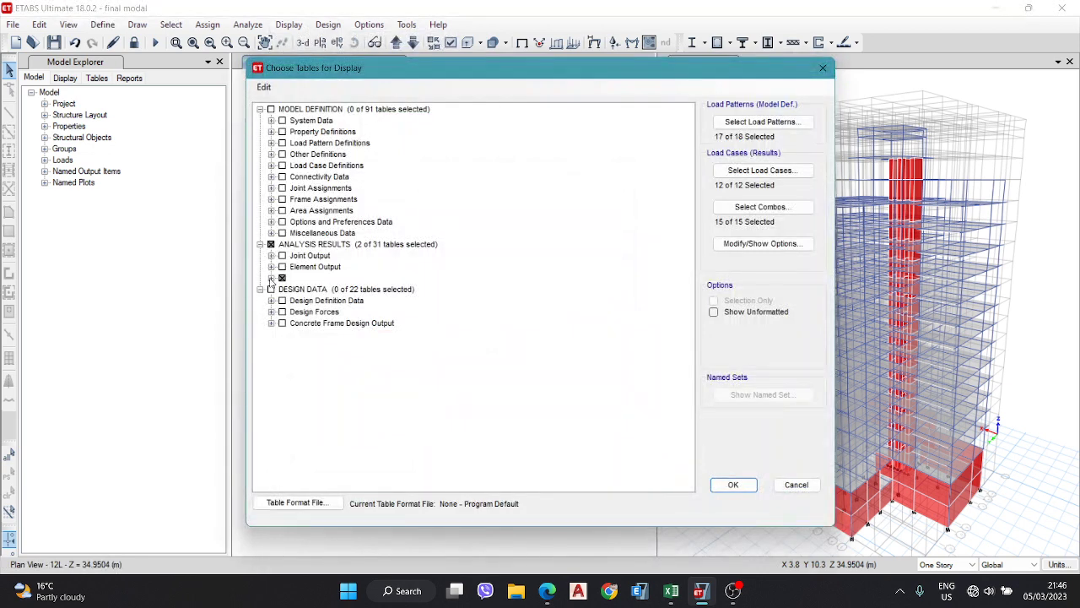
left_click(270, 277)
left_click(283, 301)
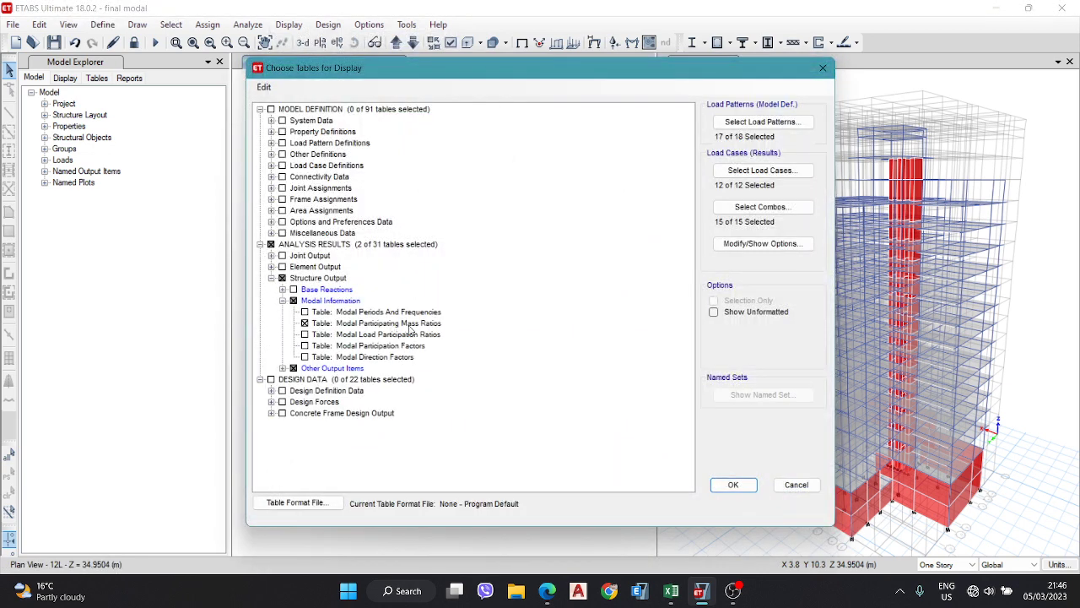
left_click(733, 484)
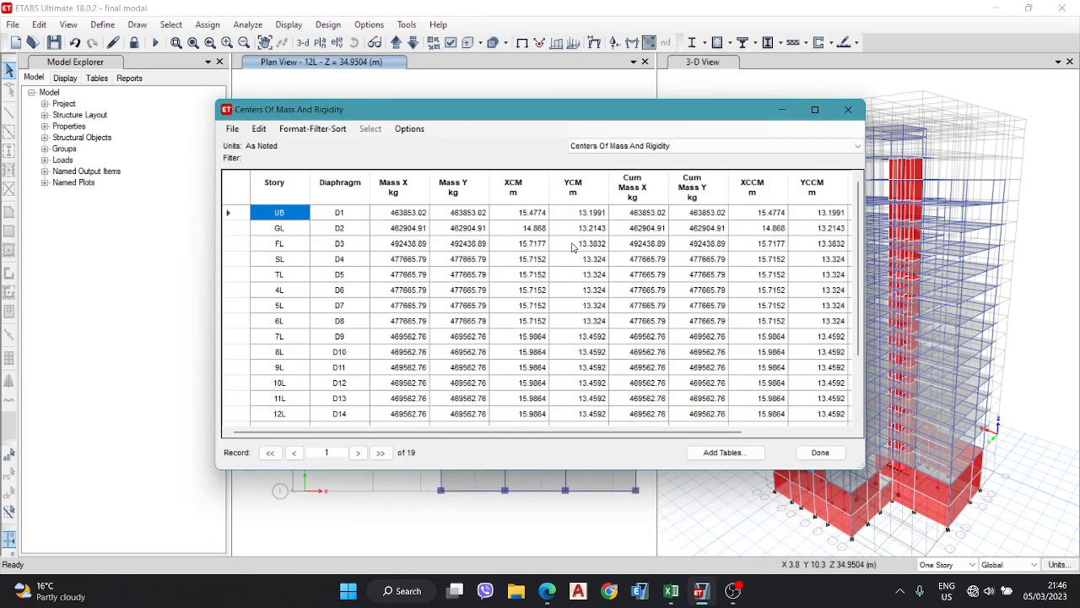
left_click(712, 145)
left_click(633, 178)
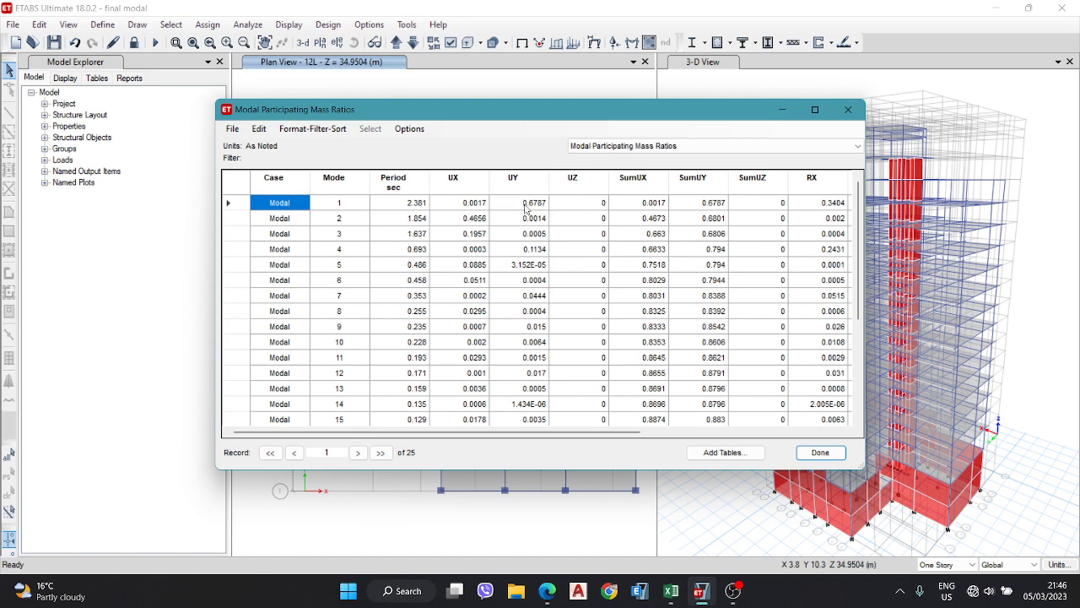
Step: Compare the UX, UY and UZ mass participation ratios of modes 1 to 3, and close the Modal Participating Mass Ratios table
left_click(532, 203)
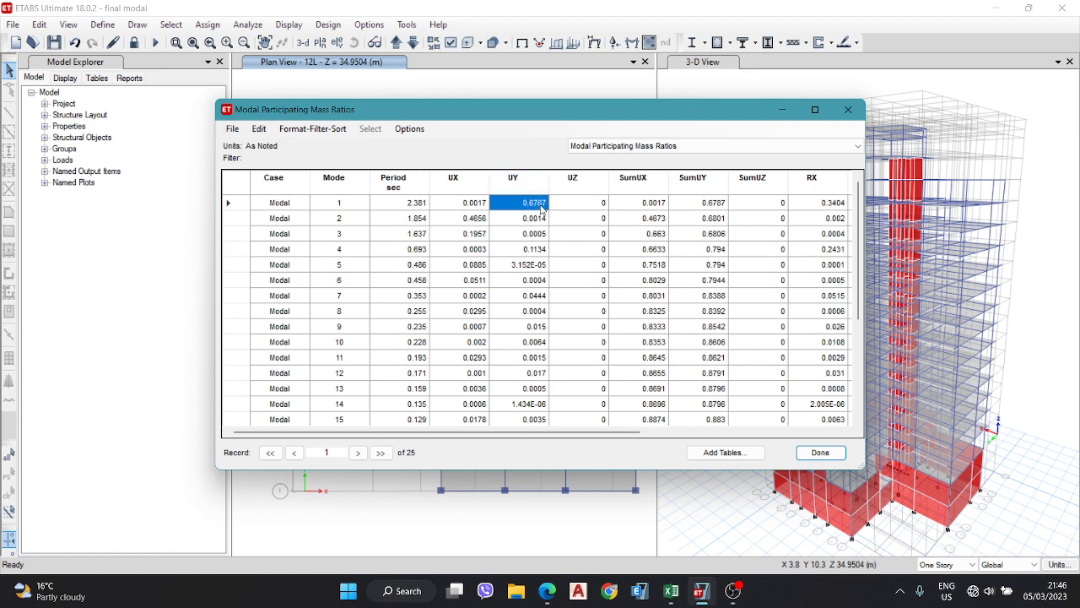
left_click(477, 218)
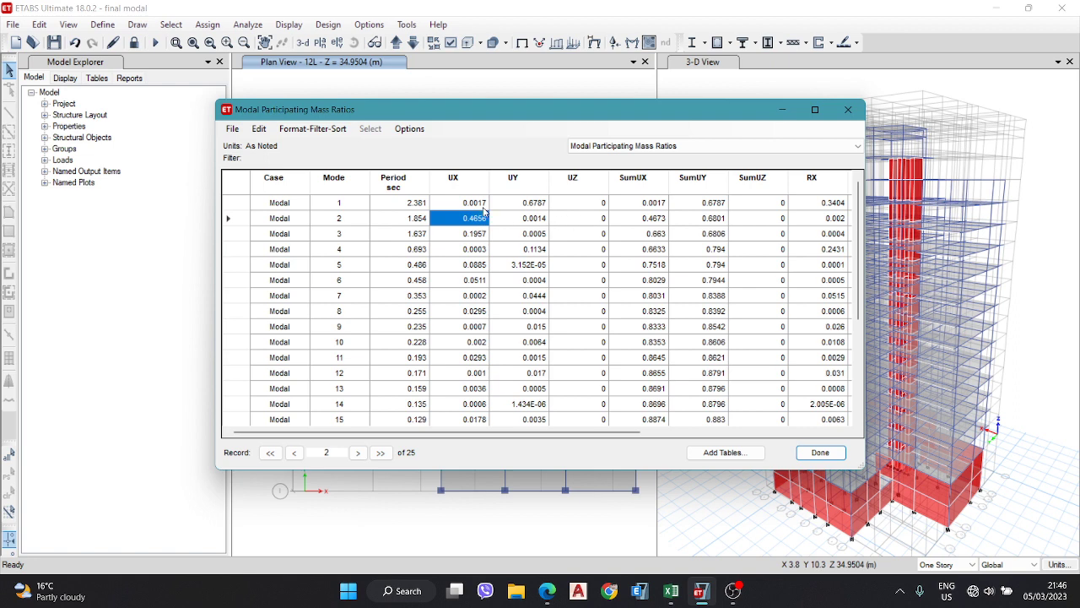
left_click_drag(473, 204, 582, 206)
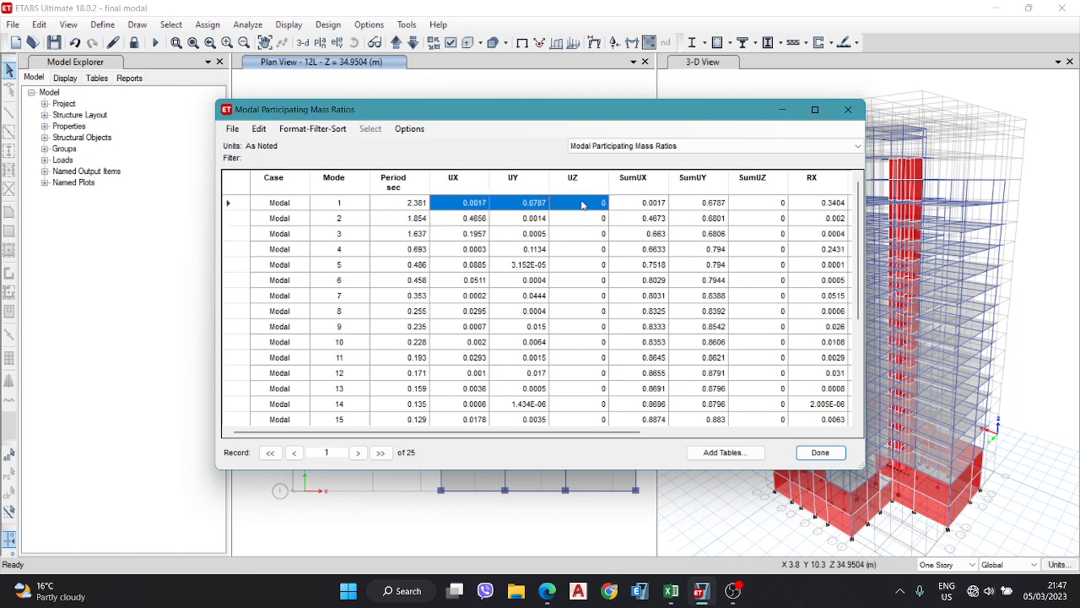
left_click(525, 207)
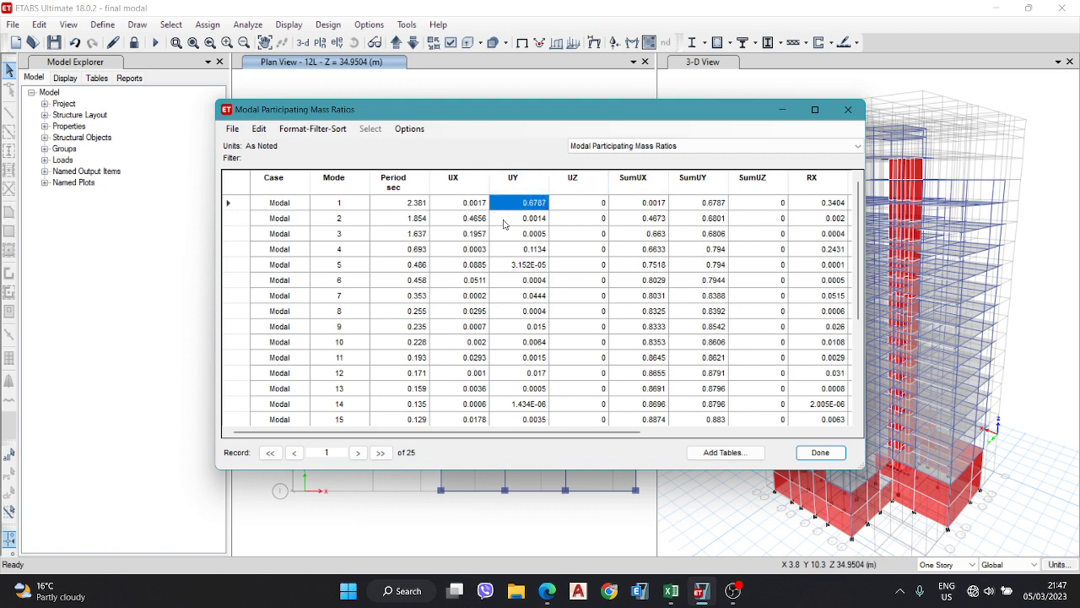
left_click_drag(471, 222, 582, 224)
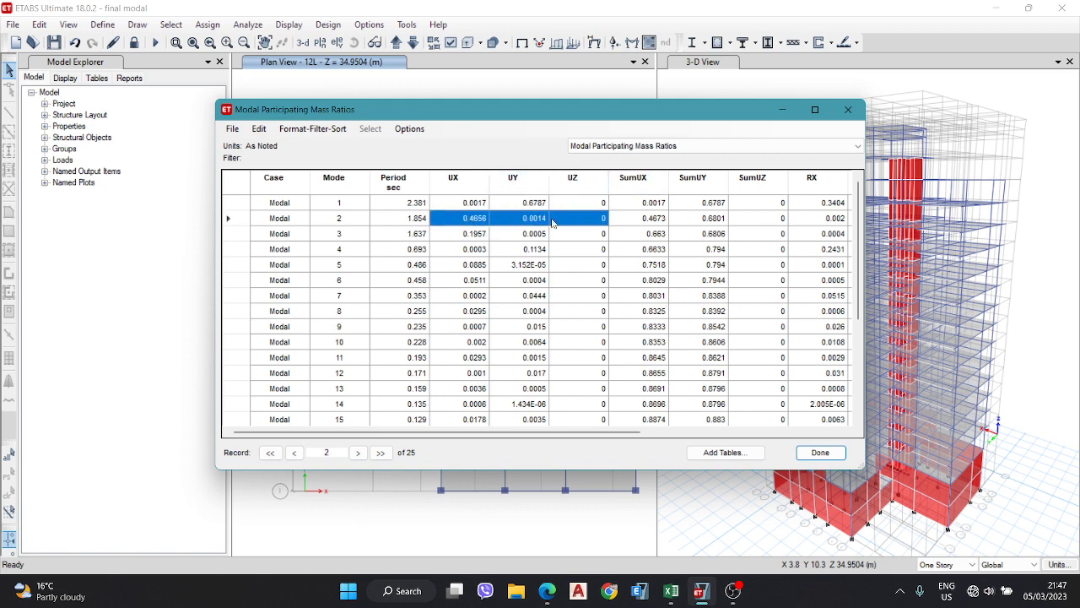
left_click(472, 221)
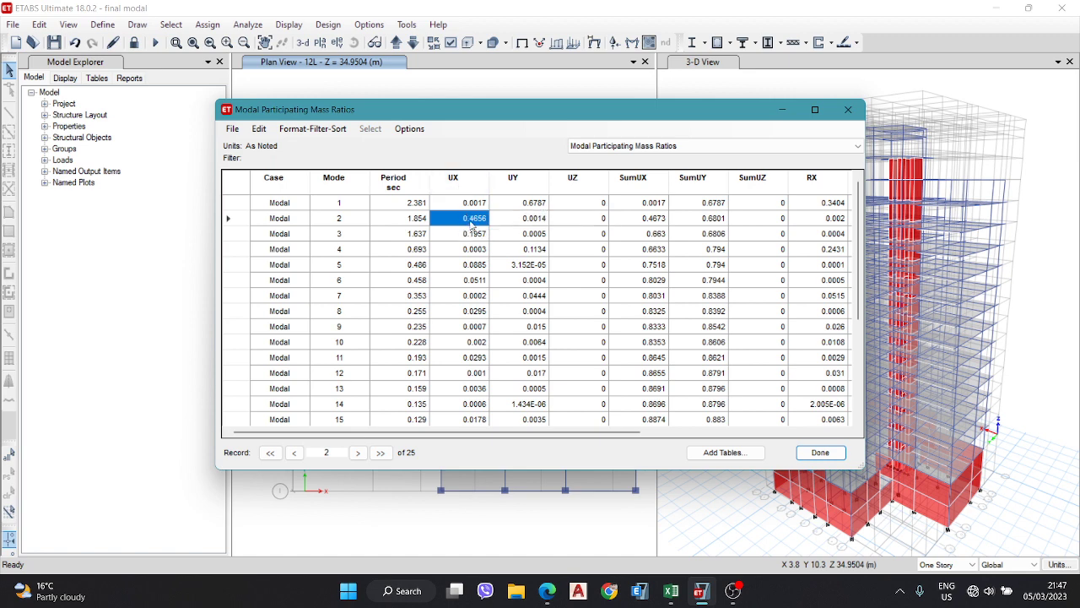
left_click_drag(470, 233, 580, 236)
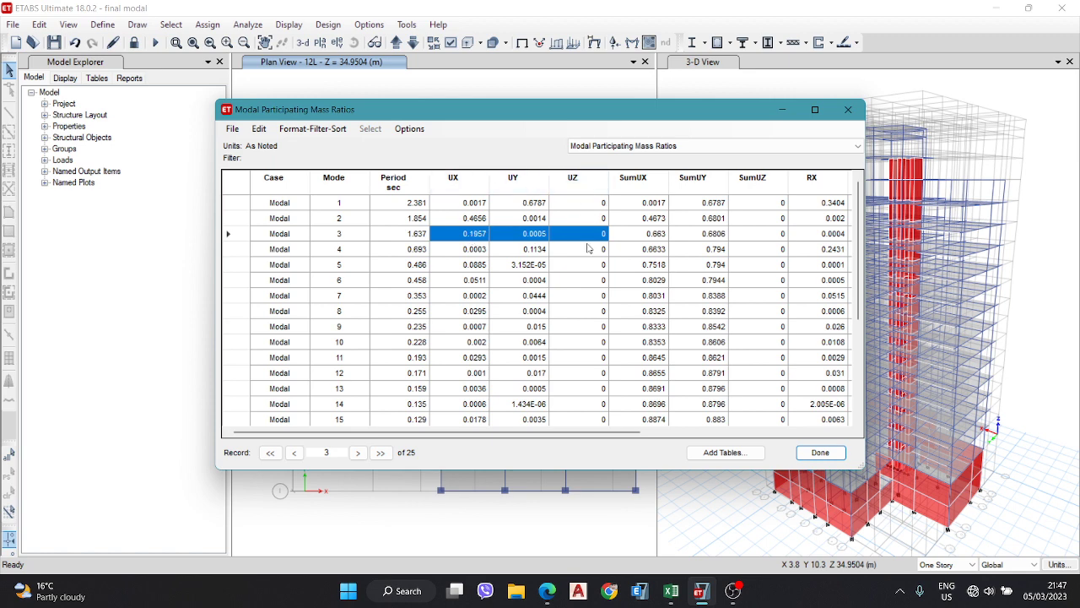
left_click(576, 236)
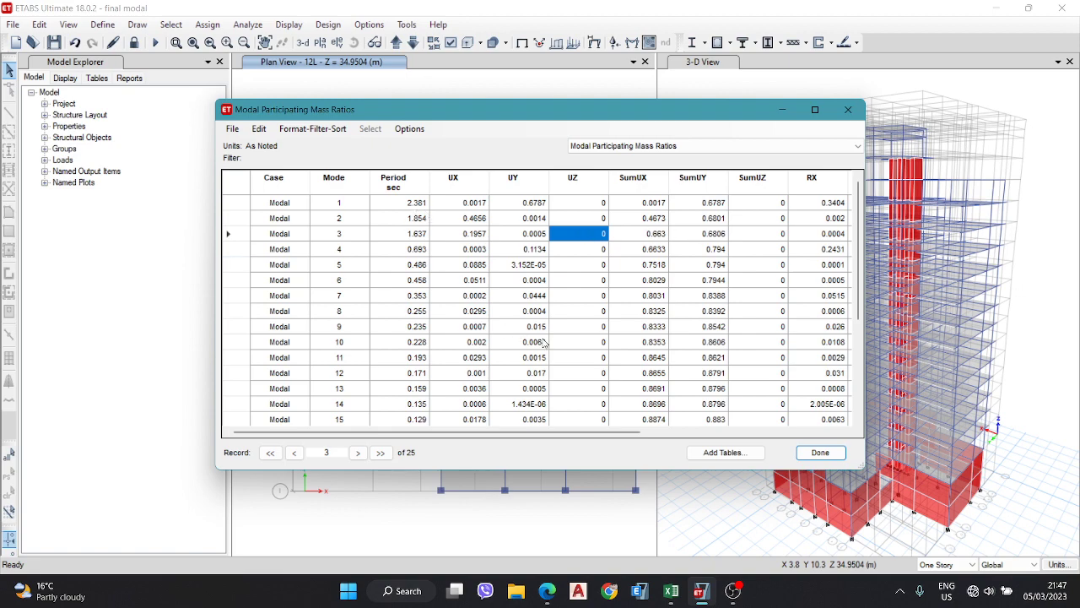
left_click(825, 454)
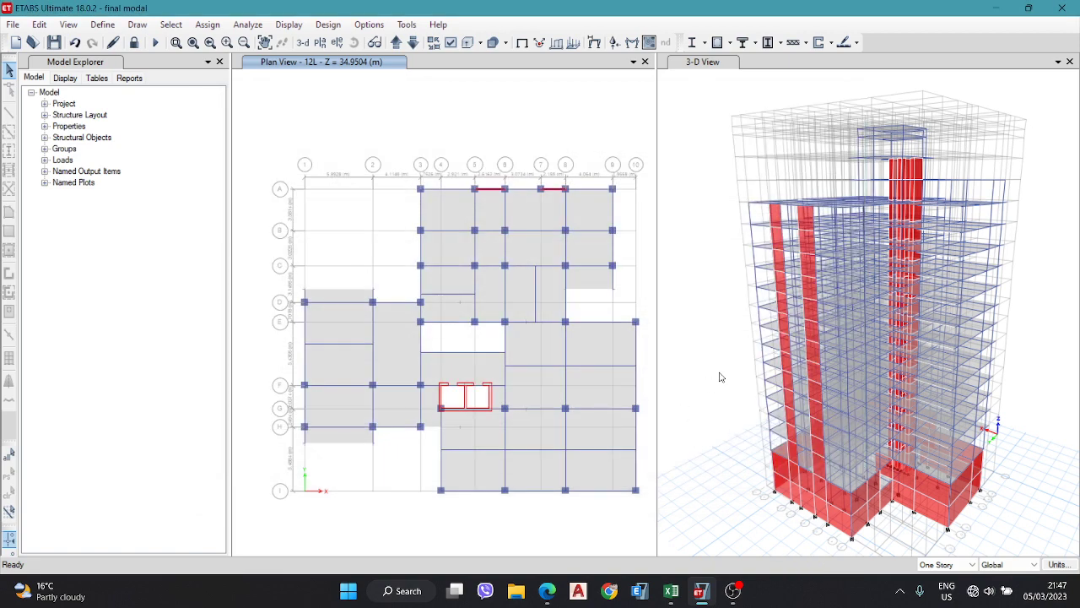
Step: Show the deformed shape of the Modal case for mode 1 in the 3-D view, keeping the settings dialog clear of the model
left_click(722, 168)
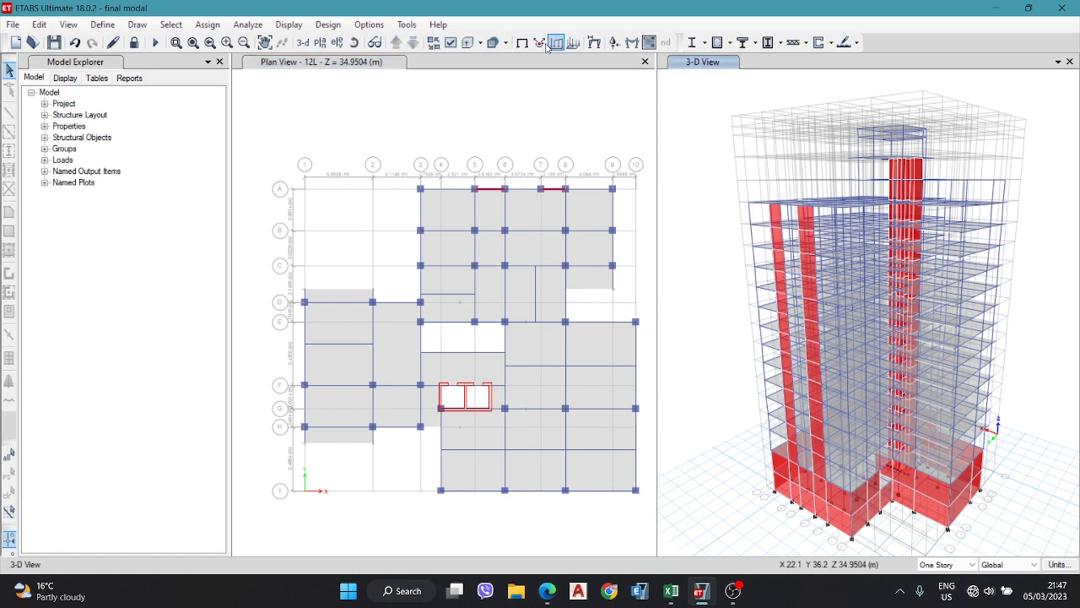
left_click(594, 43)
left_click(594, 102)
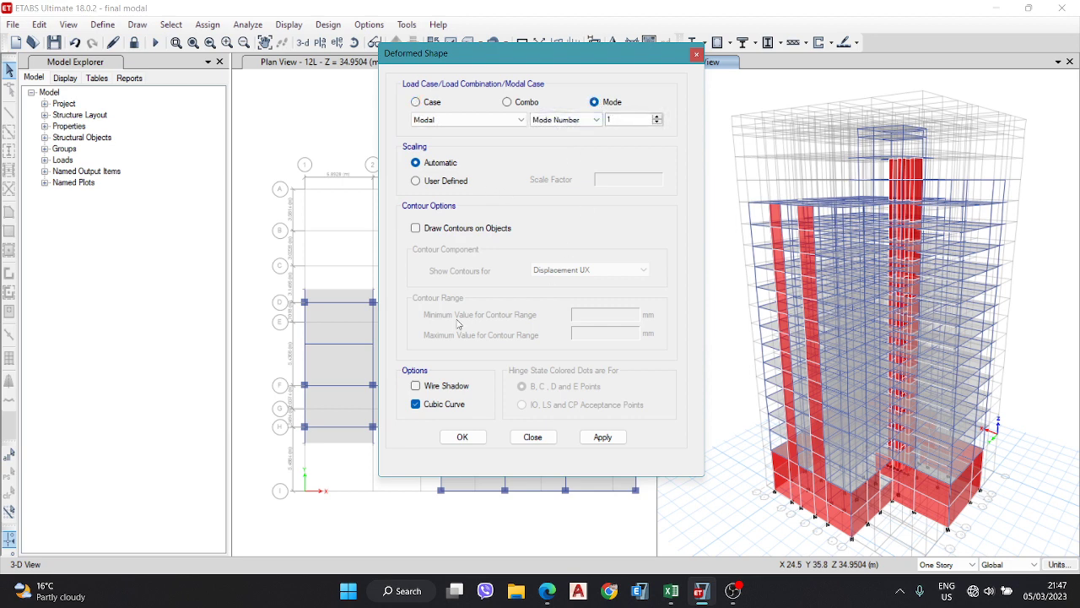
left_click_drag(586, 56, 408, 64)
left_click(718, 208)
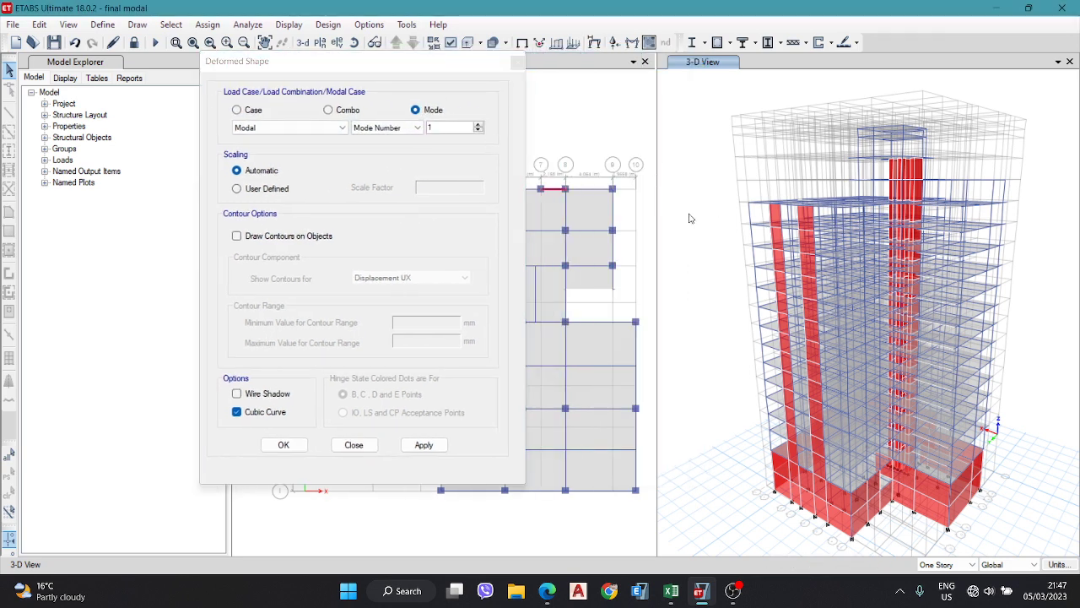
left_click(424, 444)
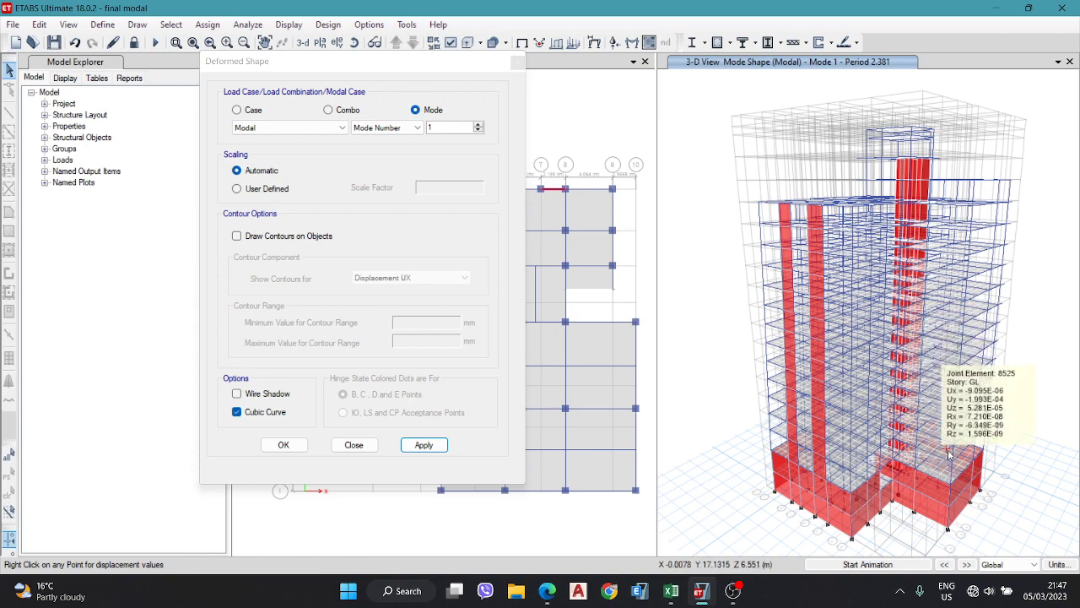
Step: Animate the mode 1 shape in the 3-D view to examine its direction of movement, and stop the animation
scroll(923, 416, "down", 4)
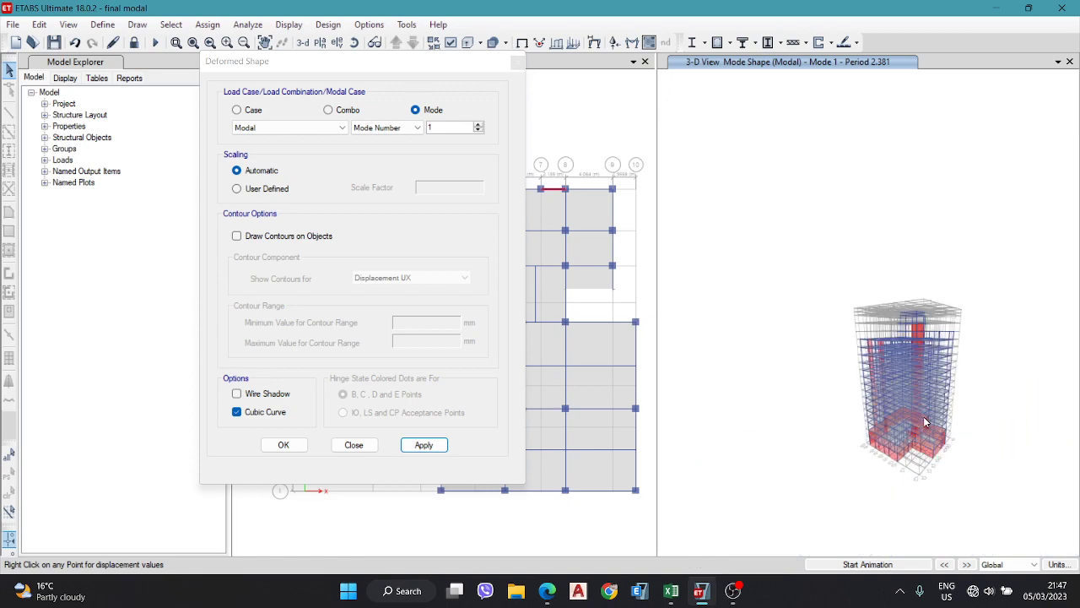
scroll(923, 416, "up", 8)
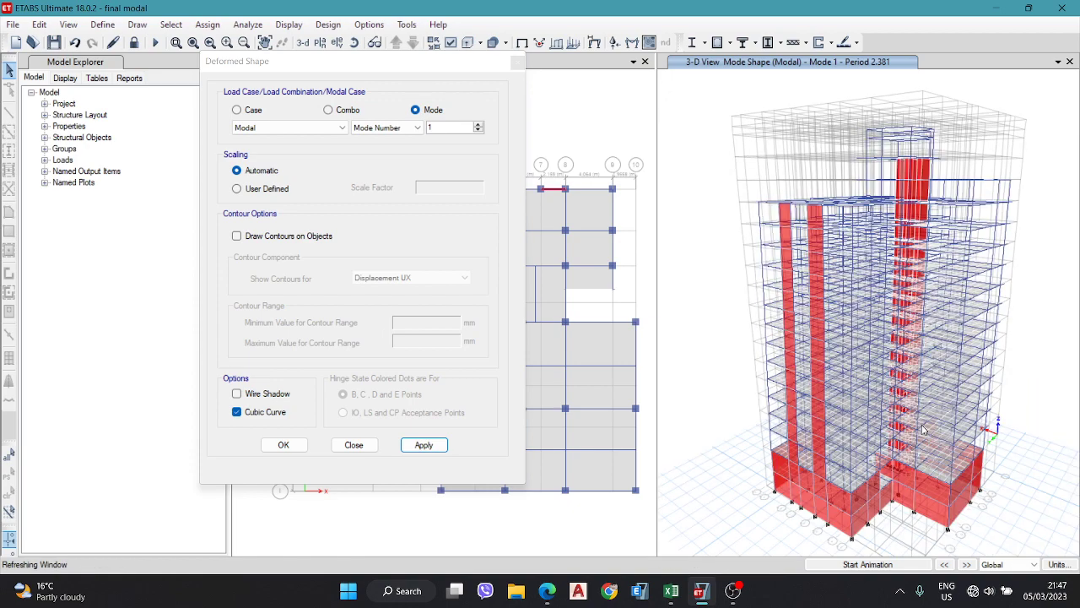
scroll(907, 371, "up", 2)
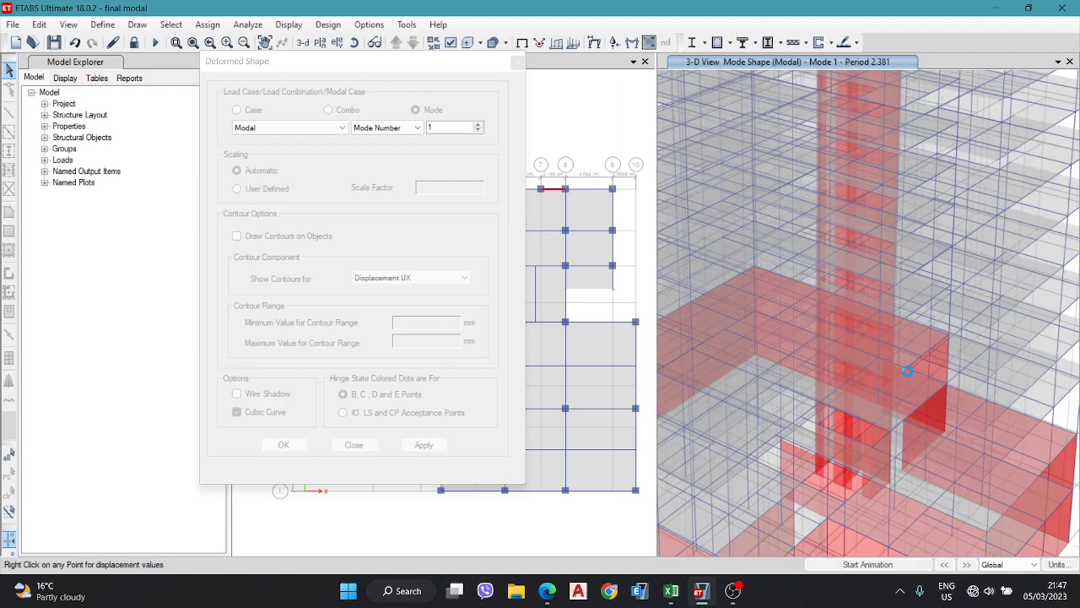
scroll(717, 380, "down", 4)
scroll(894, 355, "up", 3)
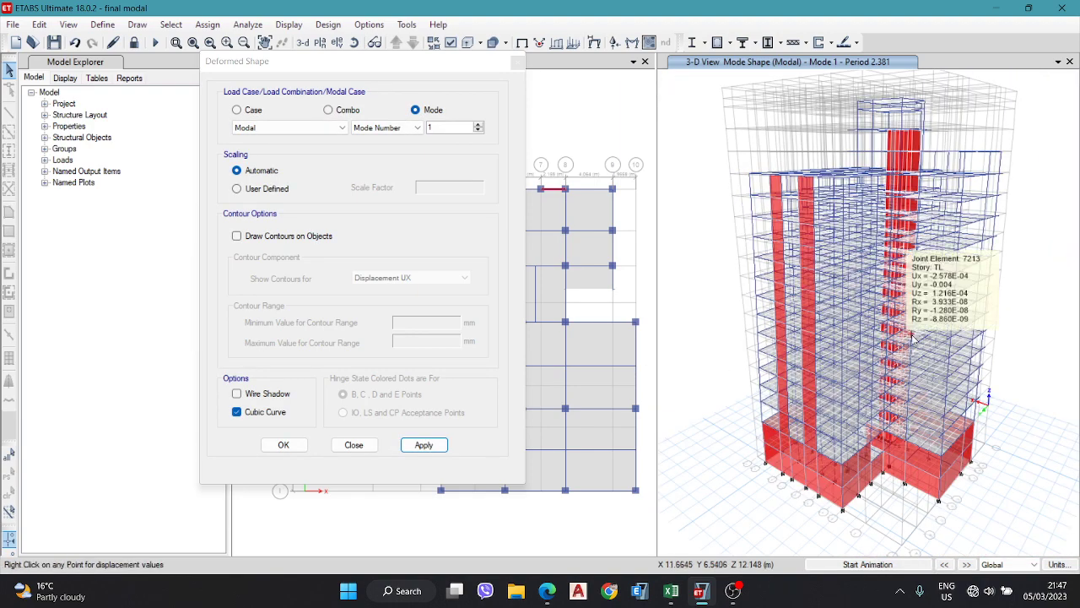
left_click(868, 565)
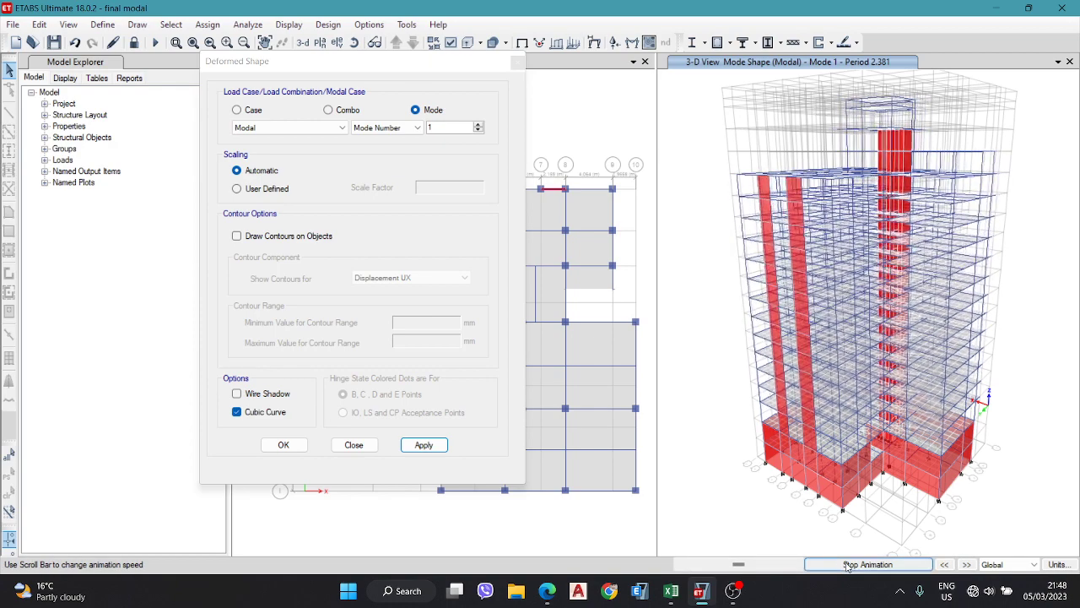
left_click(848, 565)
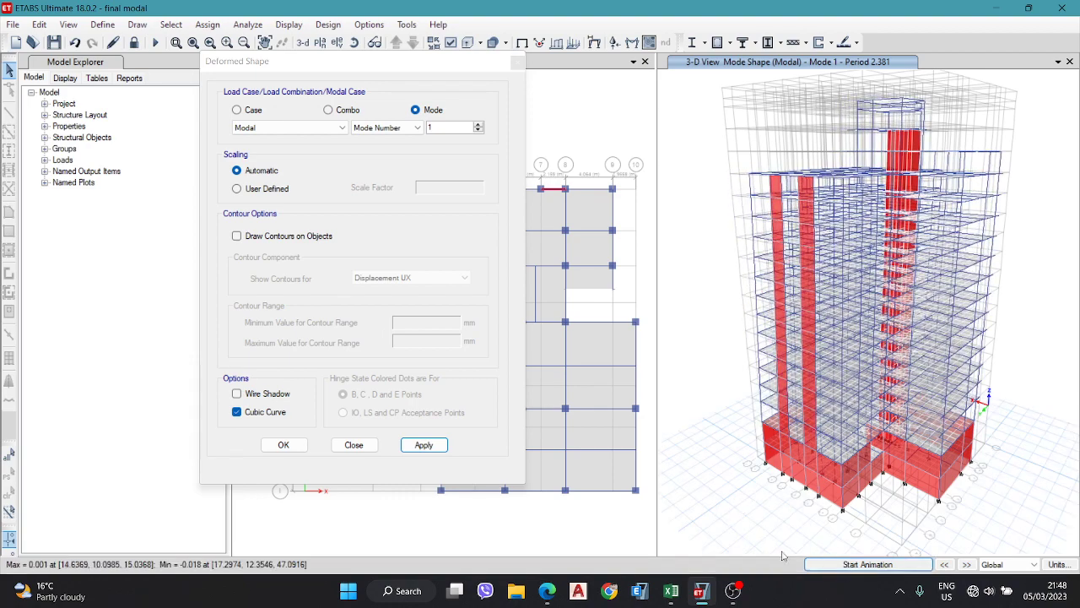
mouse_move(709, 597)
left_click(734, 597)
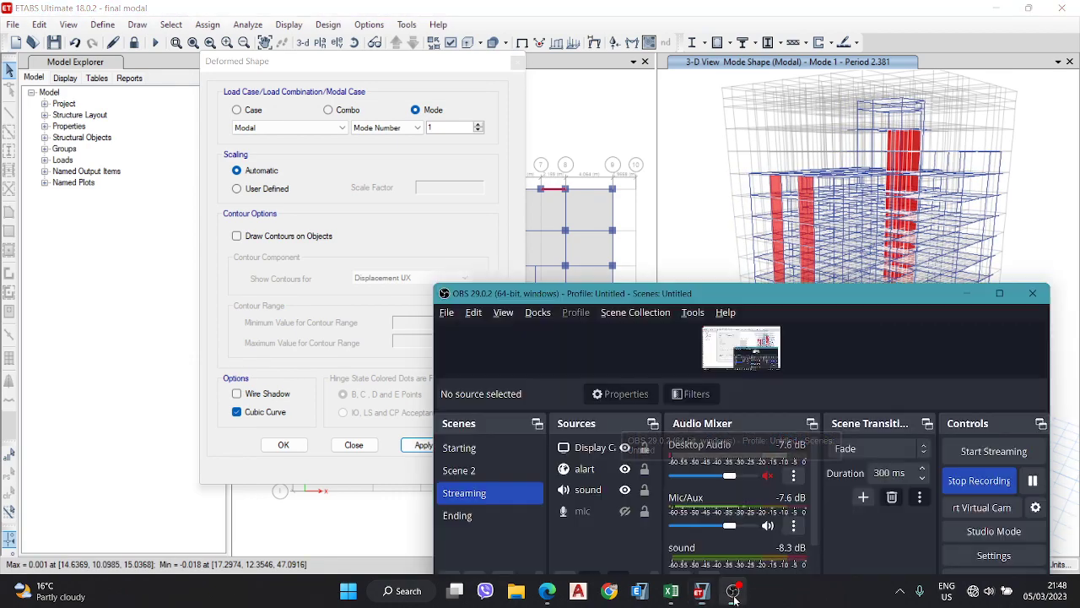
left_click(766, 476)
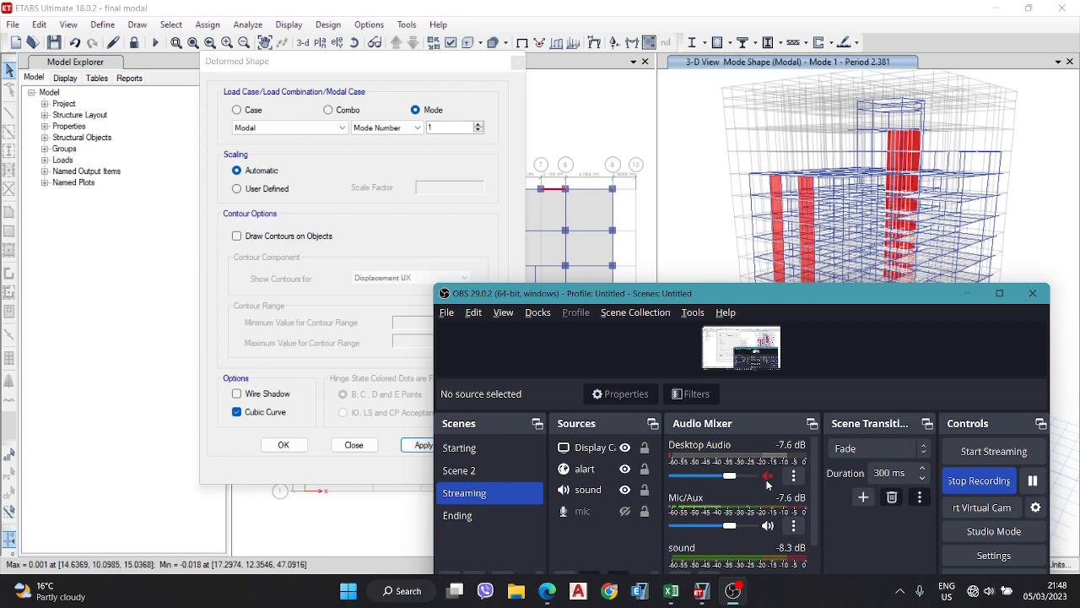
left_click(967, 293)
mouse_move(871, 268)
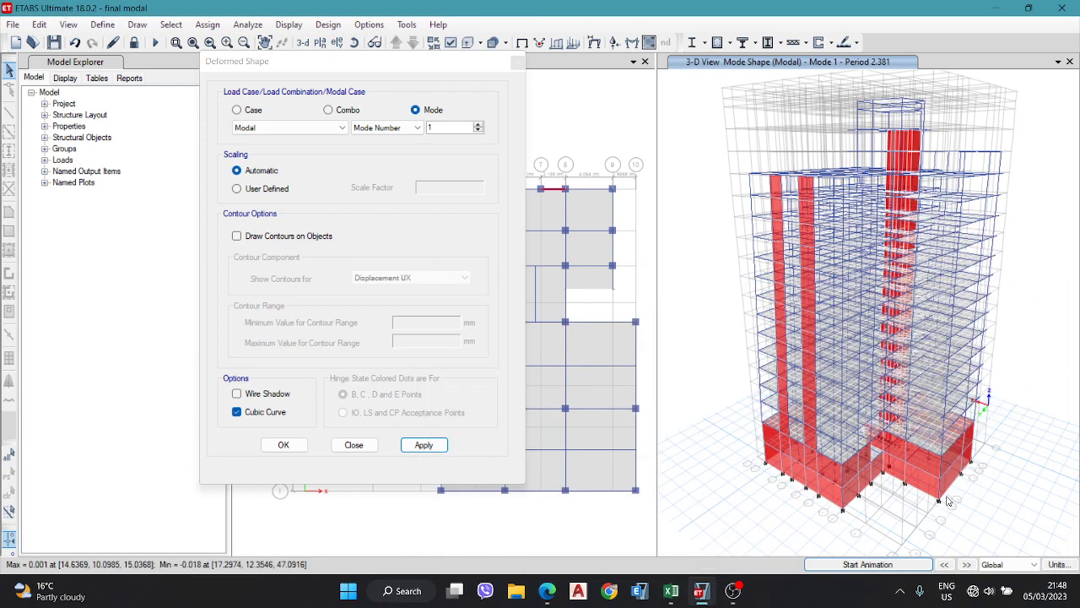
Step: Replay the mode 1 animation with the building seen from another side, and stop it after examining the motion
middle_click_drag(977, 472, 806, 488, "shift")
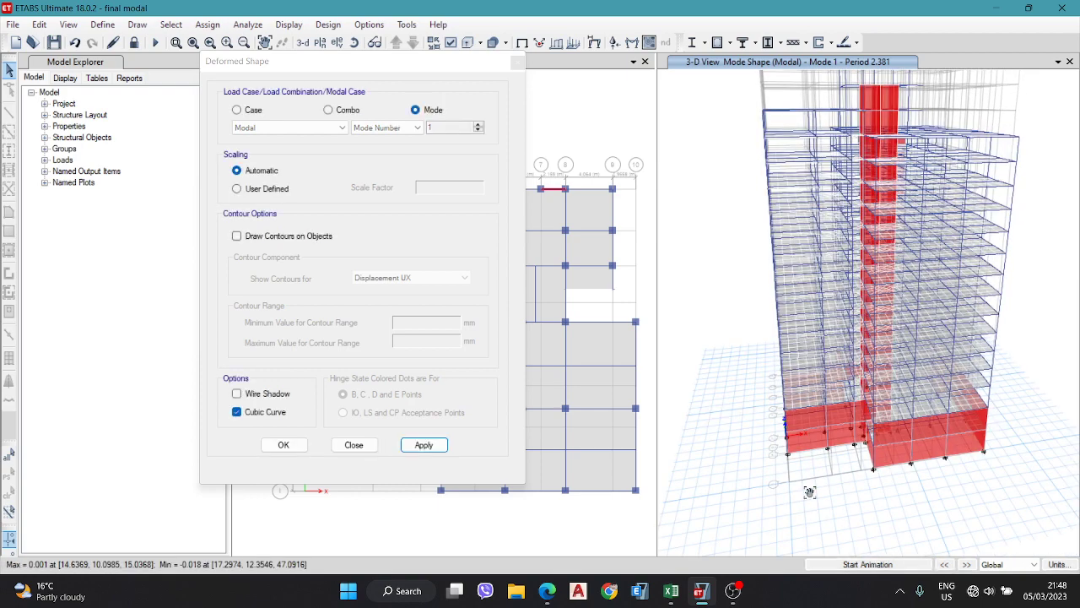
middle_click_drag(796, 487, 829, 468, "shift")
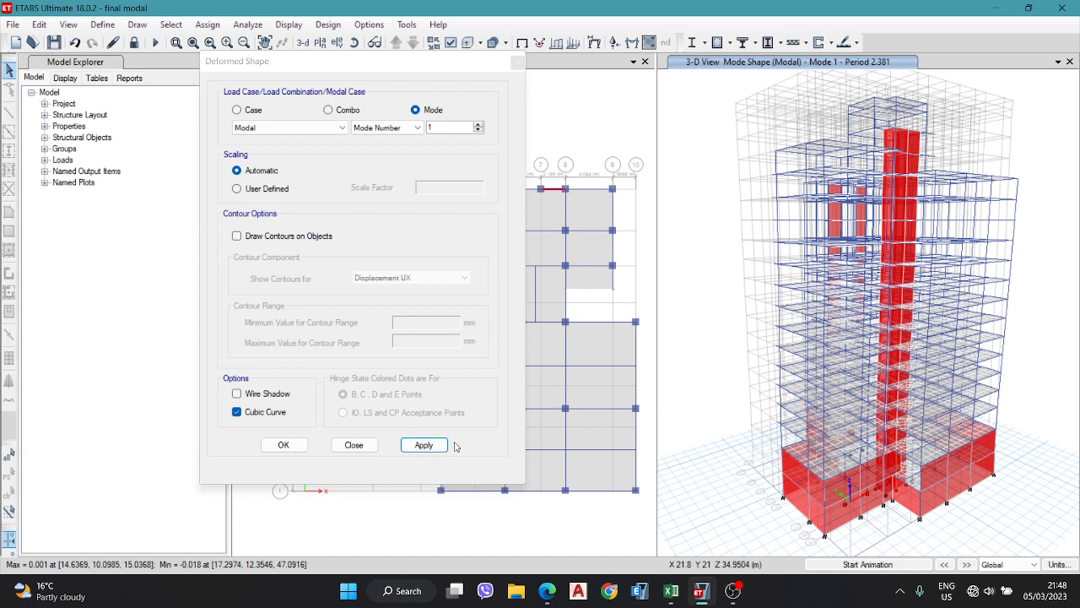
left_click(806, 565)
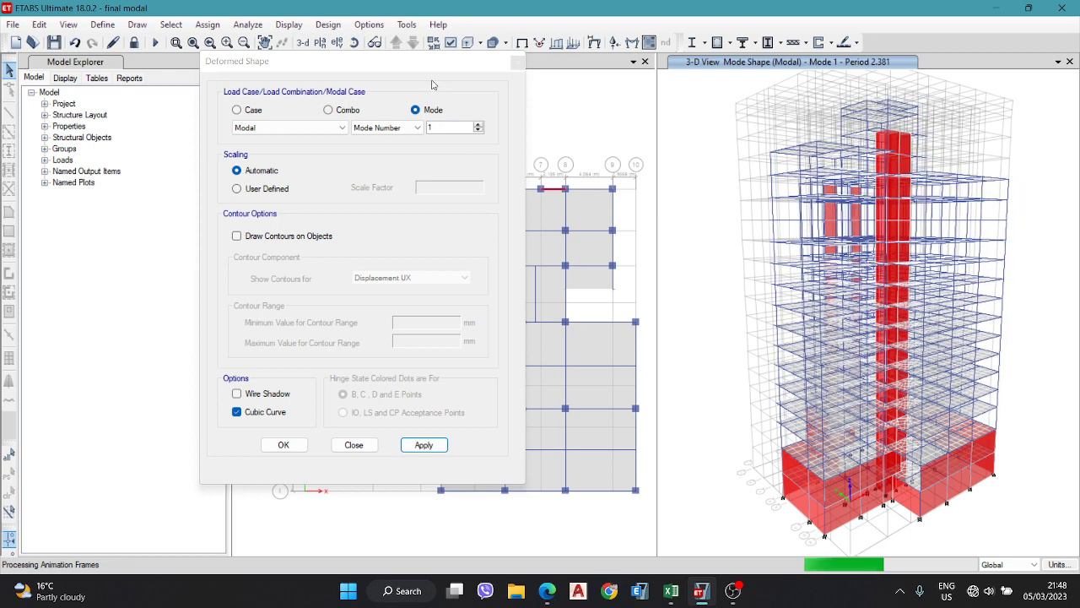
left_click(733, 593)
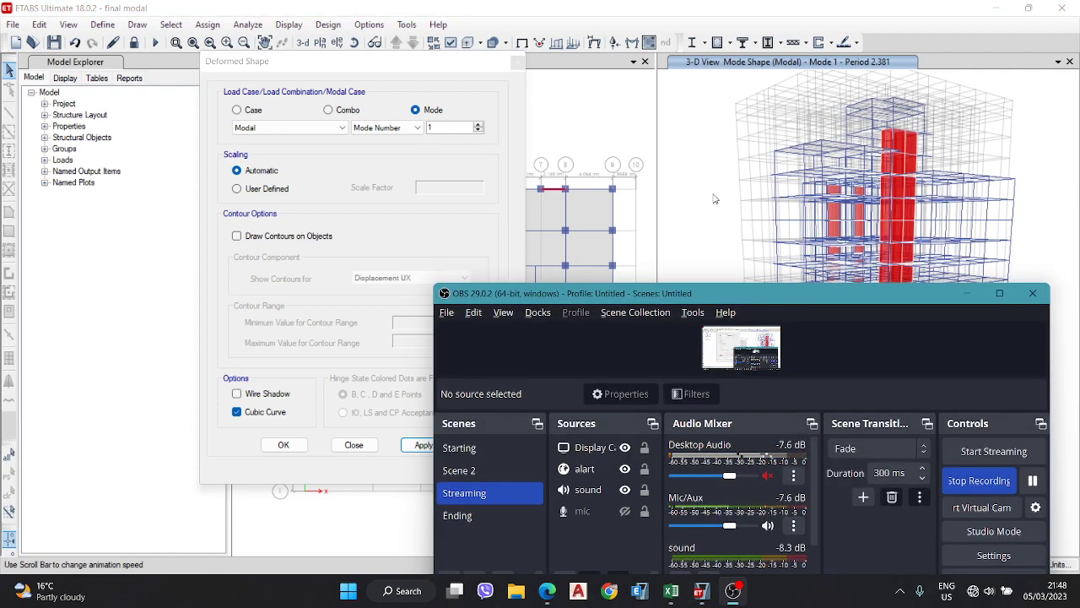
left_click(733, 591)
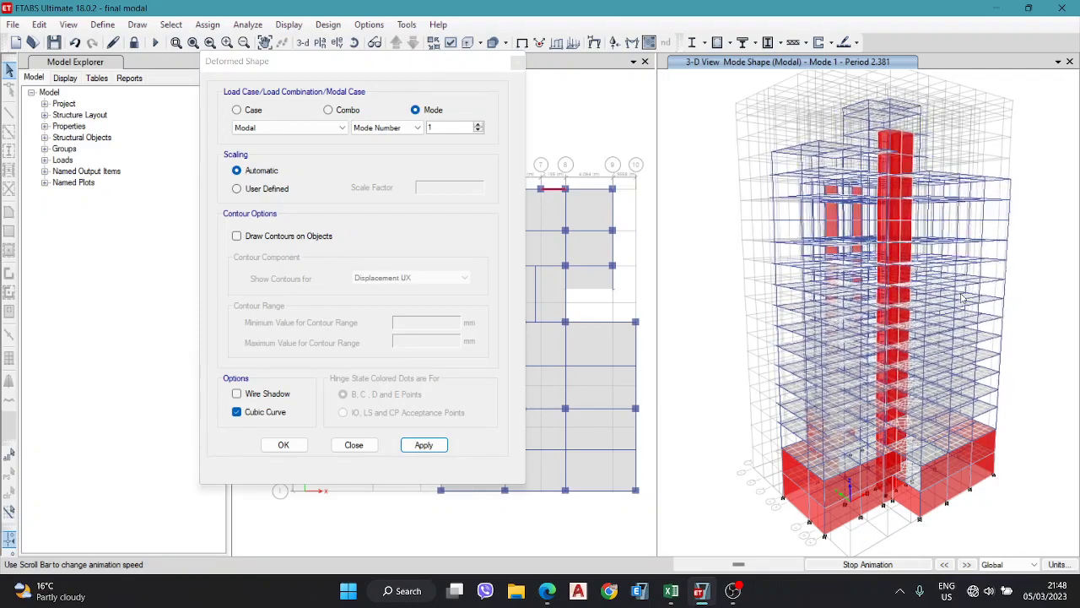
left_click(867, 564)
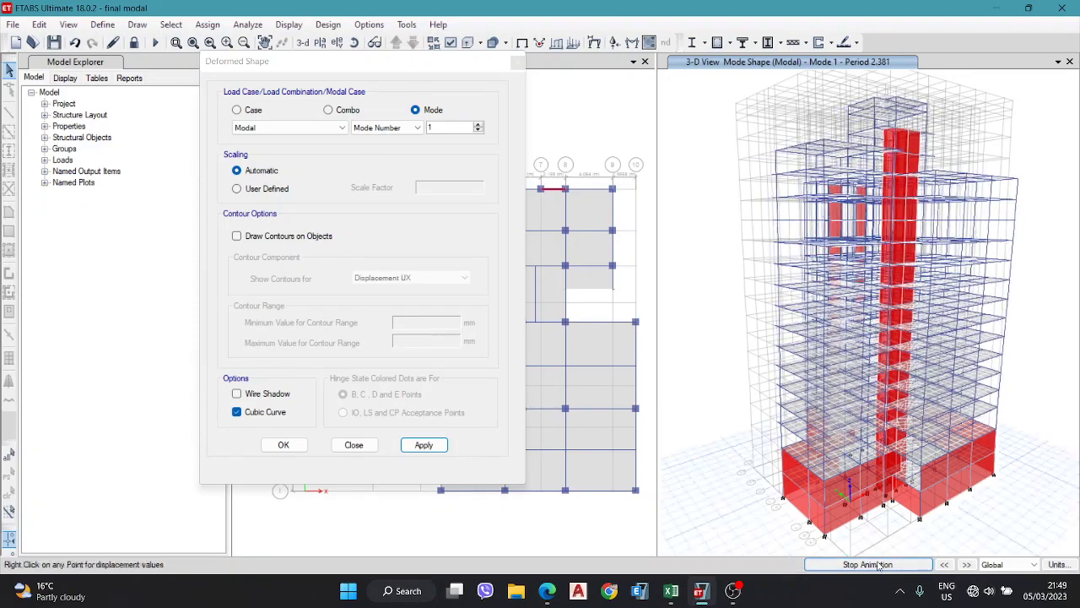
Step: Apply mode number 2 to the 3-D view's deformed shape, animate it to examine the motion, and stop the animation
left_click(479, 124)
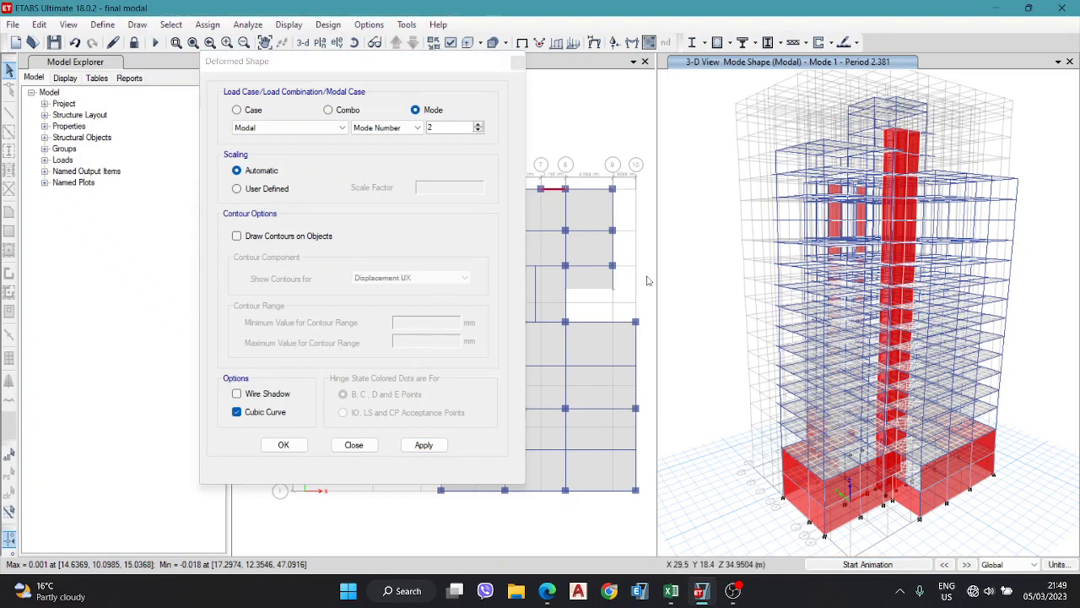
left_click(424, 445)
left_click(665, 396)
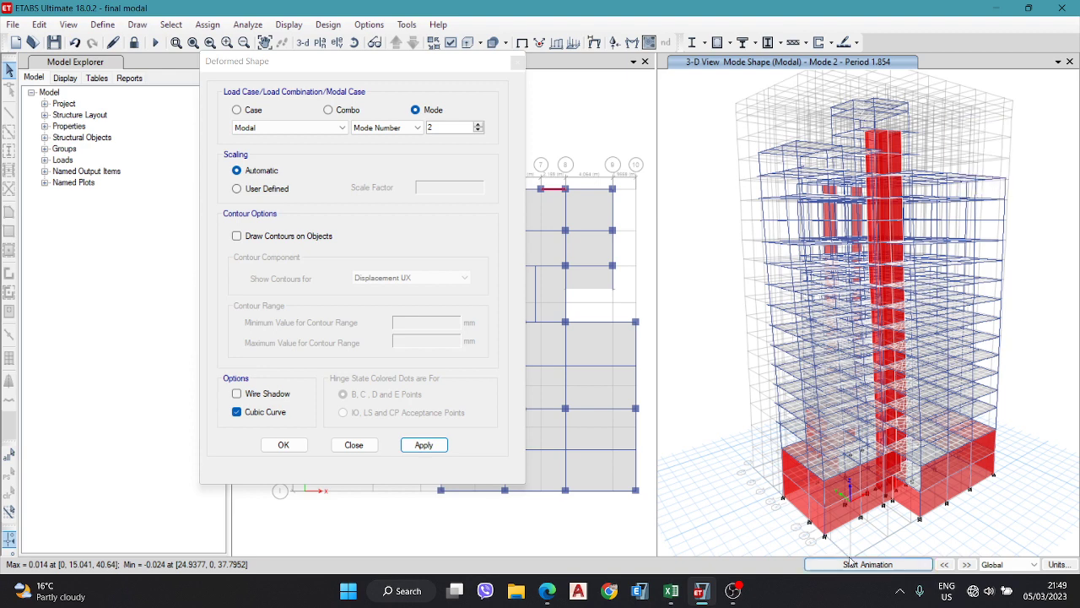
left_click(853, 563)
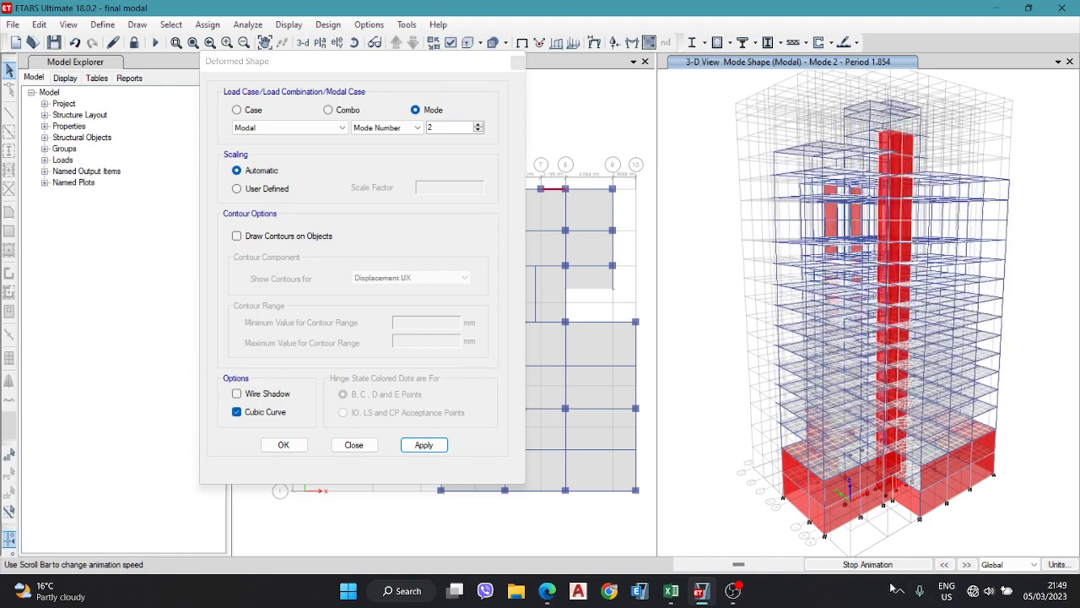
left_click(874, 337)
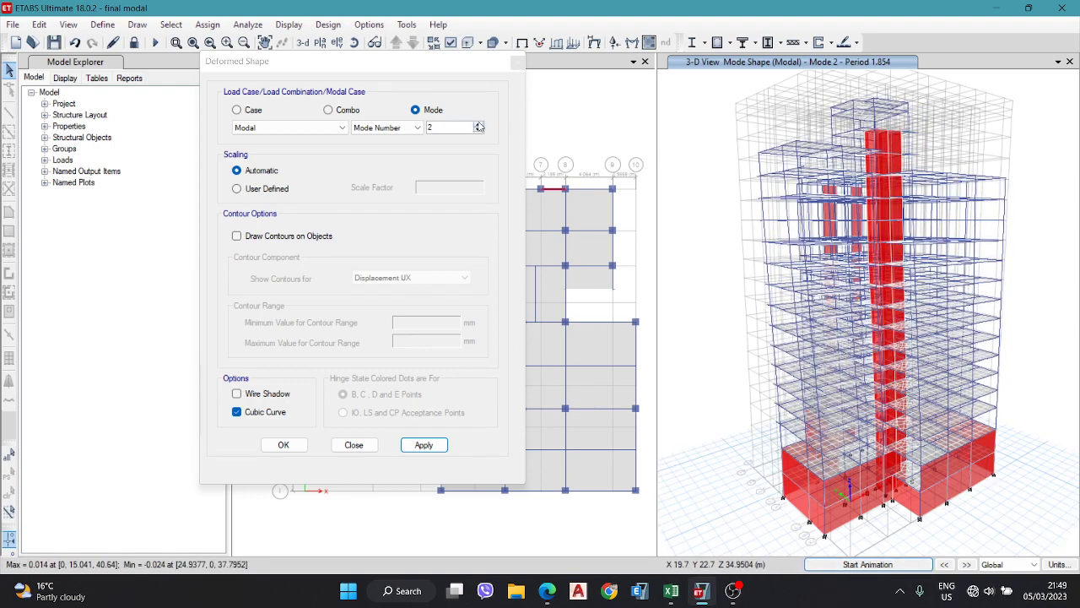
Step: Apply mode number 3 to the deformed shape, run and stop its animation, and close the Deformed Shape settings
left_click(479, 124)
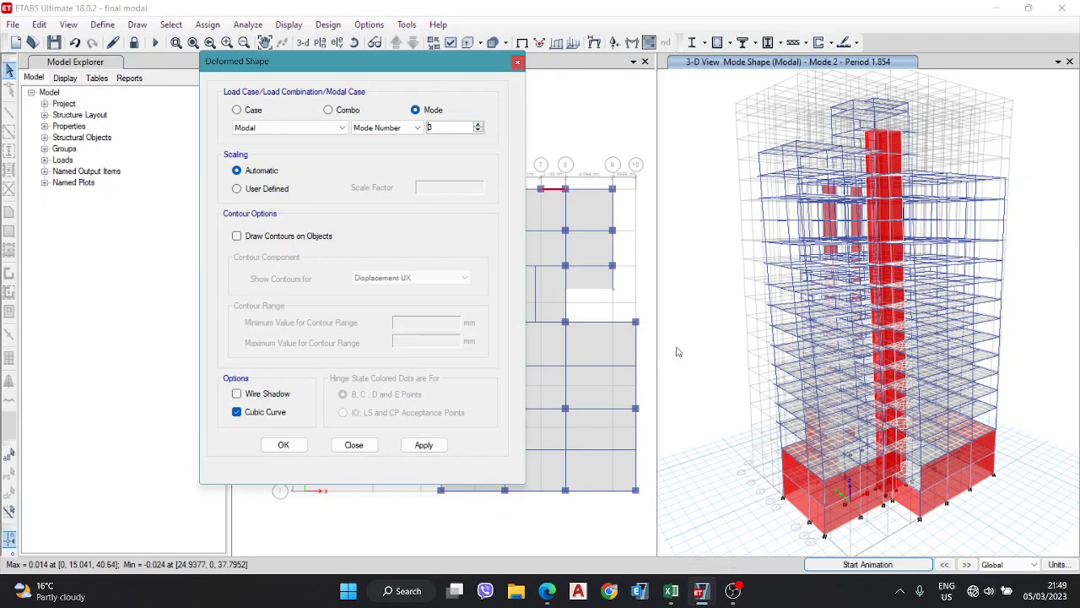
left_click(424, 445)
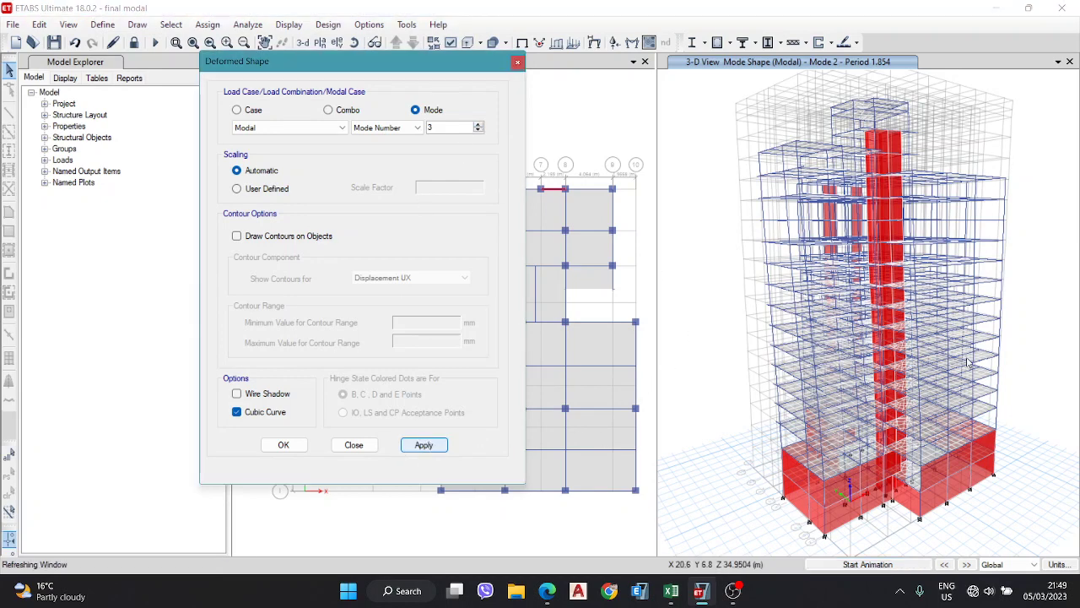
left_click(864, 569)
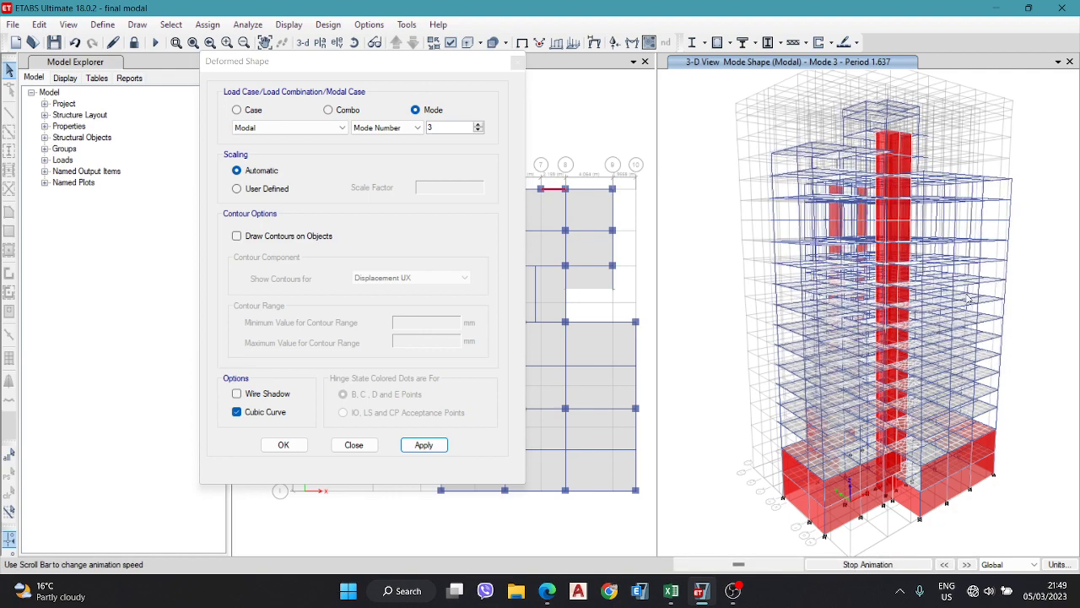
left_click(869, 564)
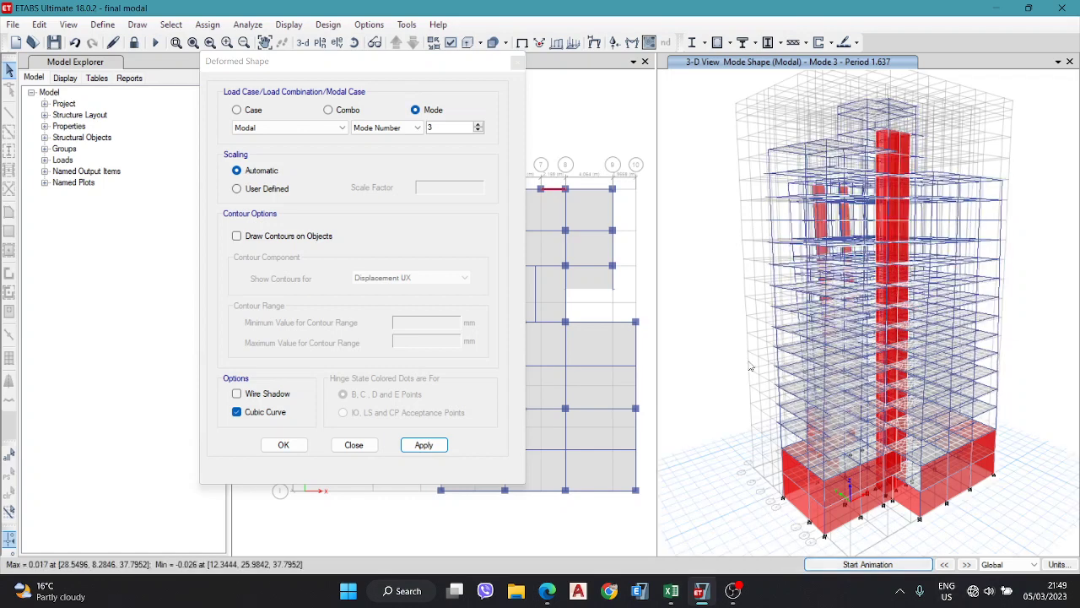
left_click(520, 63)
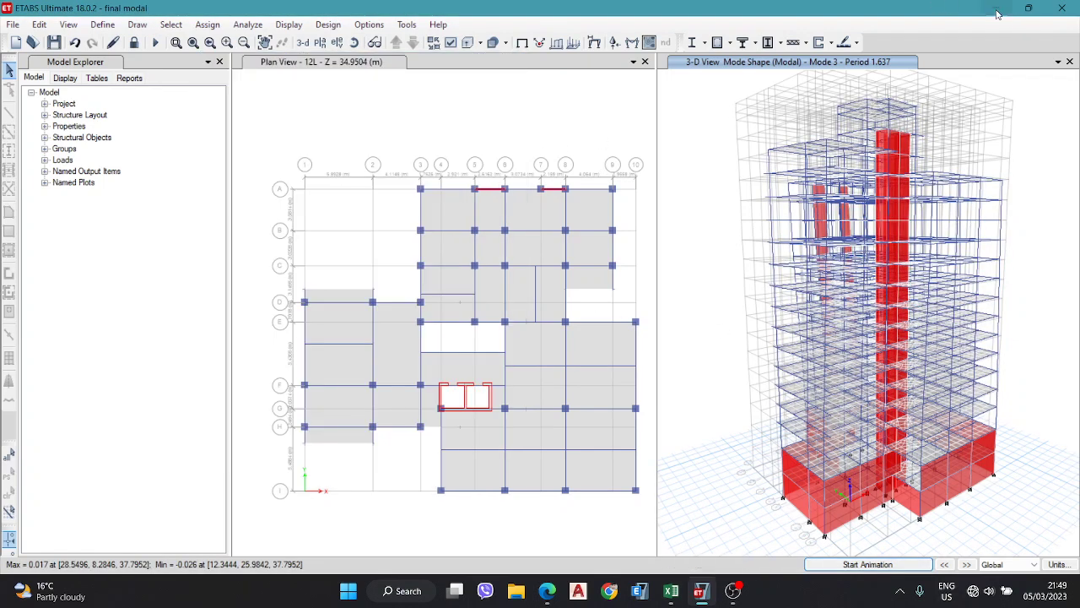
left_click(733, 591)
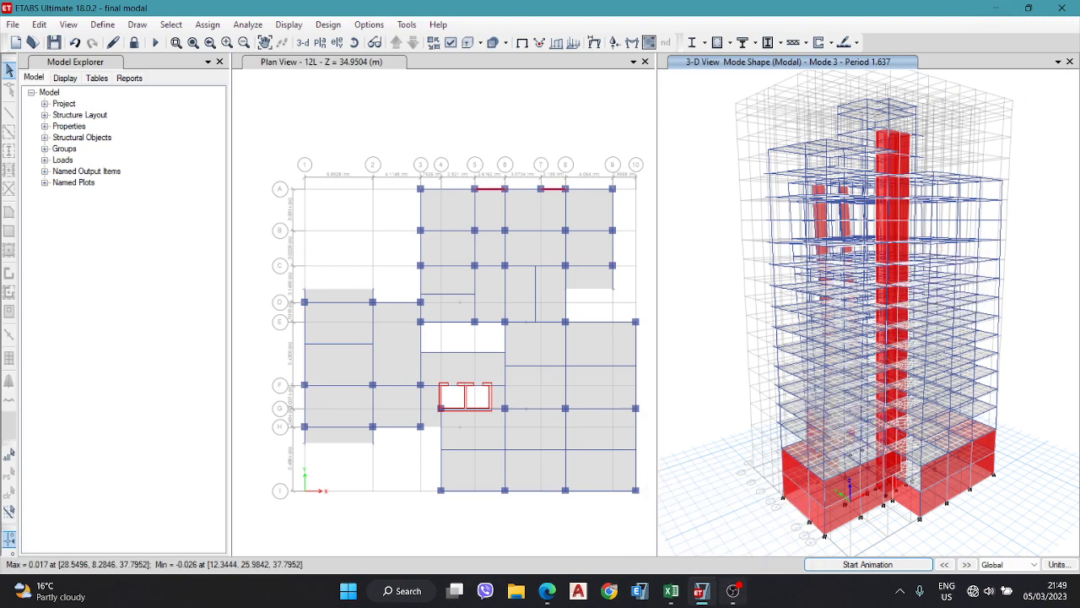